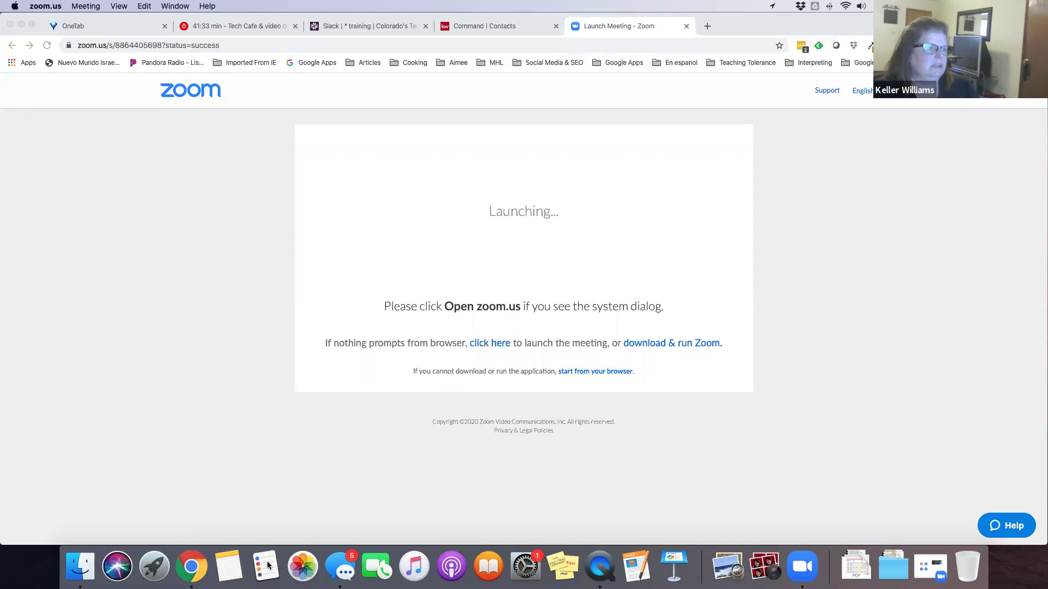
# Switch back to the Command Contacts tab and go to the home dashboard
pyautogui.click(508, 25)
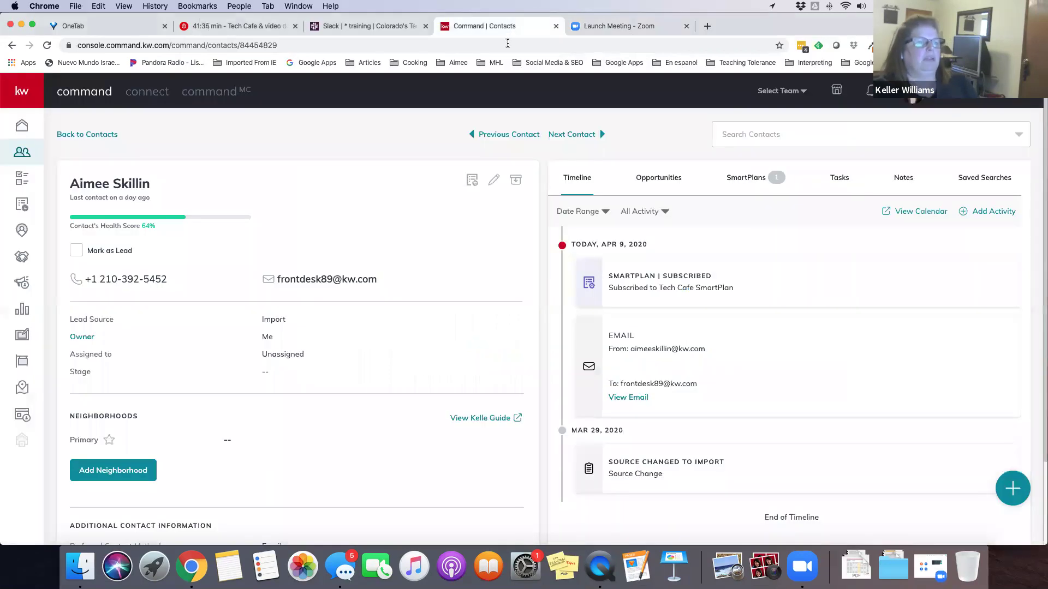
pyautogui.click(22, 126)
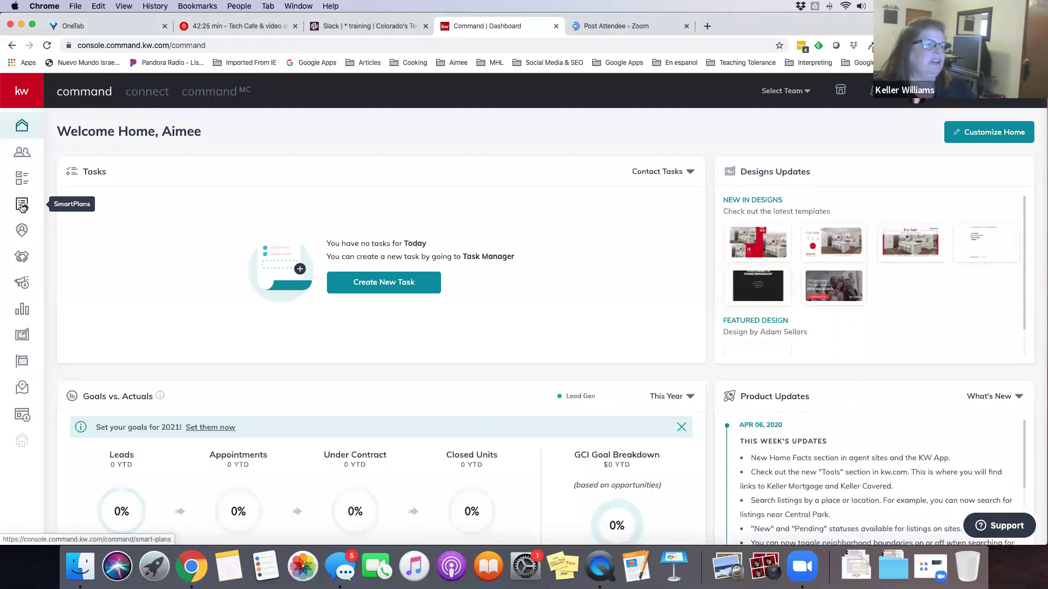
# Open My SmartPlans from the left sidebar
pyautogui.click(23, 207)
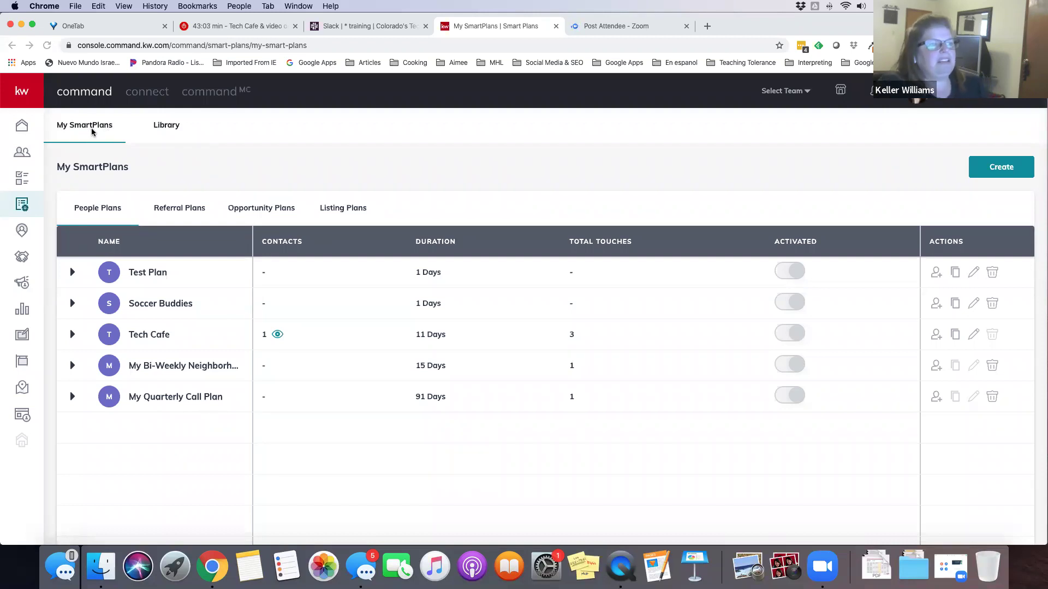
# Open the SmartPlans Library and browse its 10 free plans, such as Birthday and Home Anniversary
pyautogui.doubleClick(172, 126)
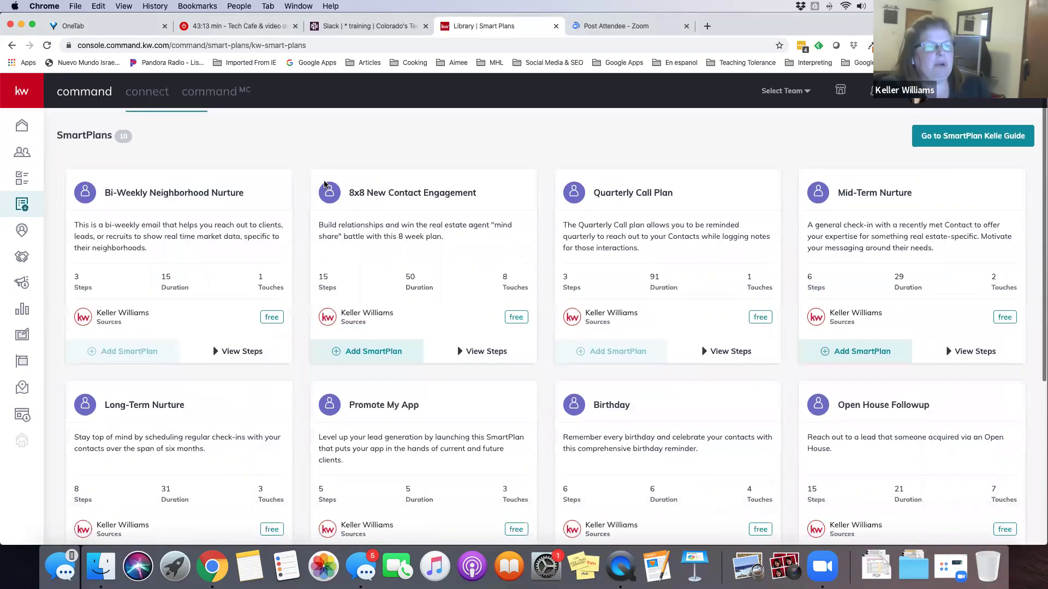
pyautogui.scroll(-5, 324, 185)
pyautogui.scroll(5, 324, 183)
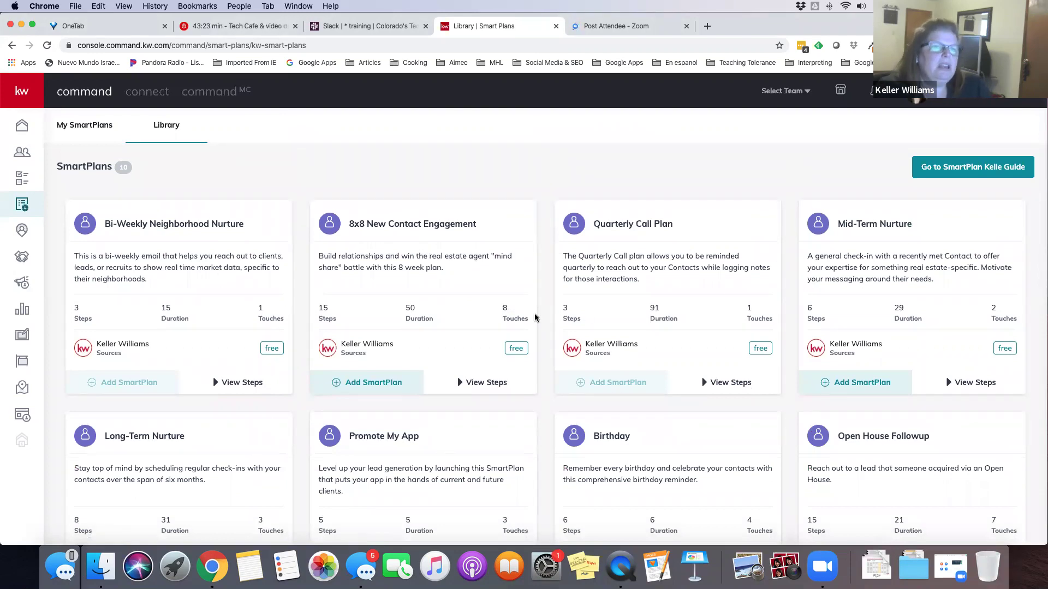
pyautogui.scroll(-3, 535, 317)
pyautogui.scroll(-4, 535, 318)
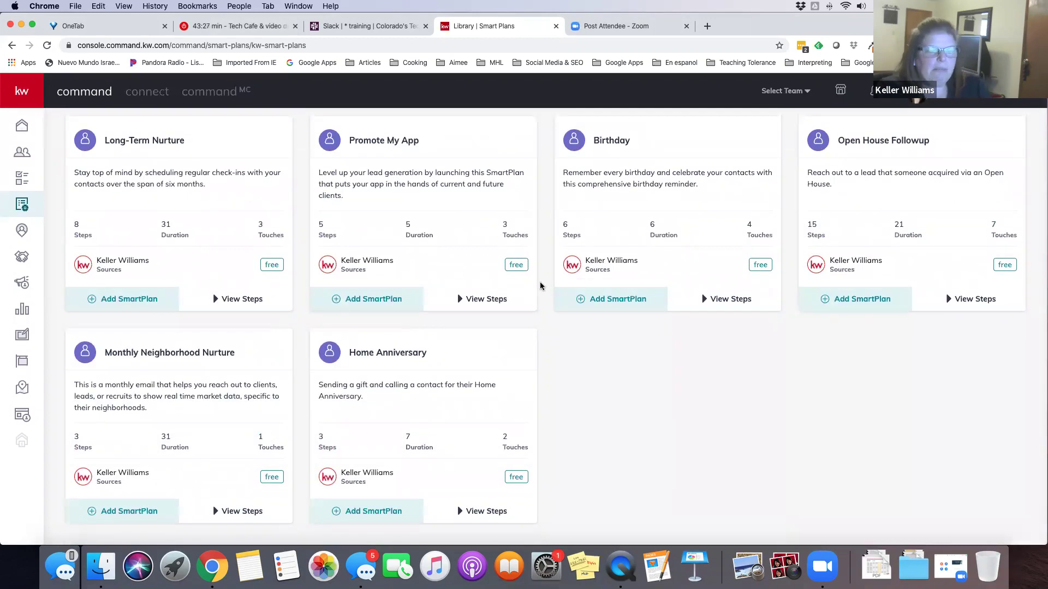
pyautogui.scroll(5, 540, 286)
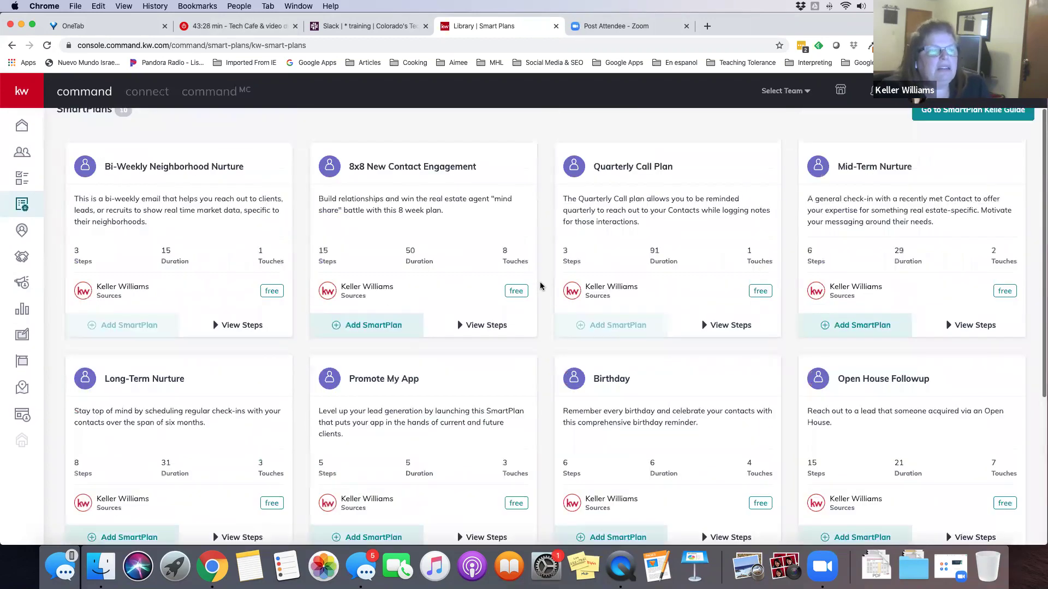
pyautogui.scroll(2, 540, 286)
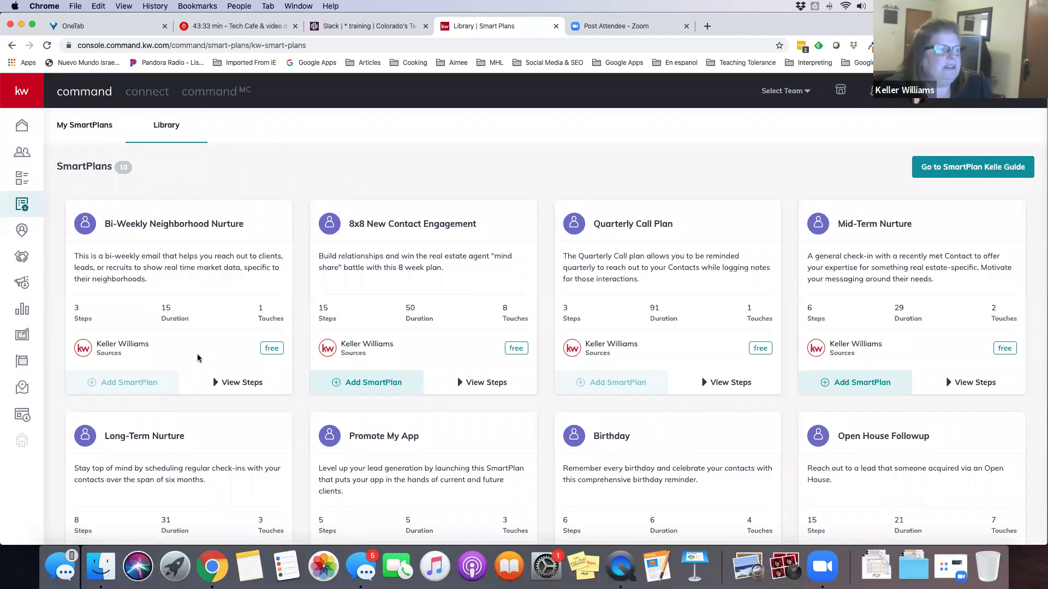
pyautogui.scroll(-2, 197, 358)
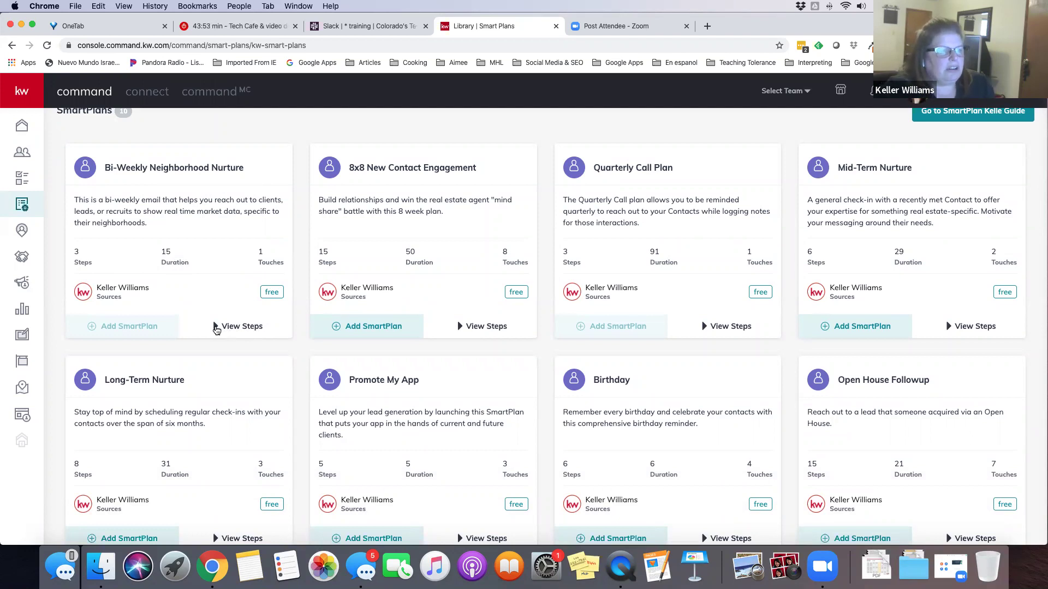
pyautogui.click(217, 327)
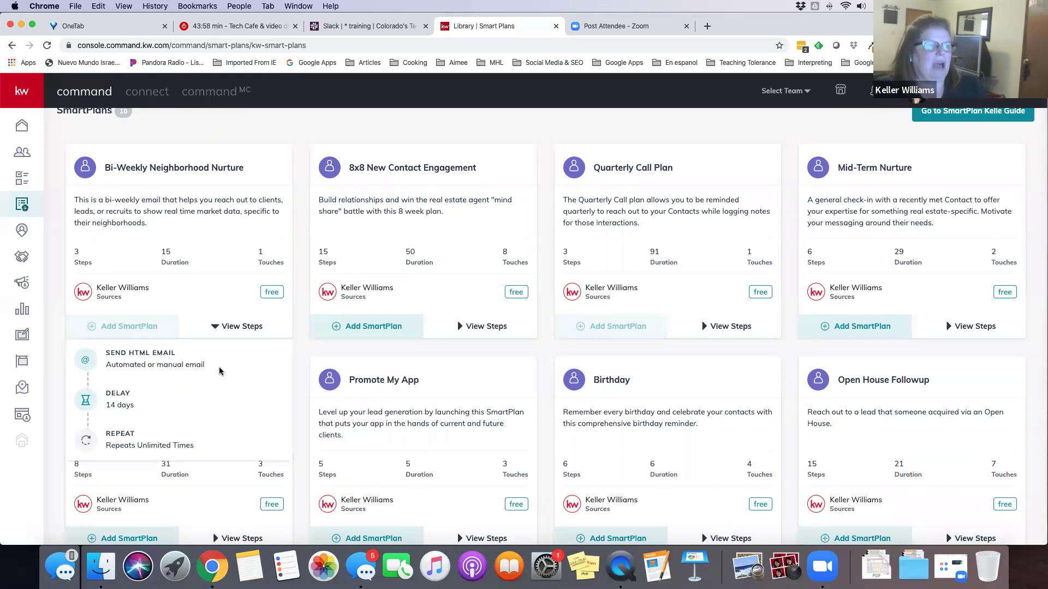
pyautogui.scroll(-3, 220, 371)
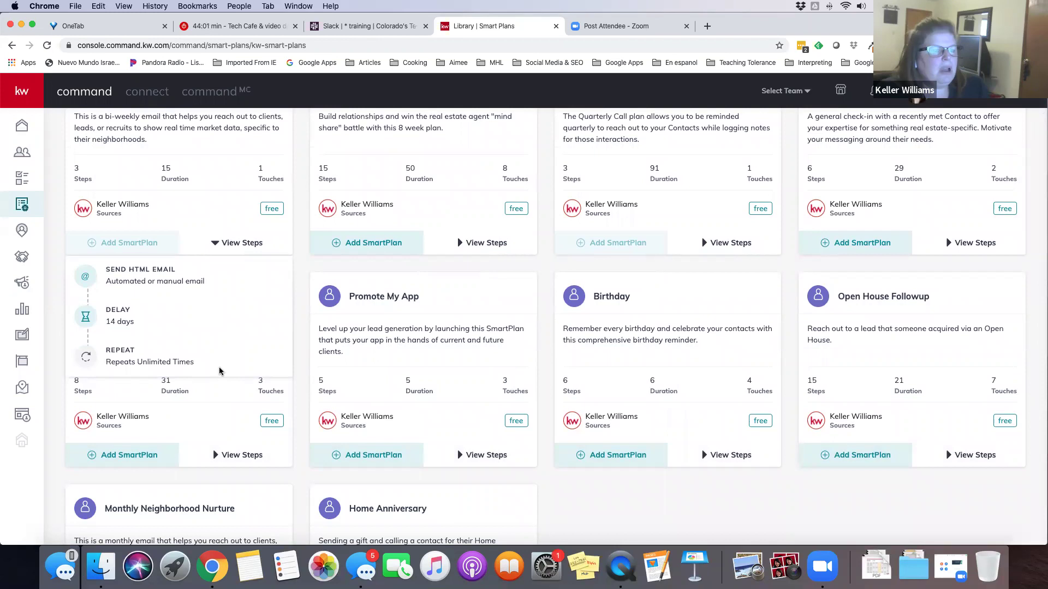
pyautogui.scroll(3, 220, 371)
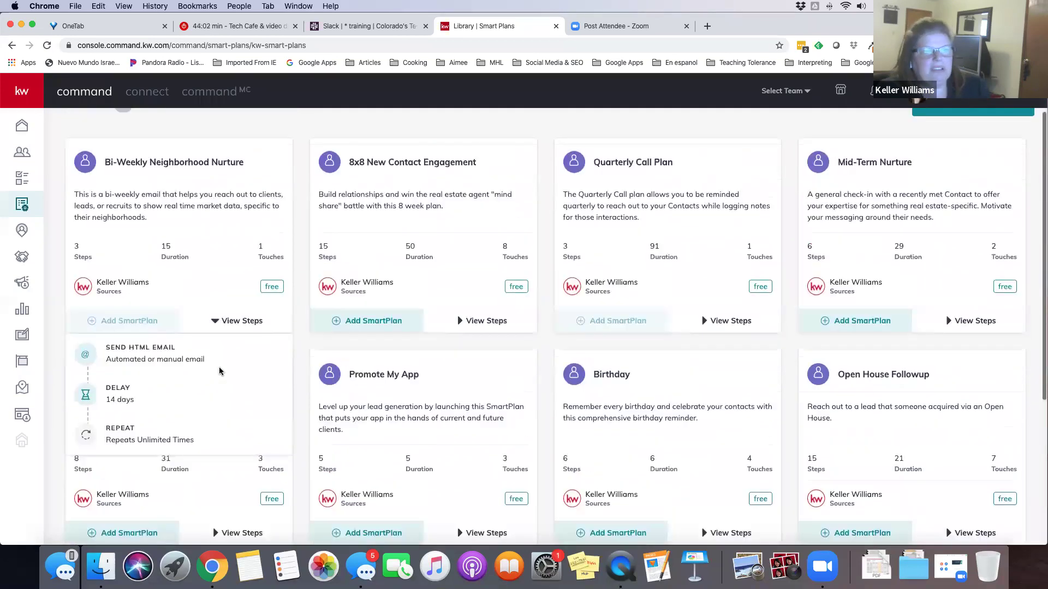
pyautogui.click(221, 321)
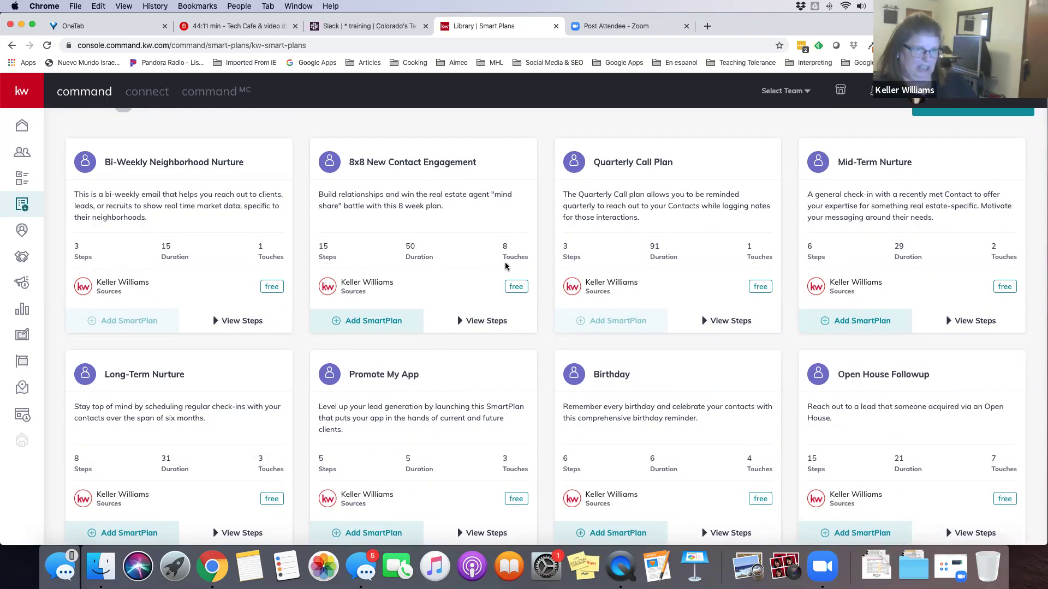
pyautogui.click(461, 324)
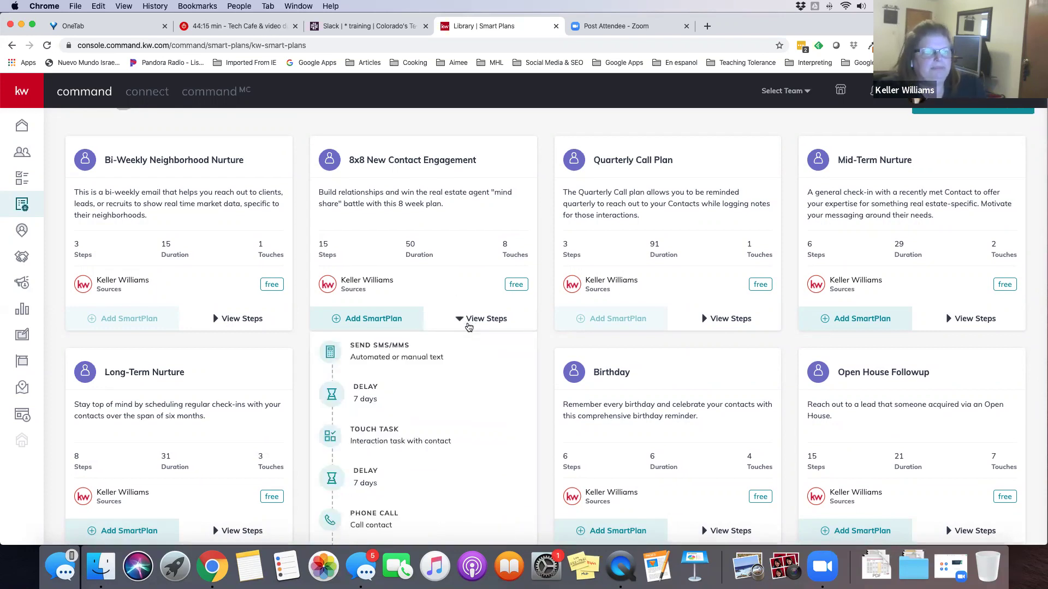
pyautogui.scroll(-3, 468, 326)
pyautogui.scroll(-2, 468, 326)
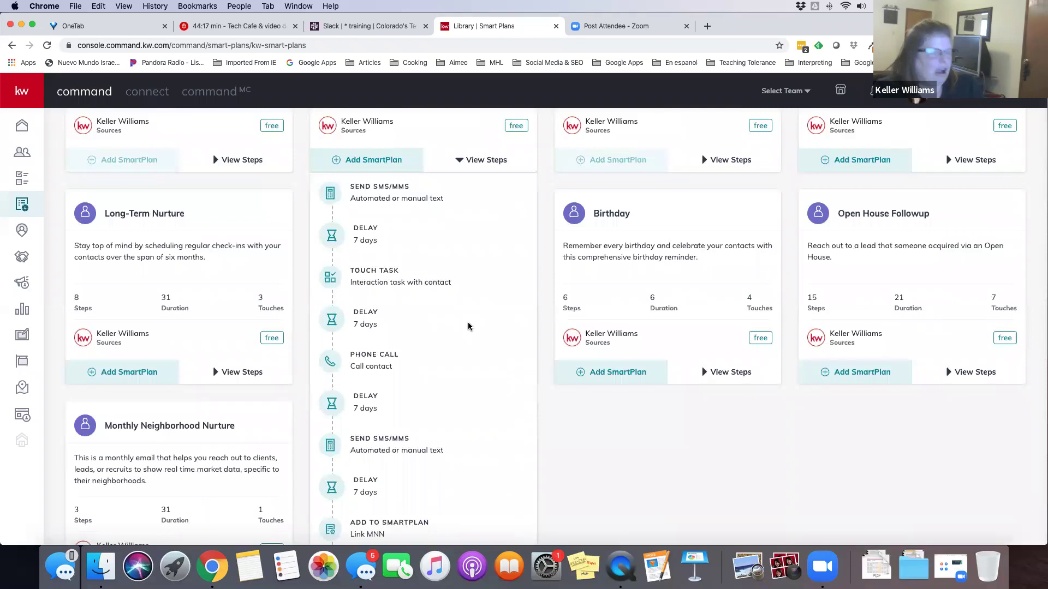
pyautogui.scroll(-5, 468, 327)
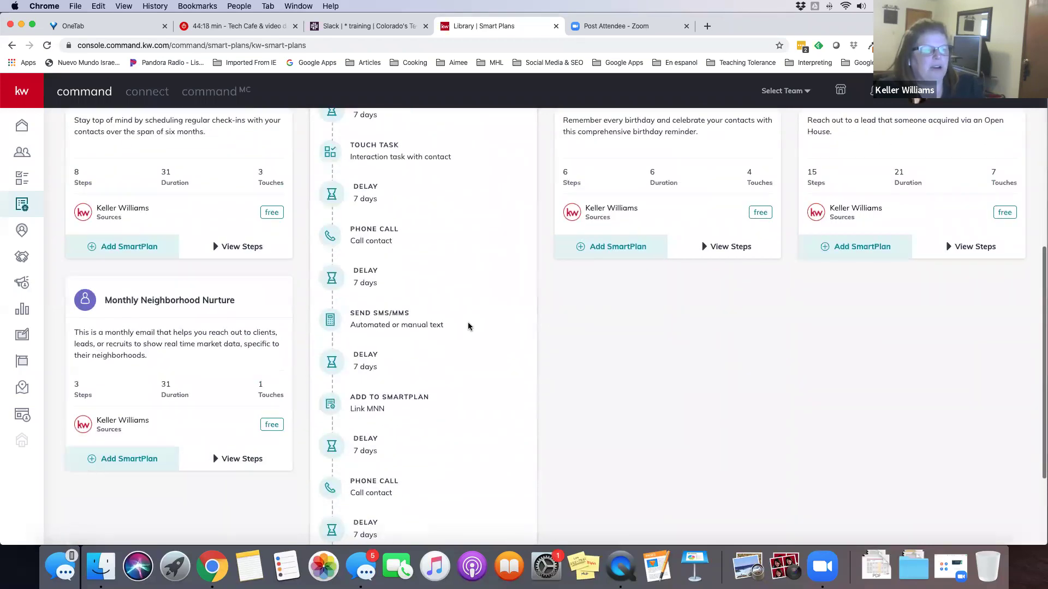
pyautogui.scroll(8, 468, 327)
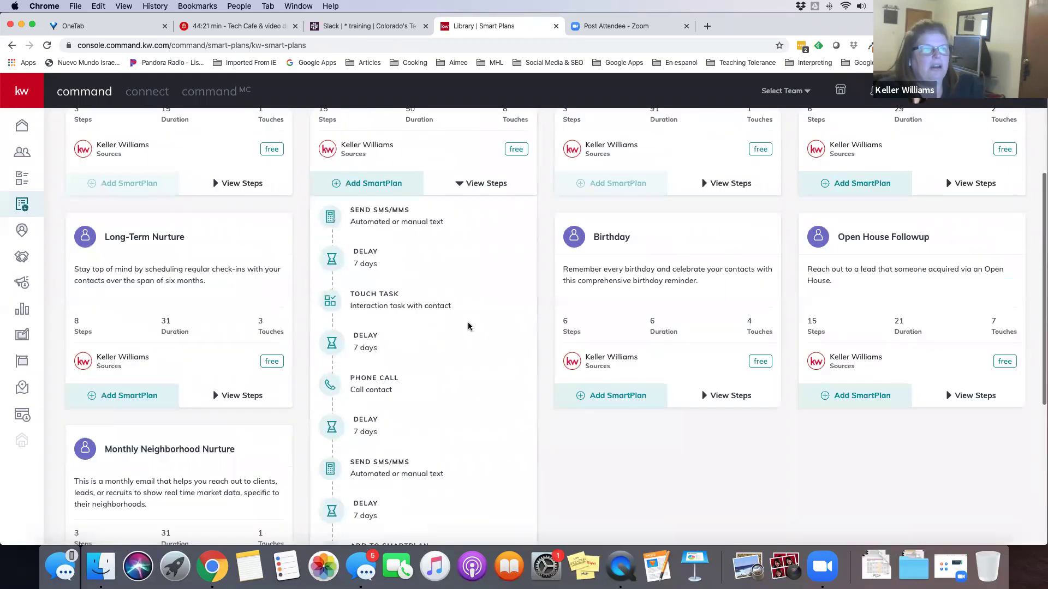
pyautogui.scroll(2, 436, 367)
pyautogui.click(461, 365)
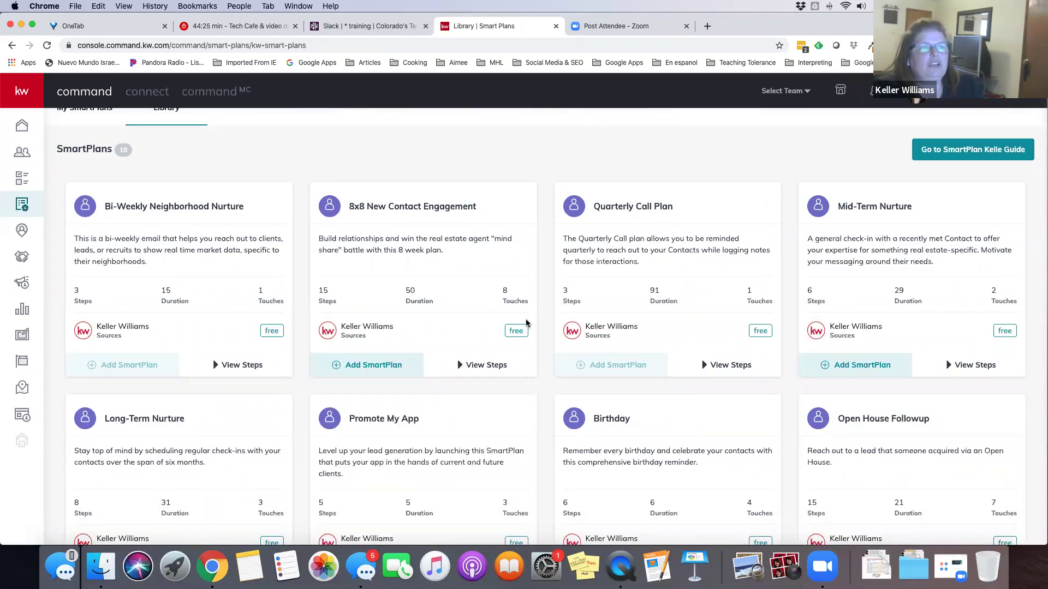
pyautogui.scroll(-4, 626, 337)
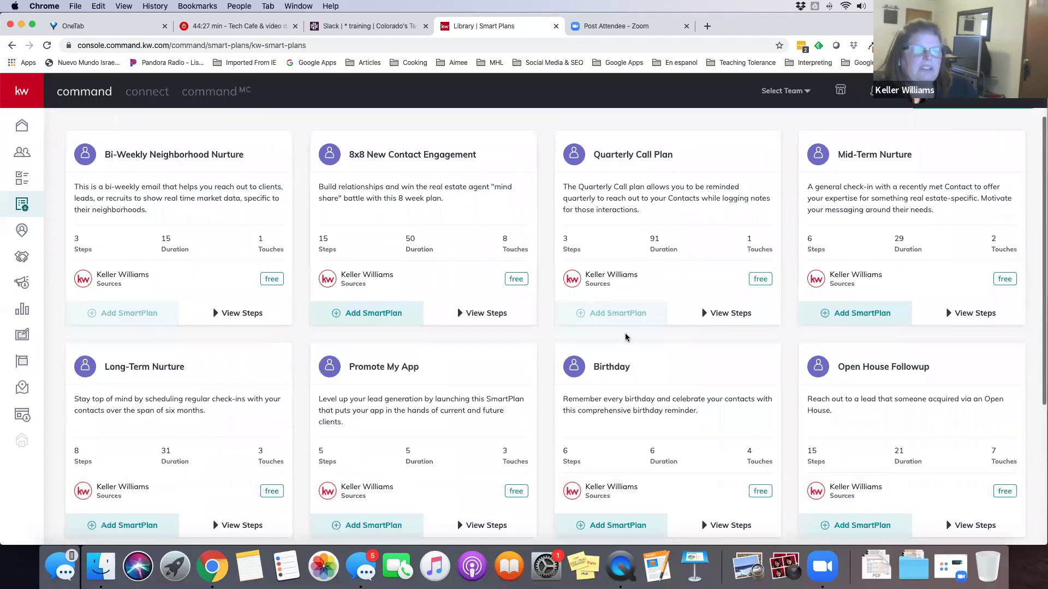
pyautogui.scroll(1, 626, 338)
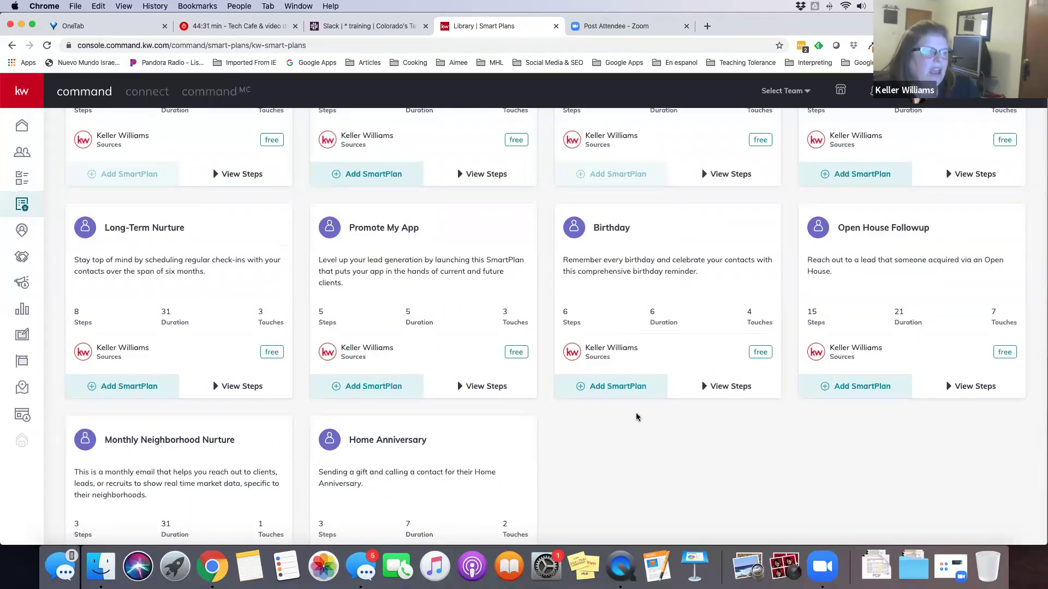
pyautogui.scroll(-2, 610, 414)
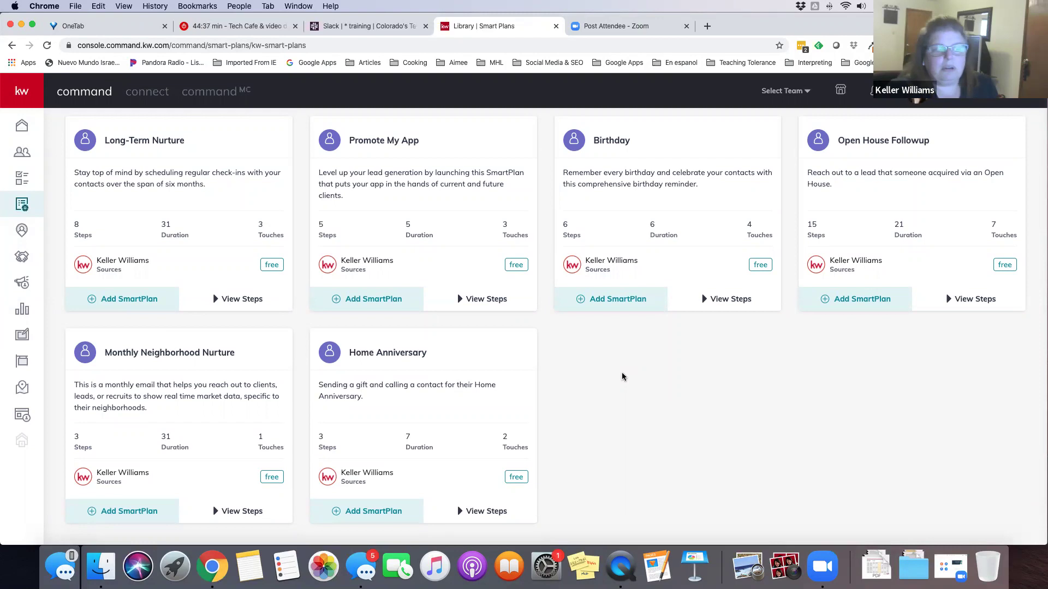
pyautogui.scroll(5, 622, 376)
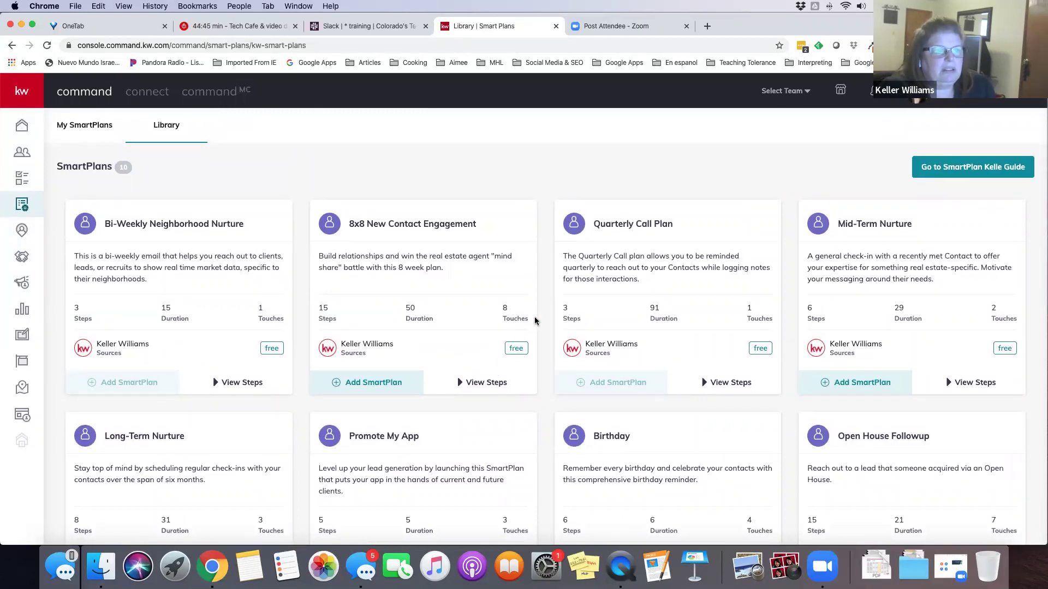
pyautogui.scroll(-3, 551, 319)
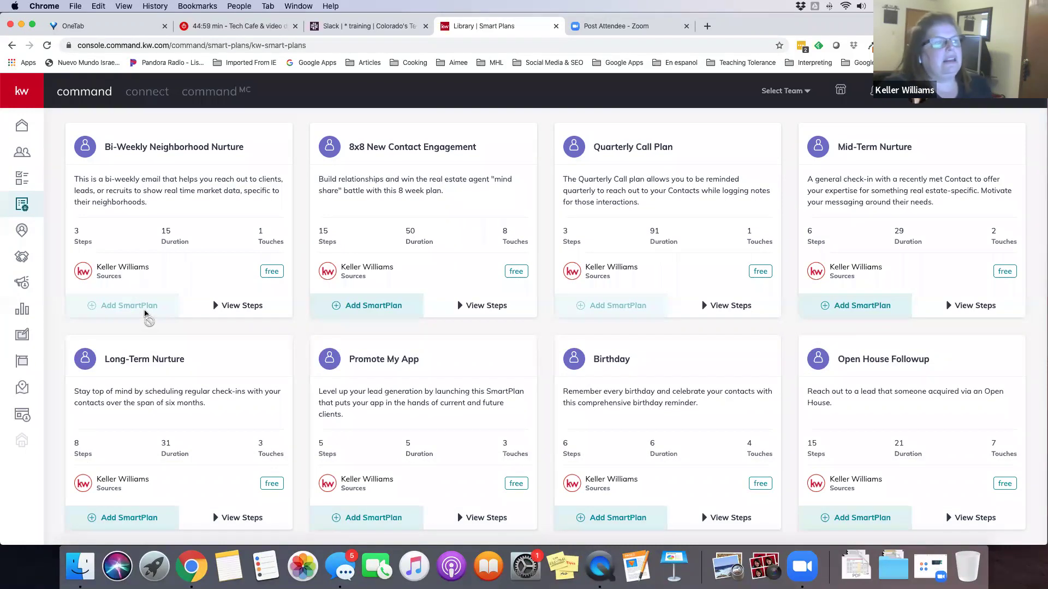
pyautogui.scroll(3, 143, 315)
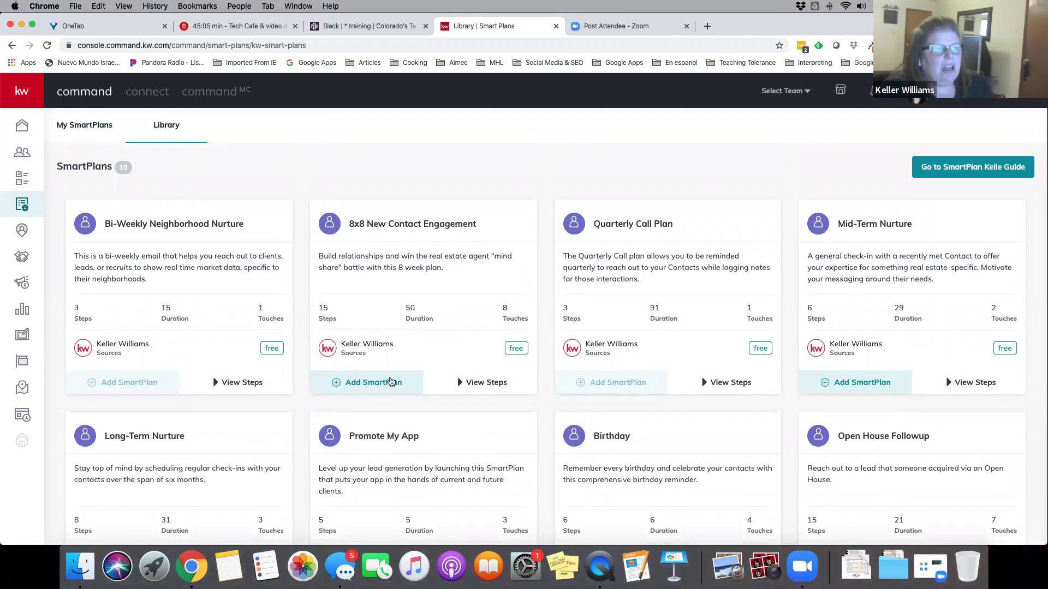
# Add 8x8 New Contact Engagement as 'My 8x8 New Contact Engagement' and return to My SmartPlans
pyautogui.click(371, 388)
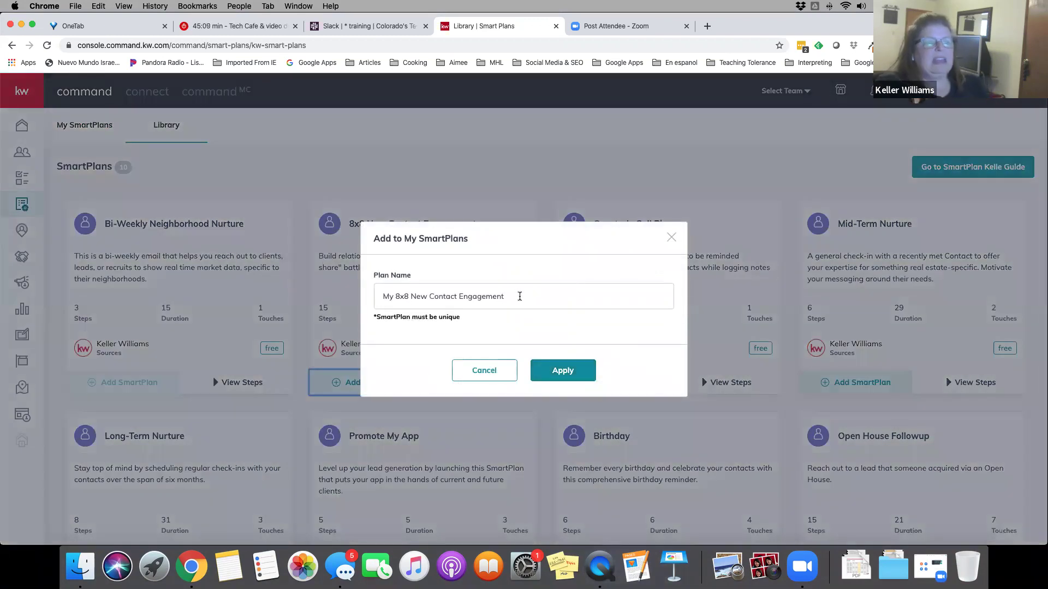
pyautogui.moveTo(505, 296); pyautogui.dragTo(376, 300)
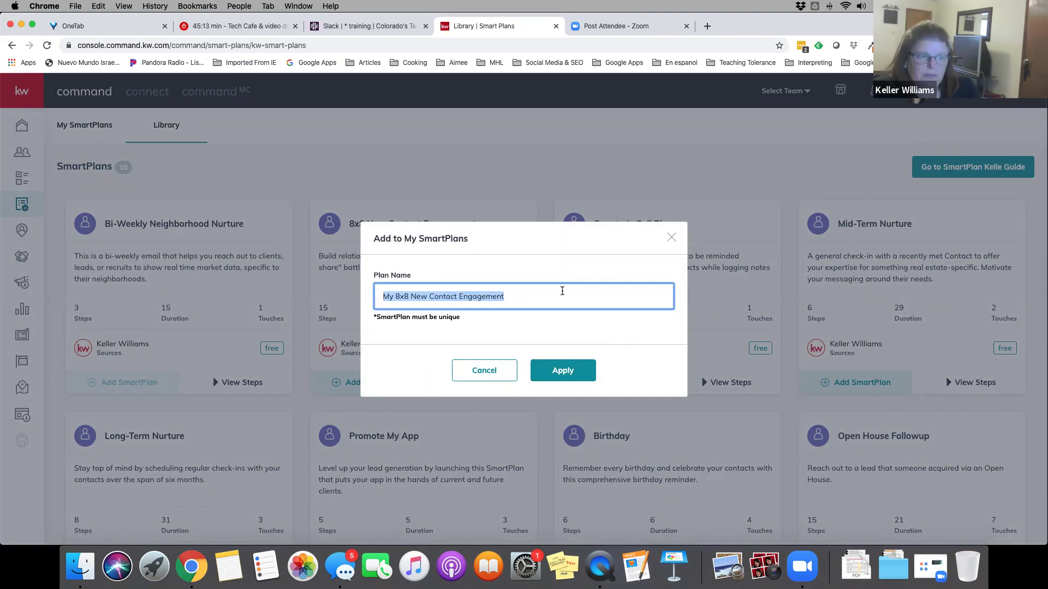
pyautogui.click(562, 374)
pyautogui.click(562, 374)
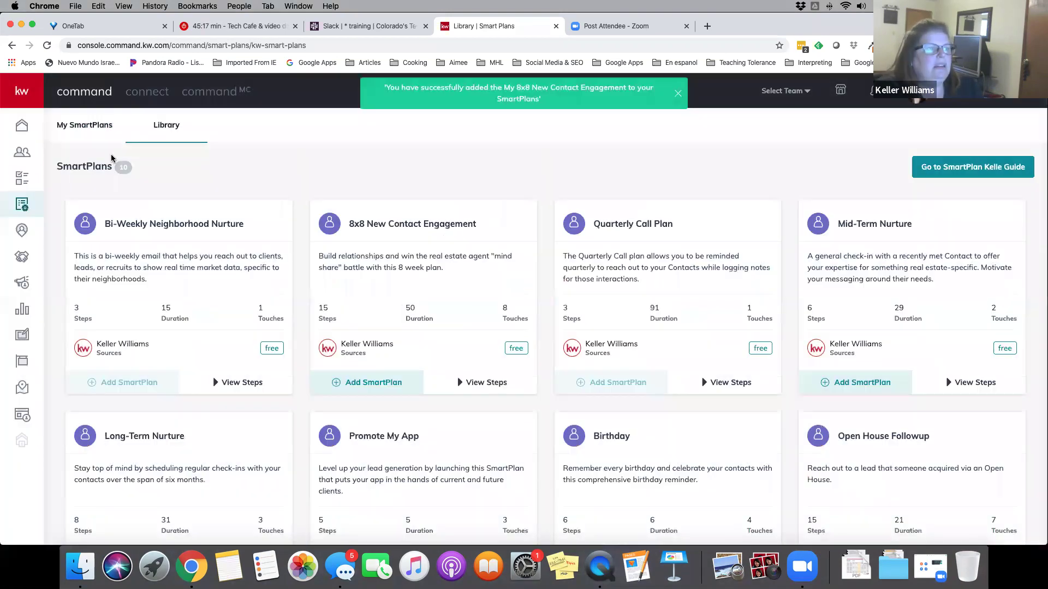
pyautogui.click(87, 125)
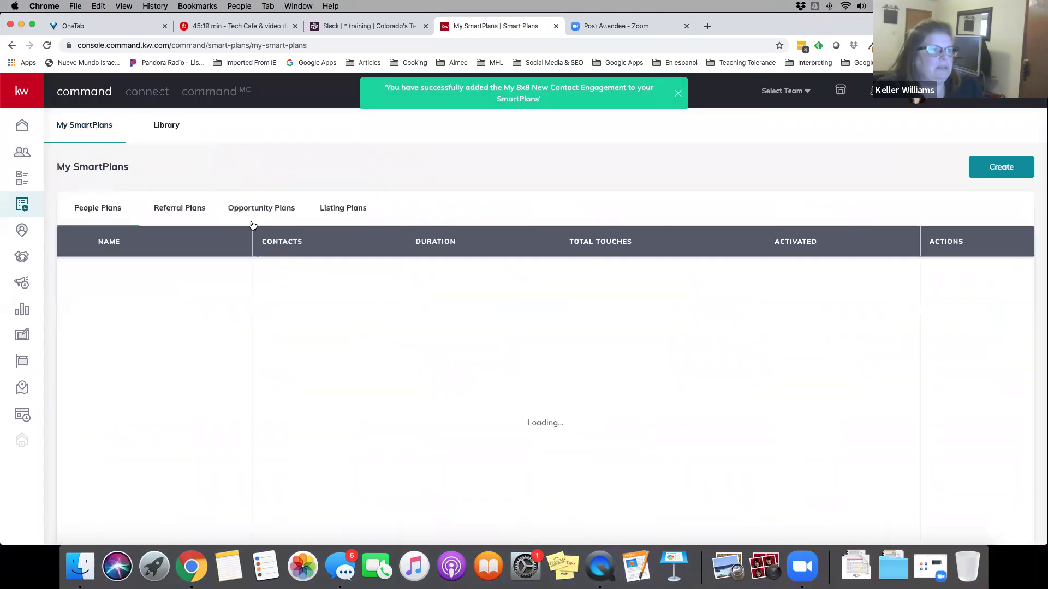
pyautogui.scroll(-3, 304, 314)
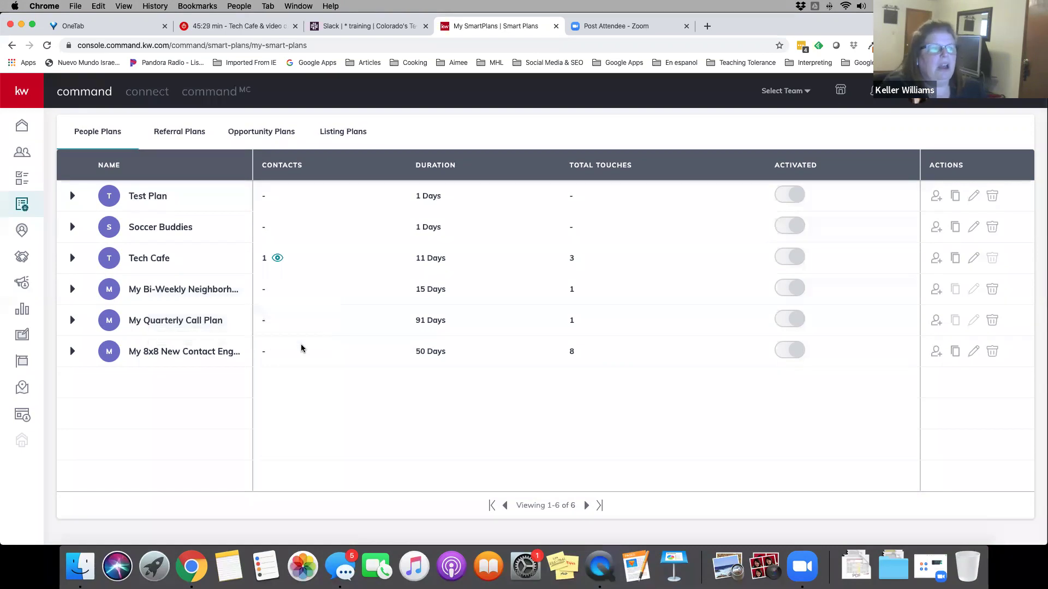
pyautogui.scroll(3, 302, 348)
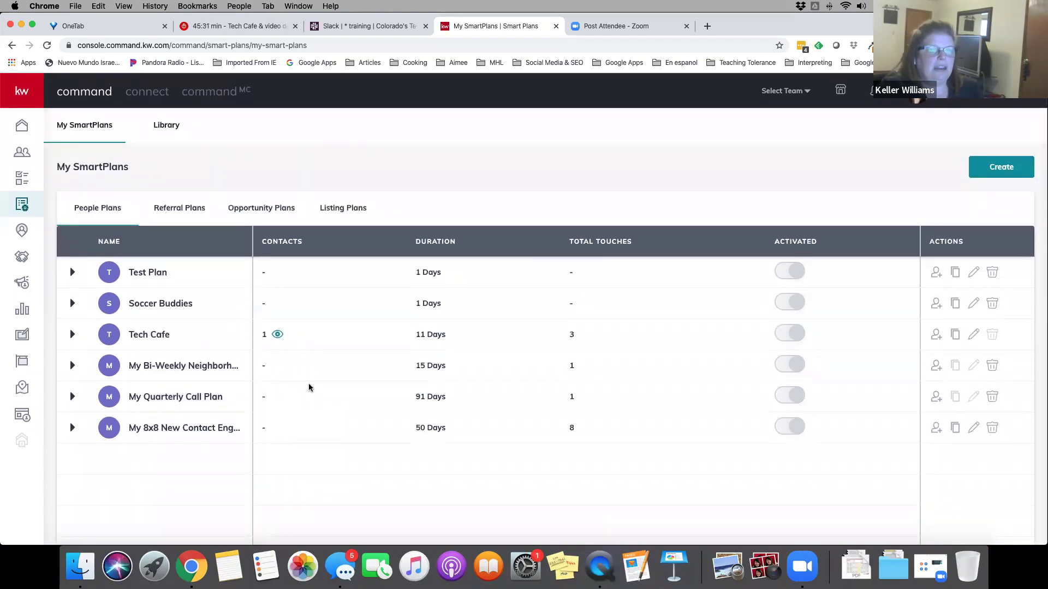
pyautogui.scroll(-3, 311, 385)
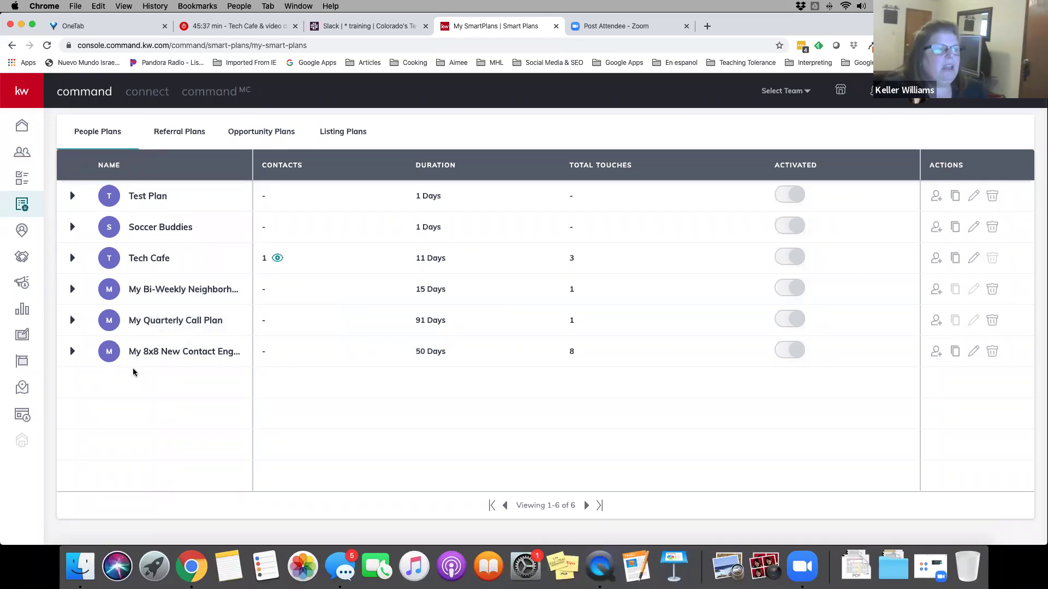
pyautogui.scroll(3, 444, 263)
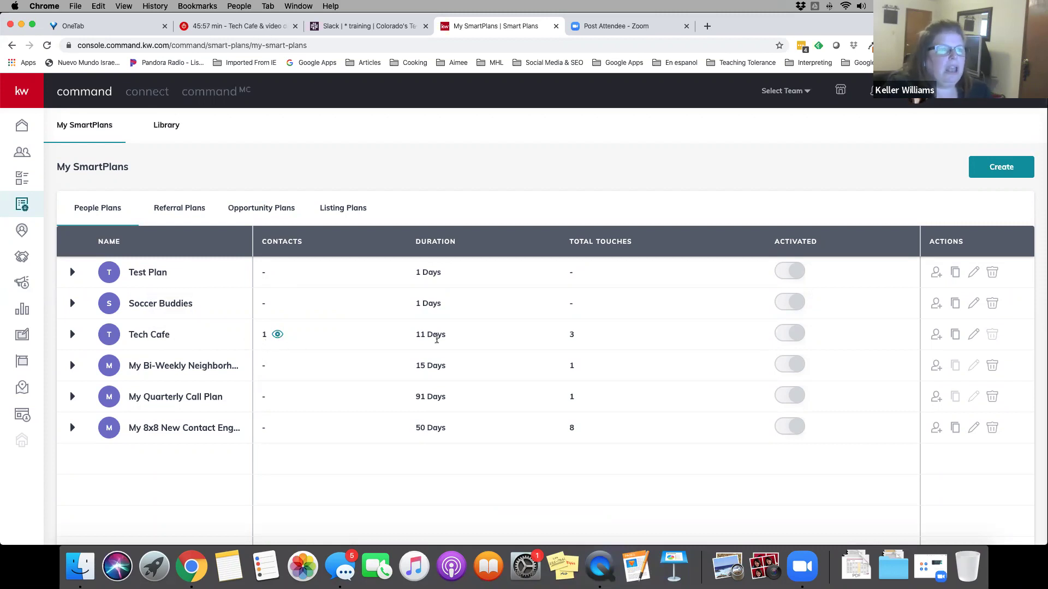
pyautogui.moveTo(416, 334); pyautogui.dragTo(451, 334)
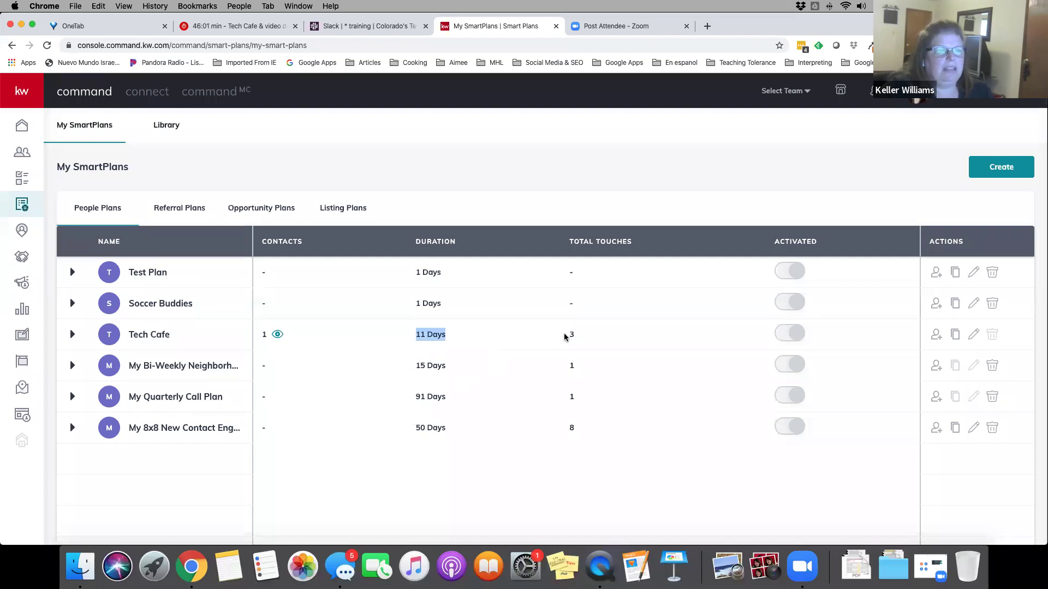
pyautogui.moveTo(567, 334); pyautogui.dragTo(579, 335)
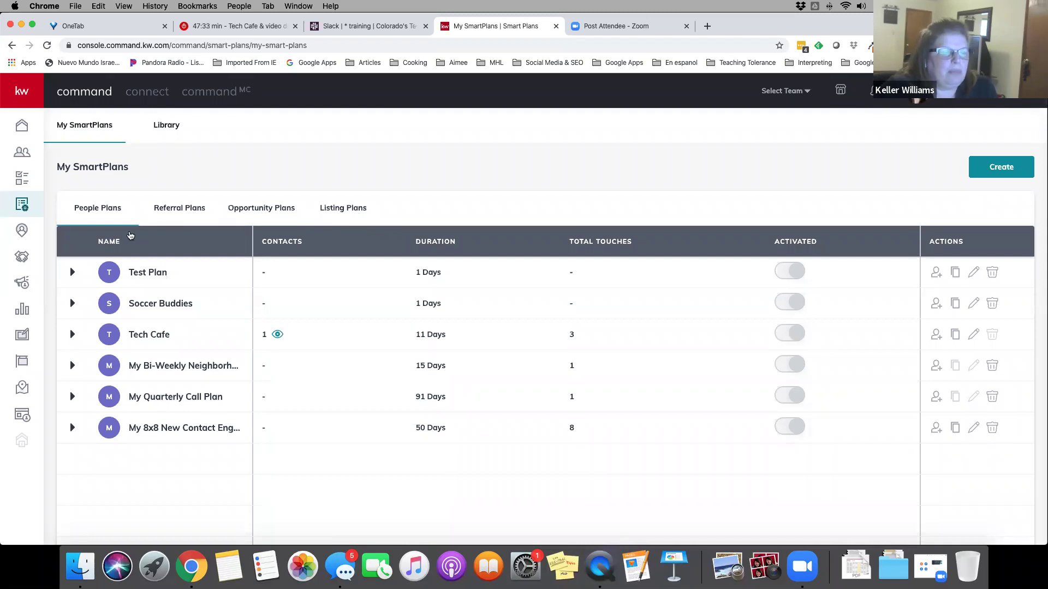
pyautogui.click(186, 213)
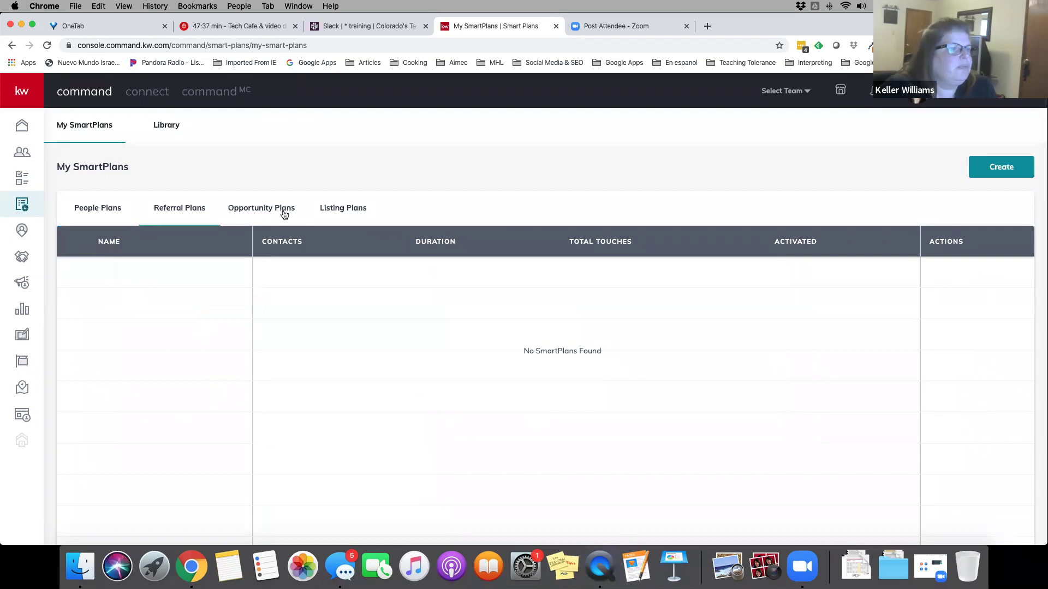
pyautogui.click(99, 212)
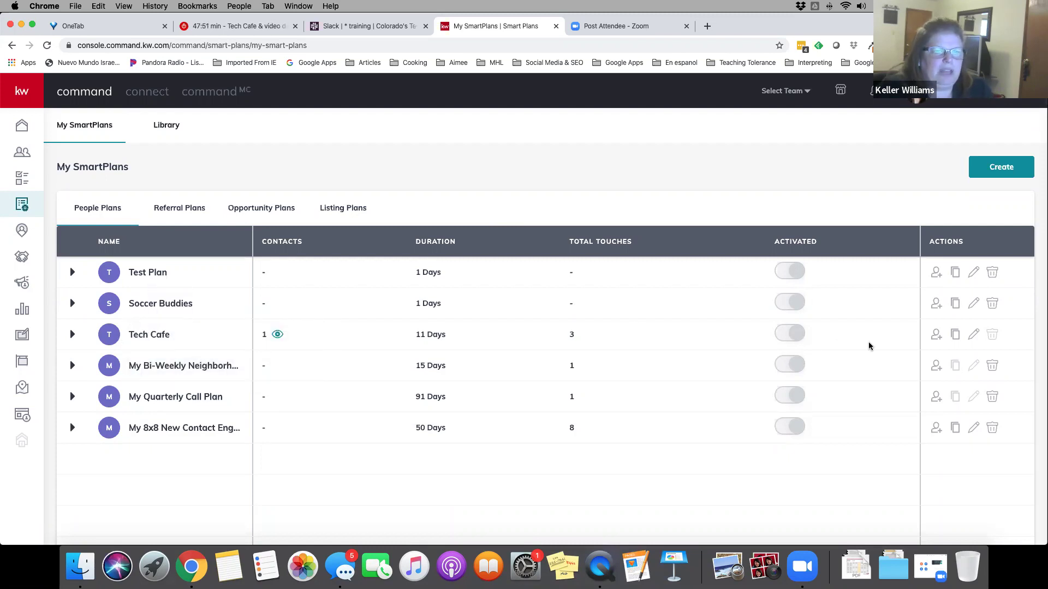
# Open Tech Cafe in the editor and review steps #1–#7, then return to the top
pyautogui.click(175, 343)
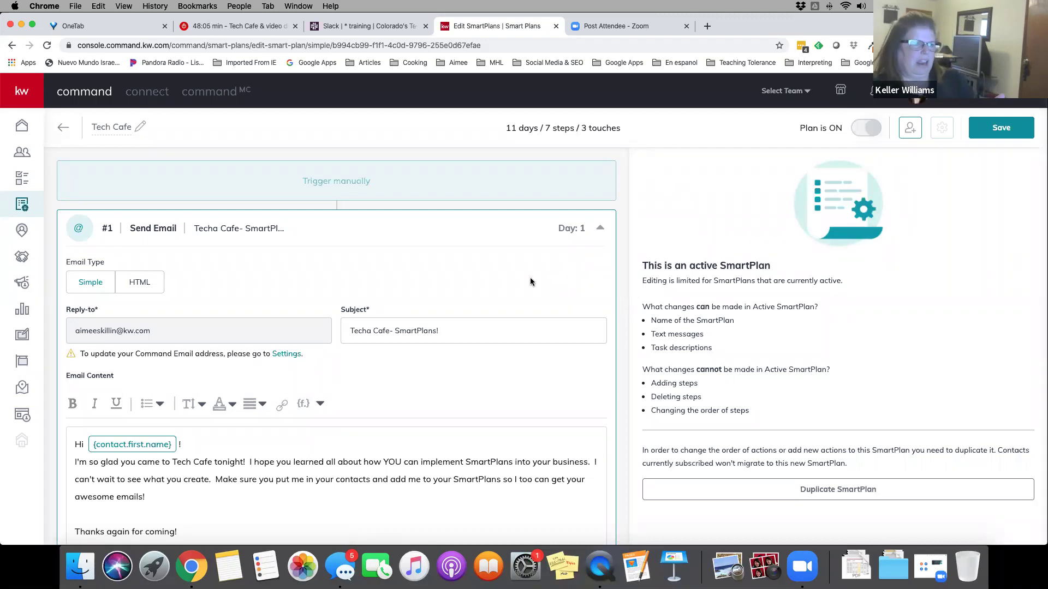
pyautogui.scroll(-2, 530, 282)
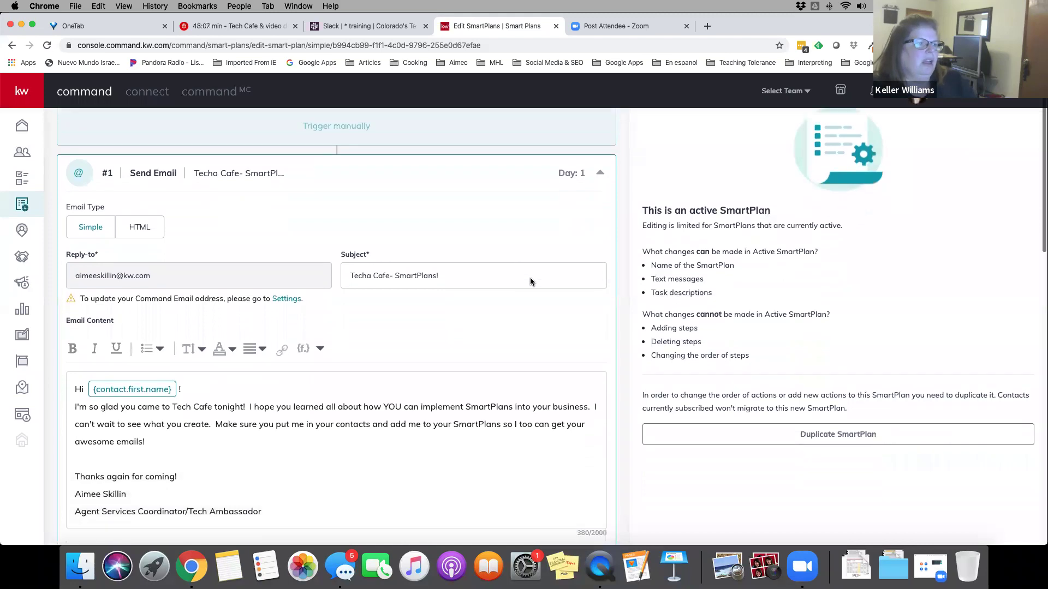
pyautogui.scroll(-1, 531, 281)
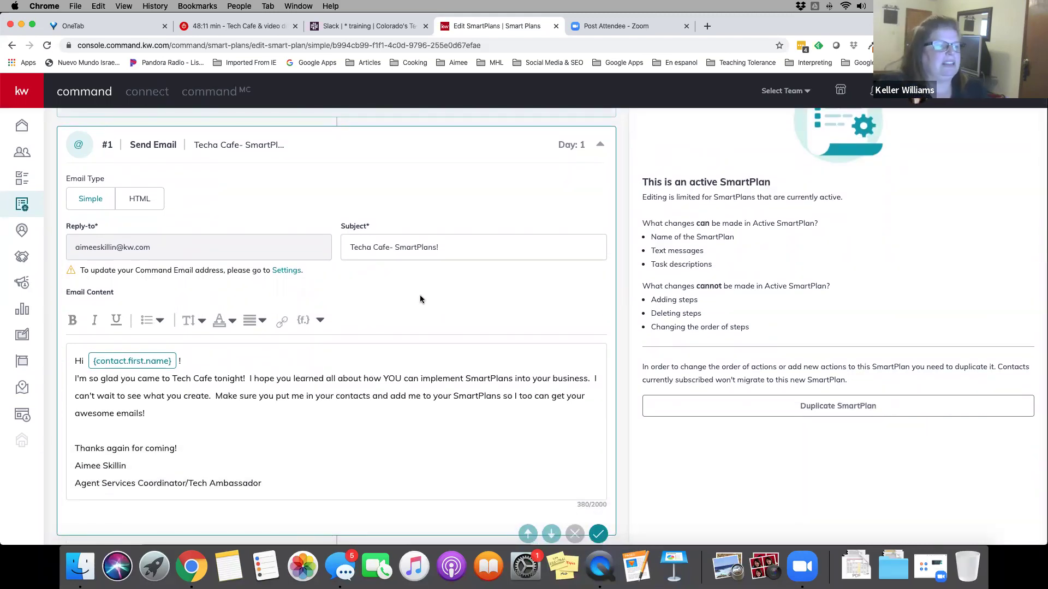
pyautogui.scroll(-2, 420, 299)
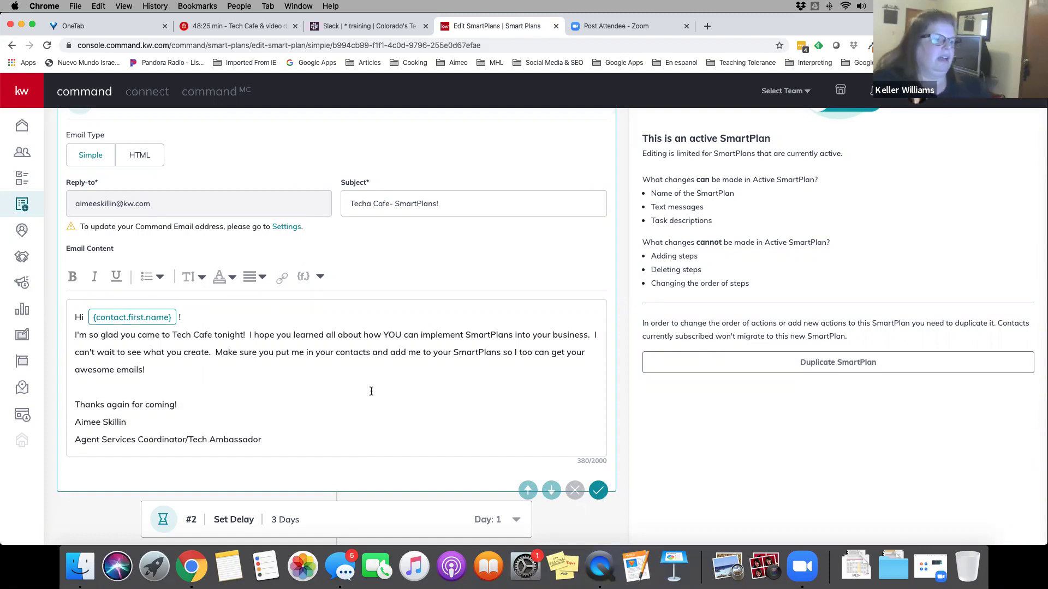
pyautogui.scroll(-5, 371, 391)
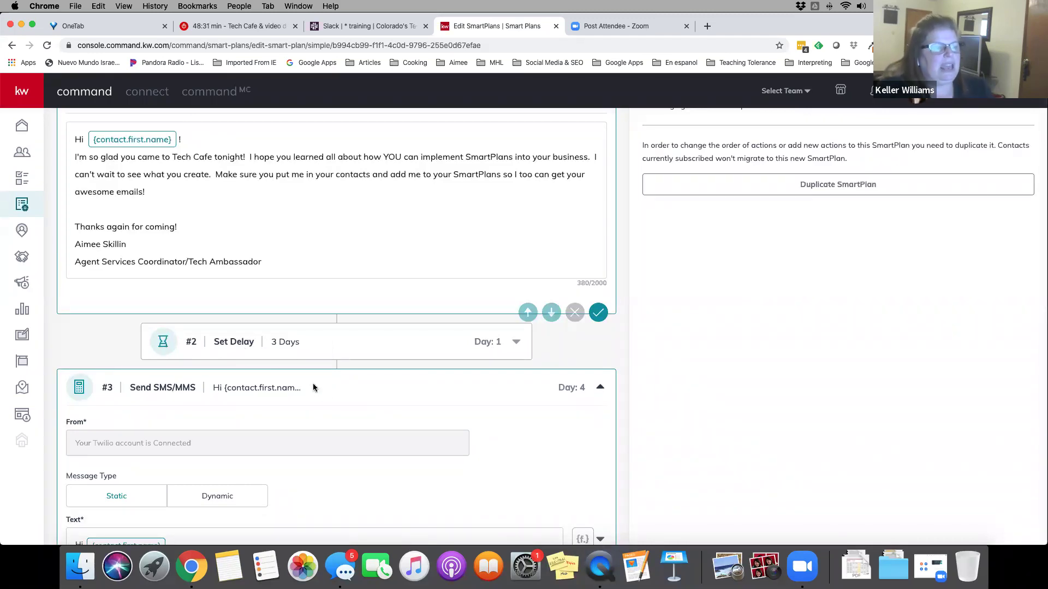
pyautogui.scroll(-5, 341, 401)
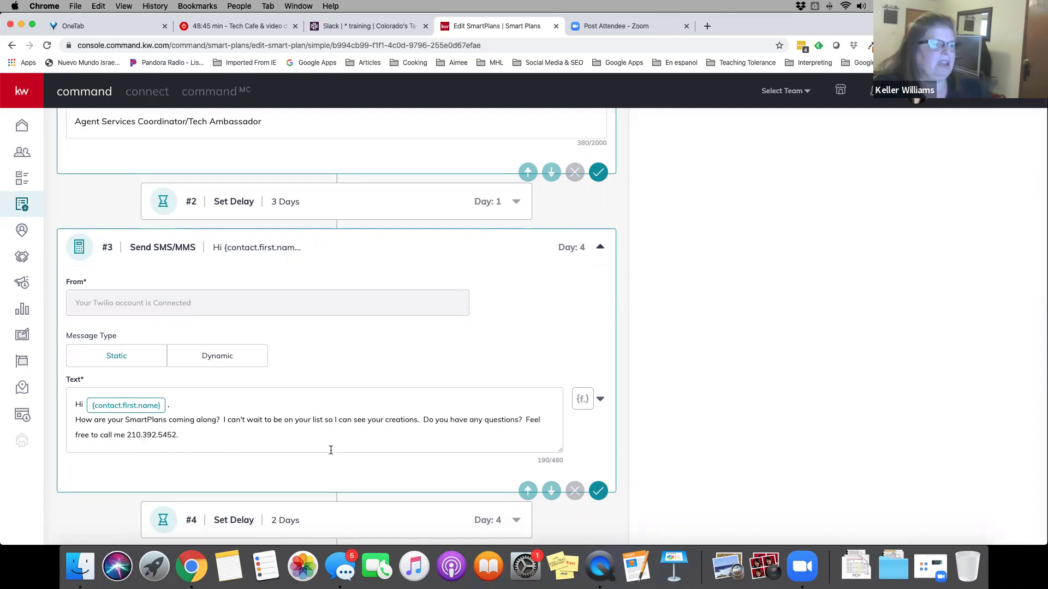
pyautogui.scroll(-5, 330, 450)
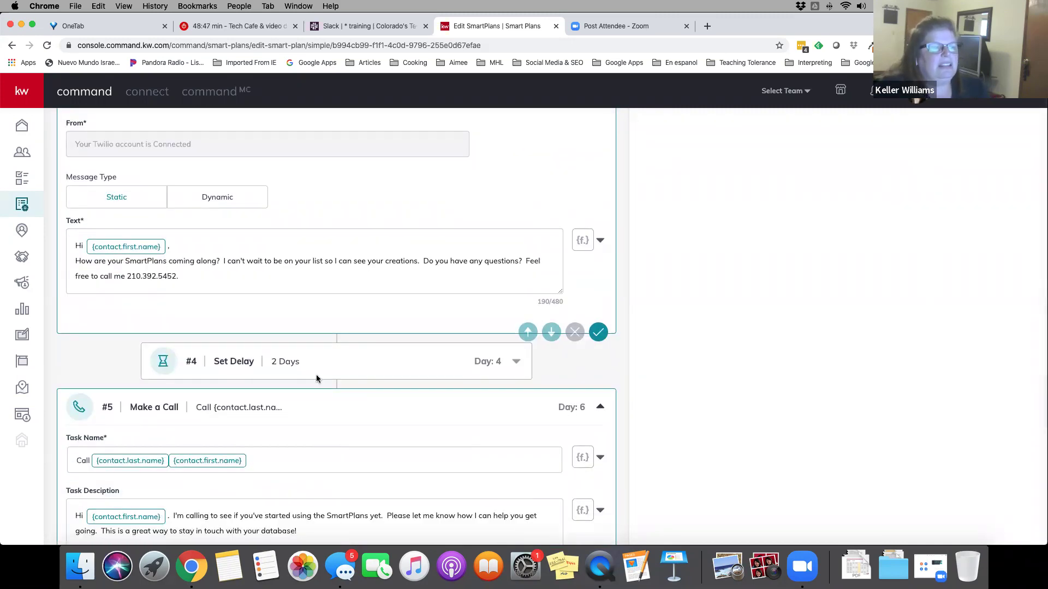
pyautogui.scroll(-5, 383, 444)
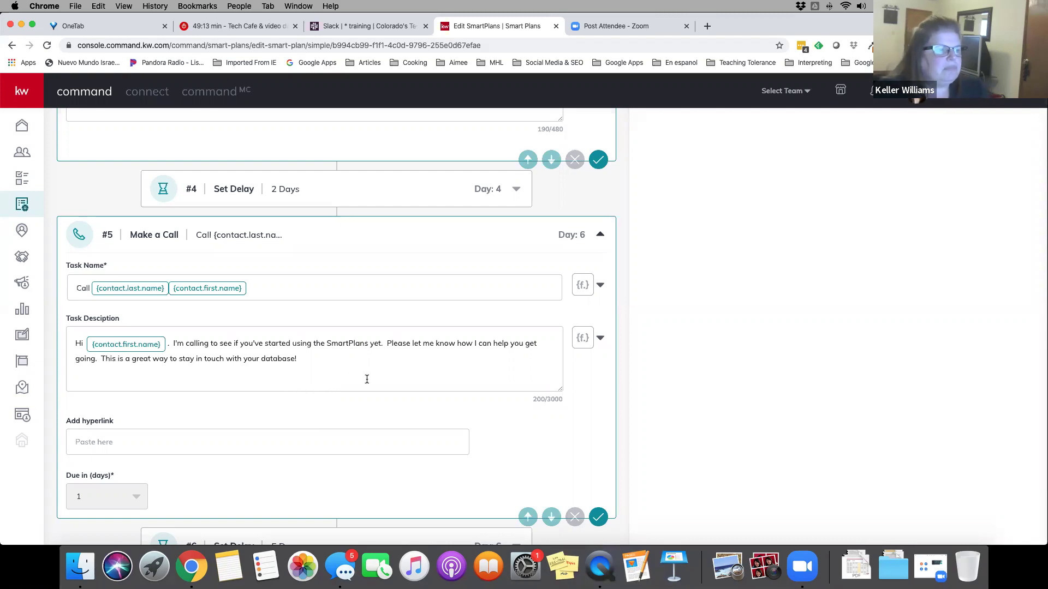
pyautogui.scroll(-5, 367, 379)
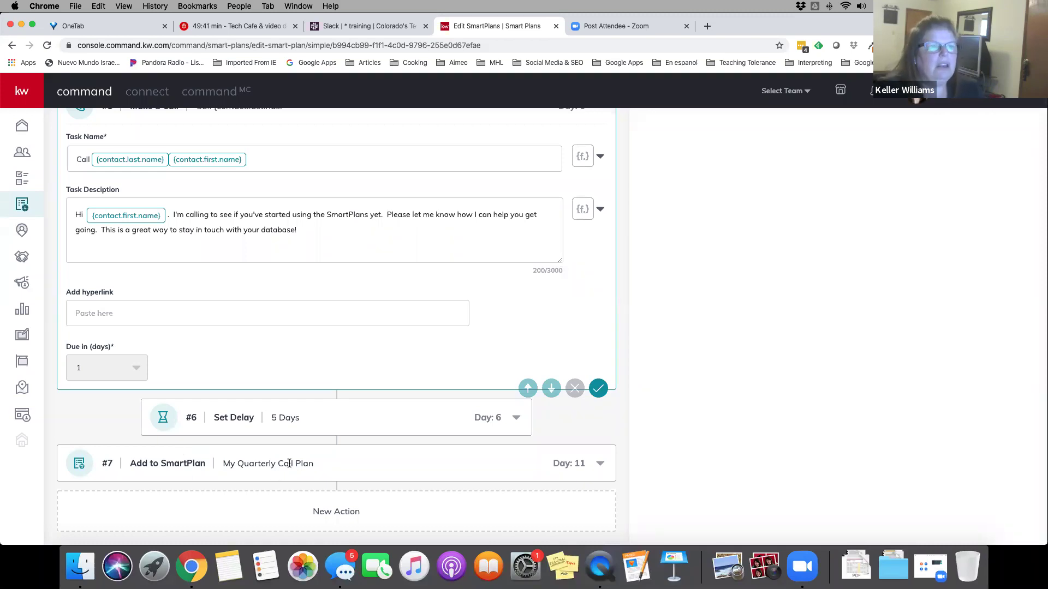
pyautogui.scroll(1, 397, 381)
pyautogui.scroll(15, 396, 380)
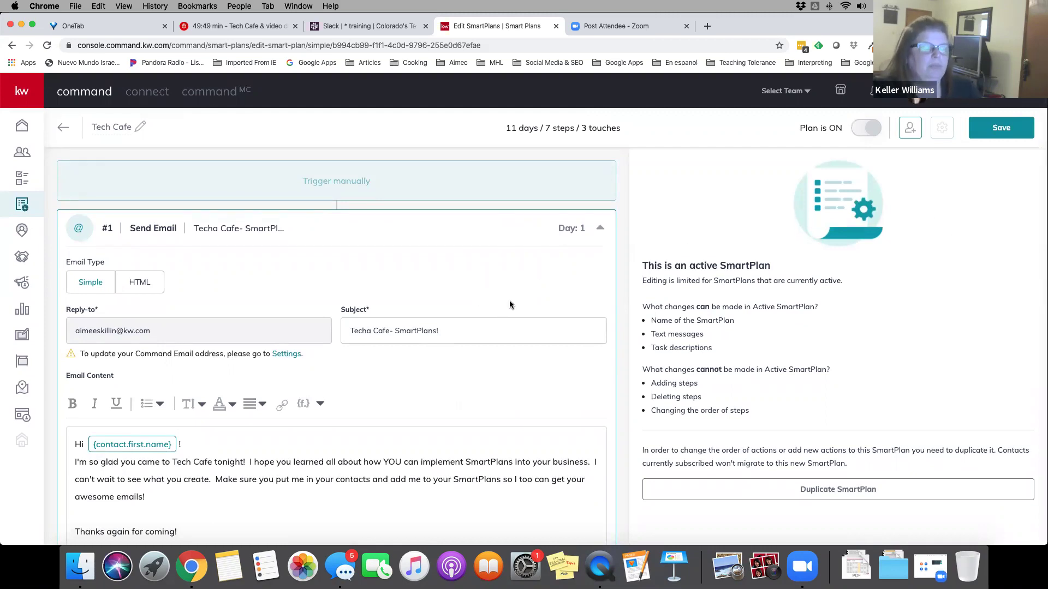
# Save the Tech Cafe plan and go back to the My SmartPlans list
pyautogui.click(1005, 133)
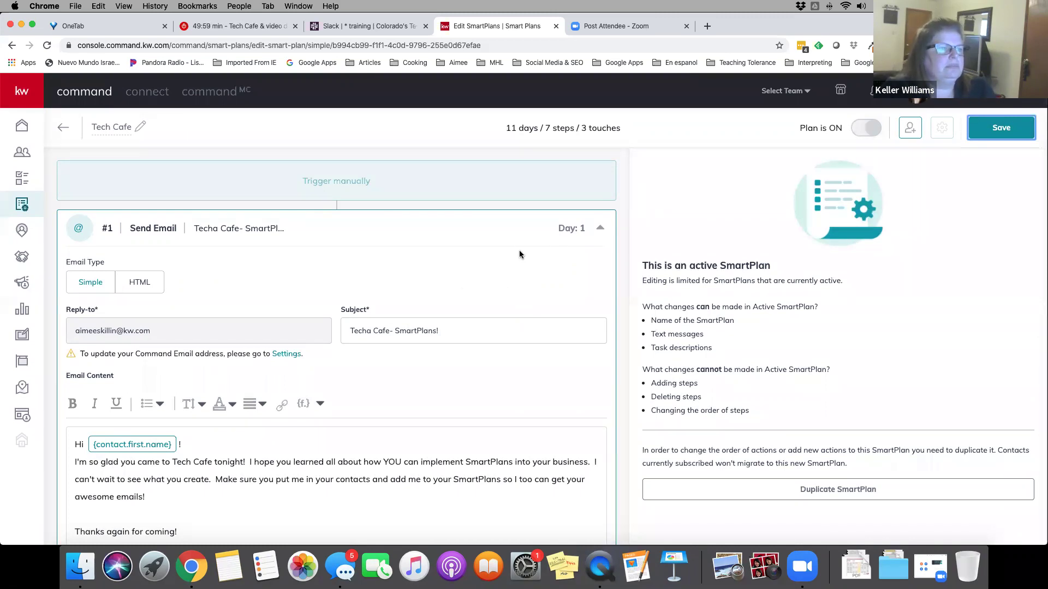
pyautogui.click(63, 128)
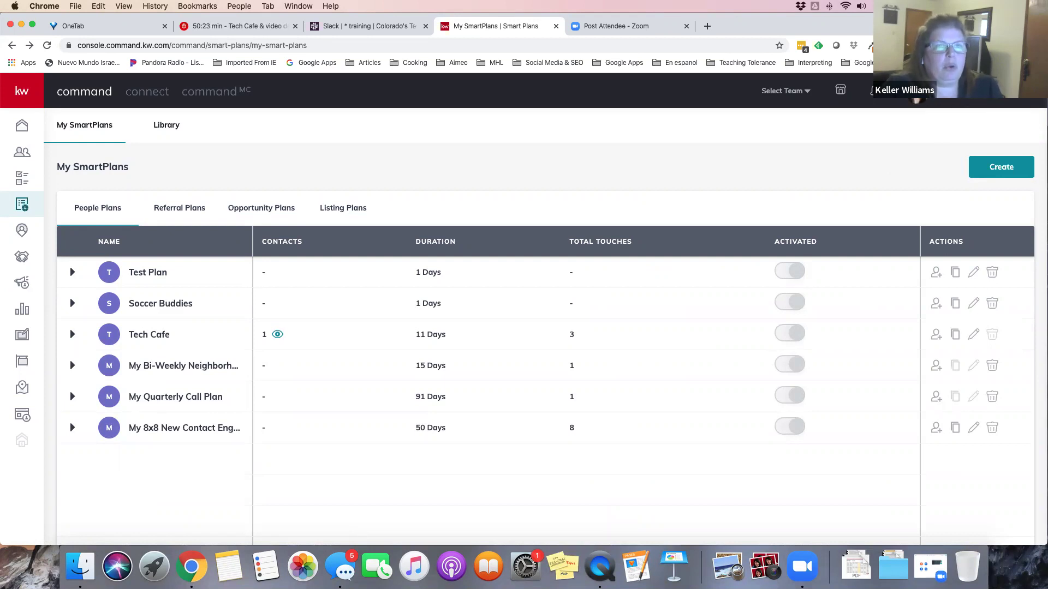
# Open Settings from the avatar menu and scroll to Command Email under Email Services
pyautogui.click(993, 90)
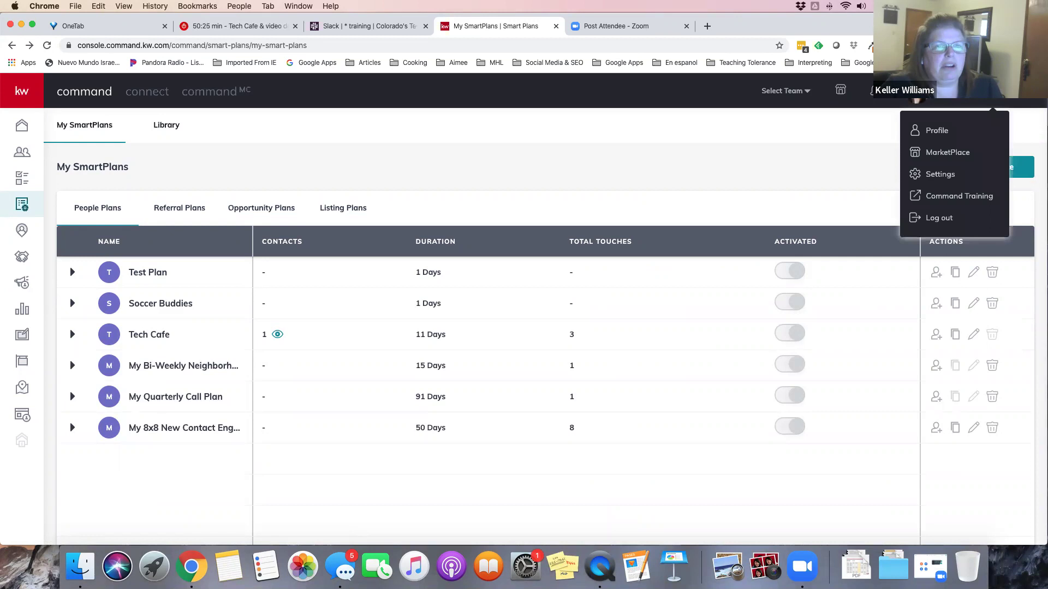
pyautogui.click(940, 175)
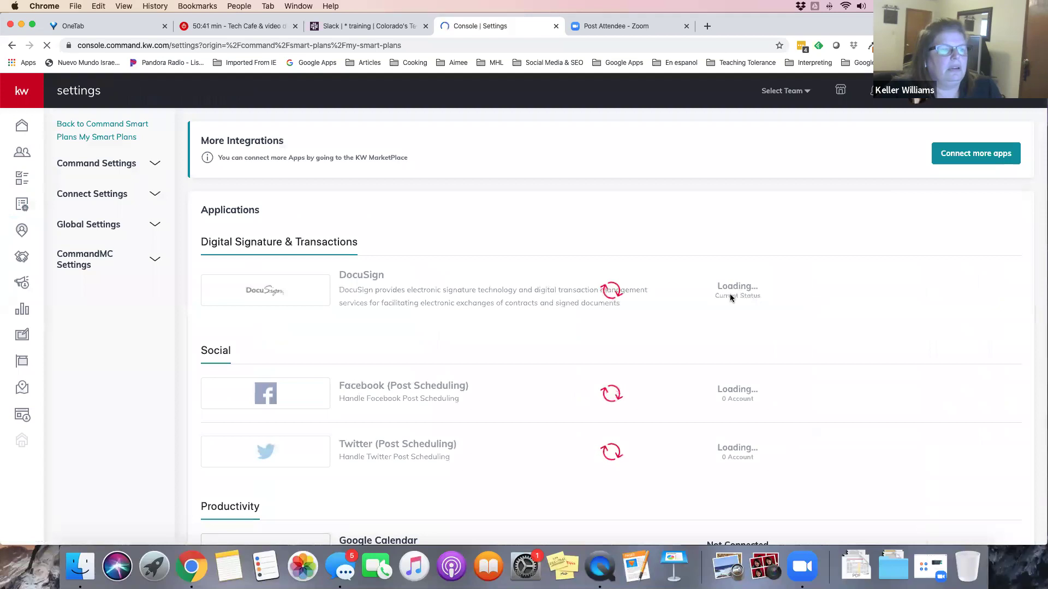
pyautogui.scroll(-10, 804, 290)
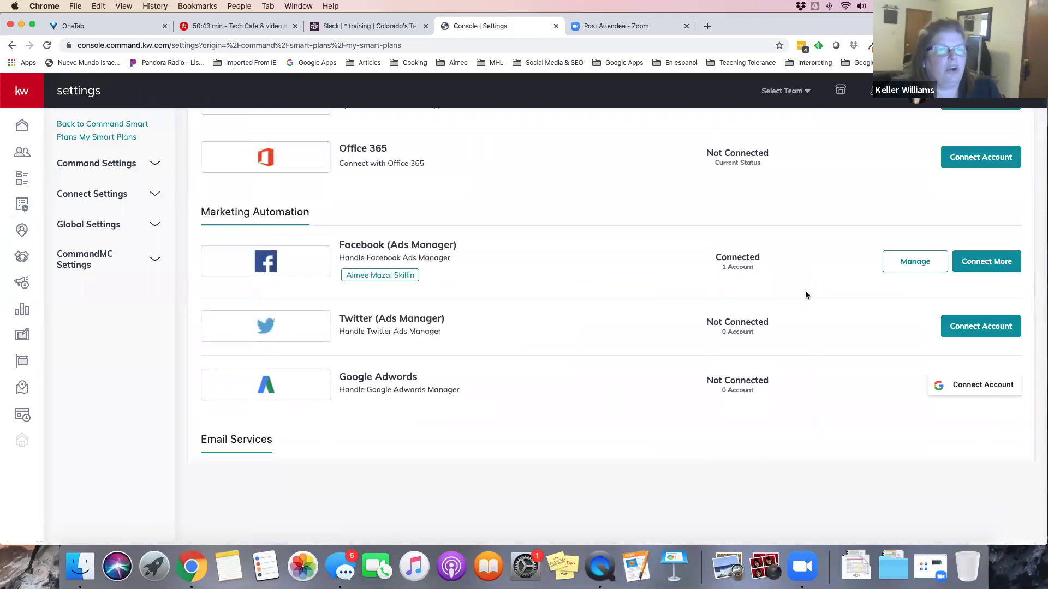
pyautogui.scroll(-5, 804, 295)
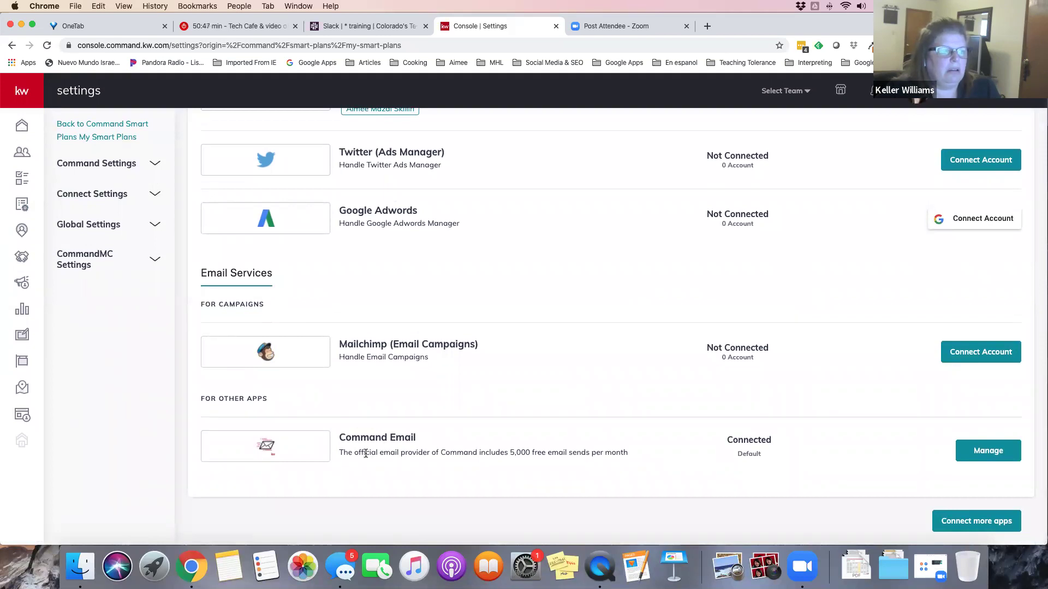
# View the Command Email dialog, showing 1 of 5000 monthly emails sent, then close it
pyautogui.click(985, 456)
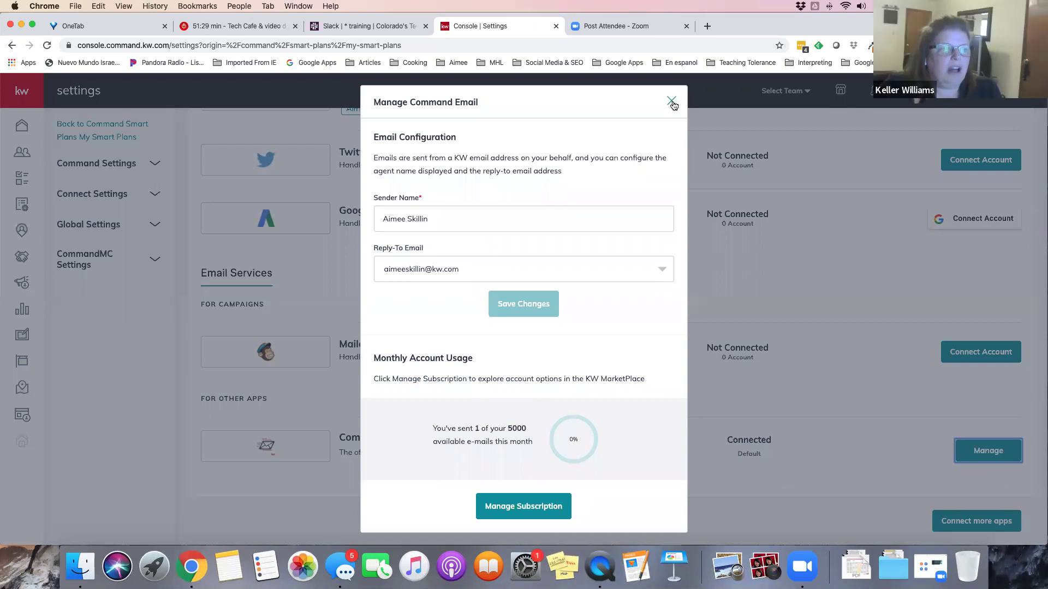
pyautogui.click(671, 102)
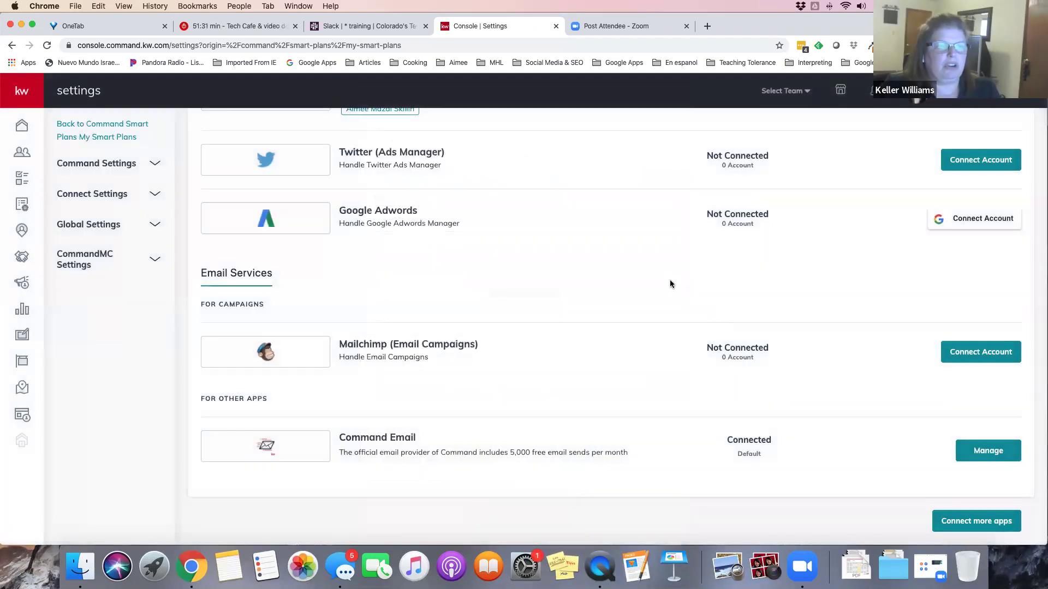
pyautogui.scroll(4, 670, 282)
pyautogui.scroll(-1, 670, 284)
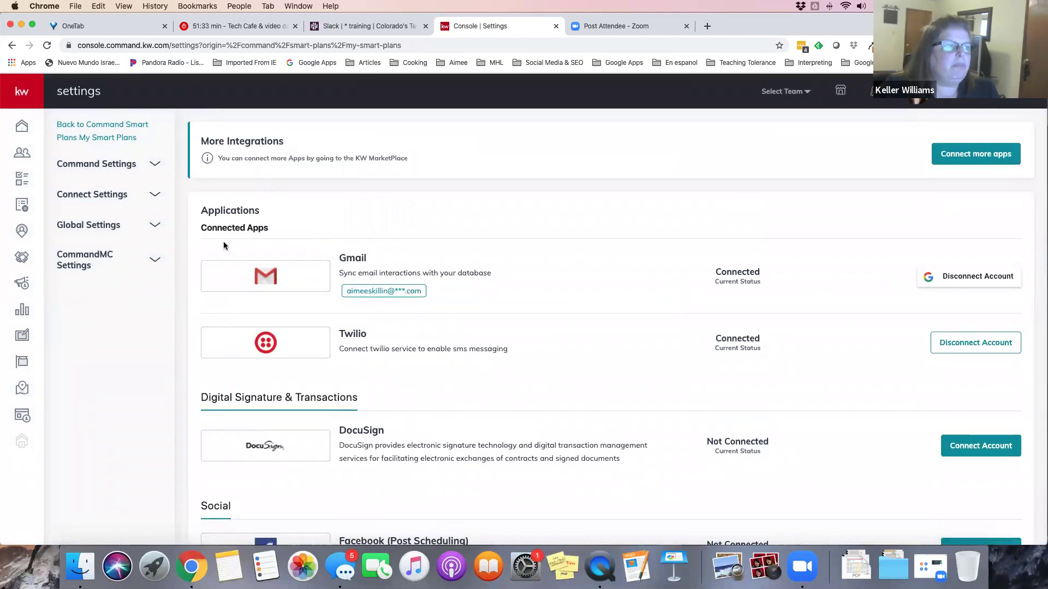
pyautogui.click(116, 130)
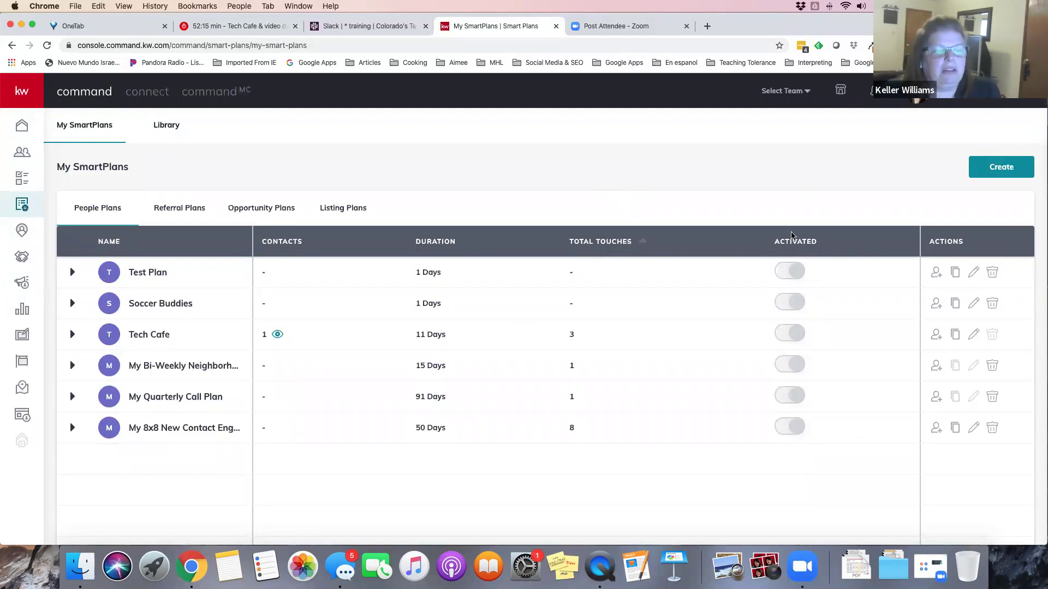
pyautogui.click(990, 172)
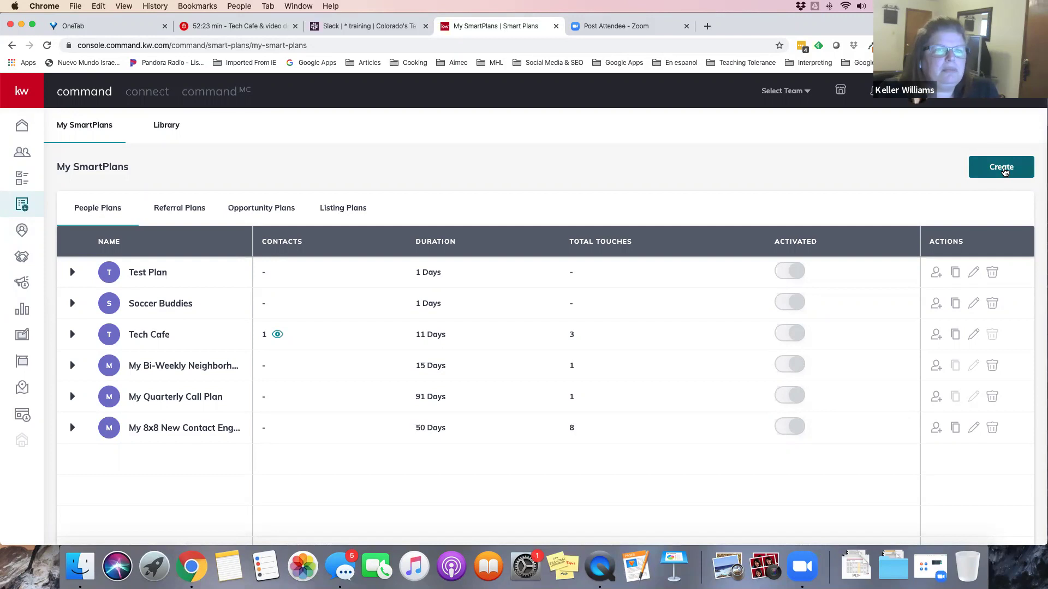
pyautogui.click(1005, 172)
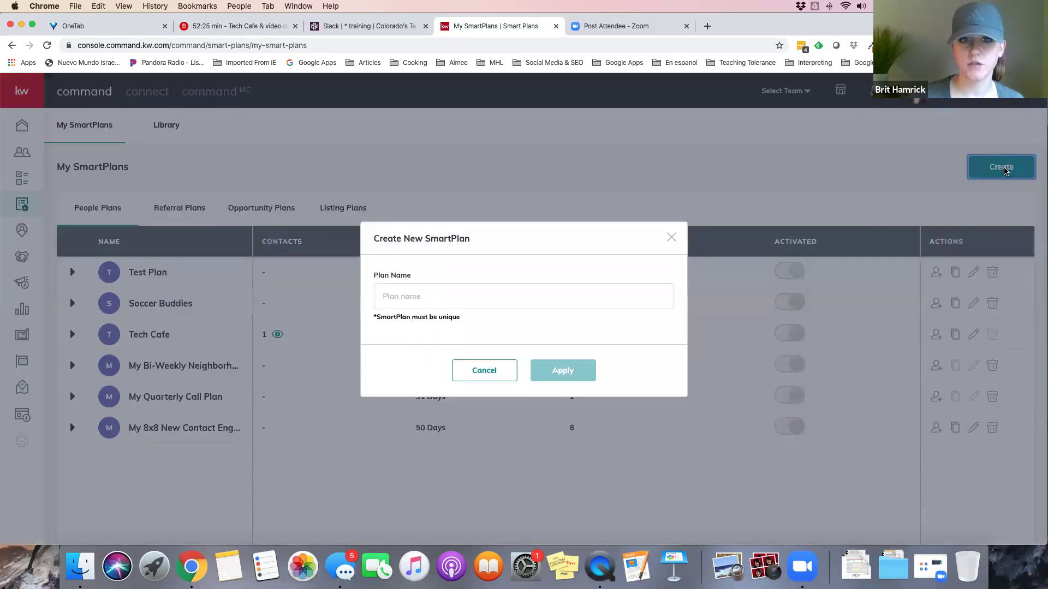
pyautogui.click(478, 371)
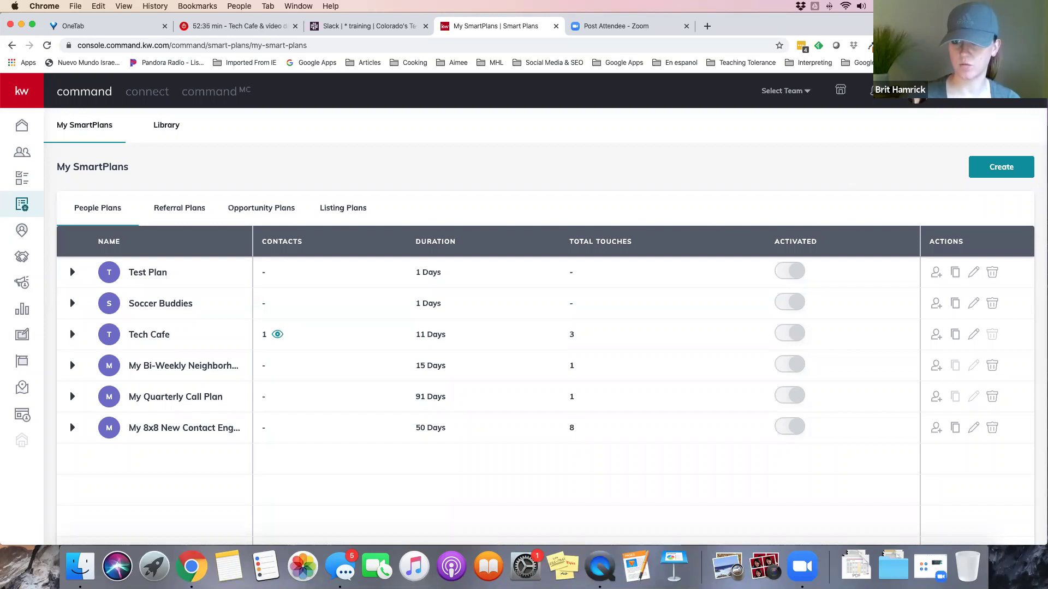
pyautogui.click(993, 90)
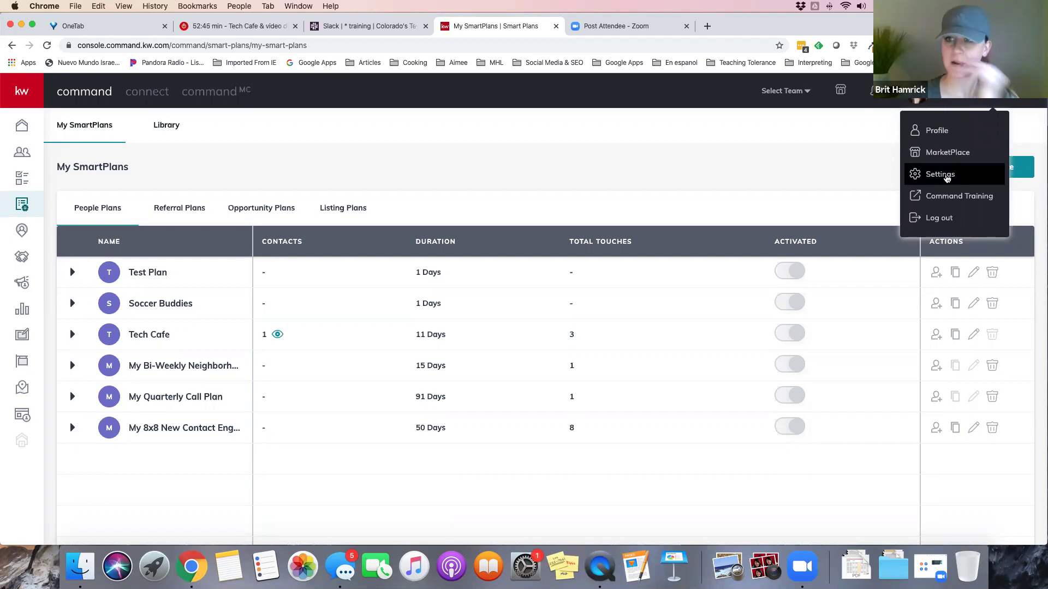
pyautogui.click(807, 169)
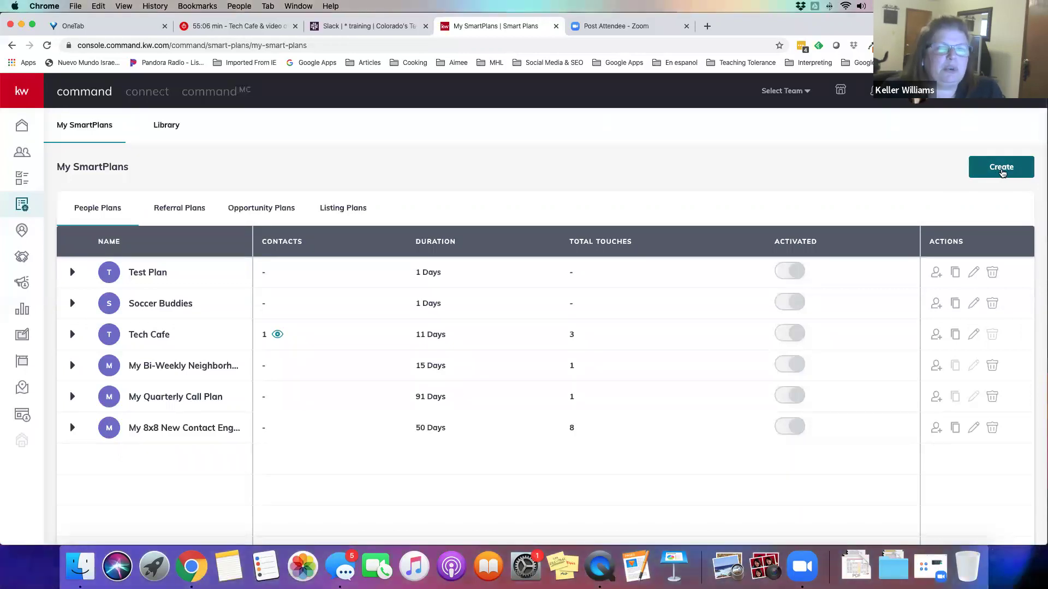
# Start a new SmartPlan with Create on My SmartPlans
pyautogui.click(1001, 172)
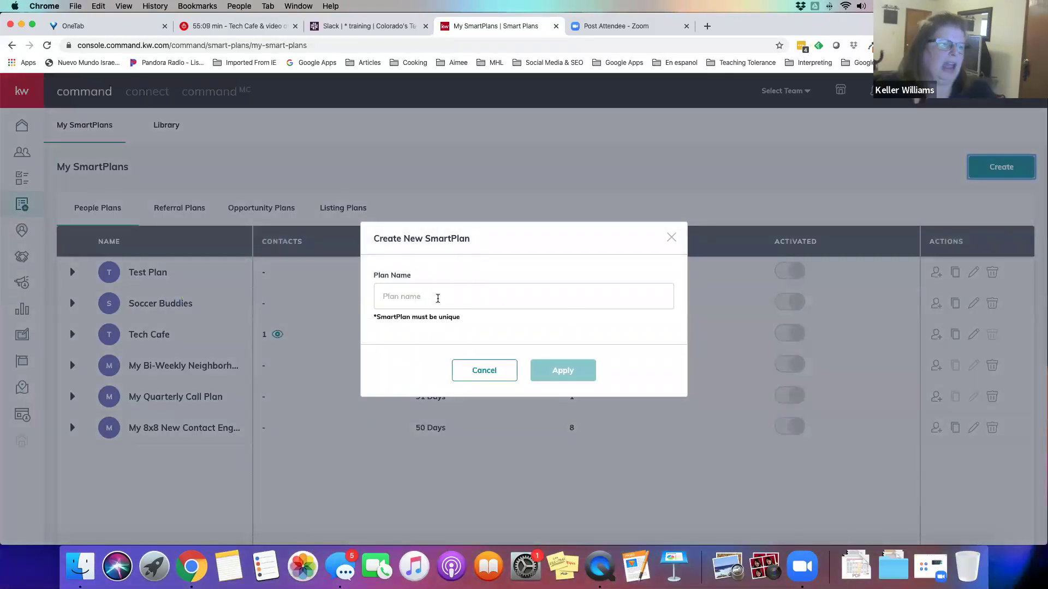
# Name the new plan 'Tech Cafe 2' and add Send Email as step #1
pyautogui.click(438, 299)
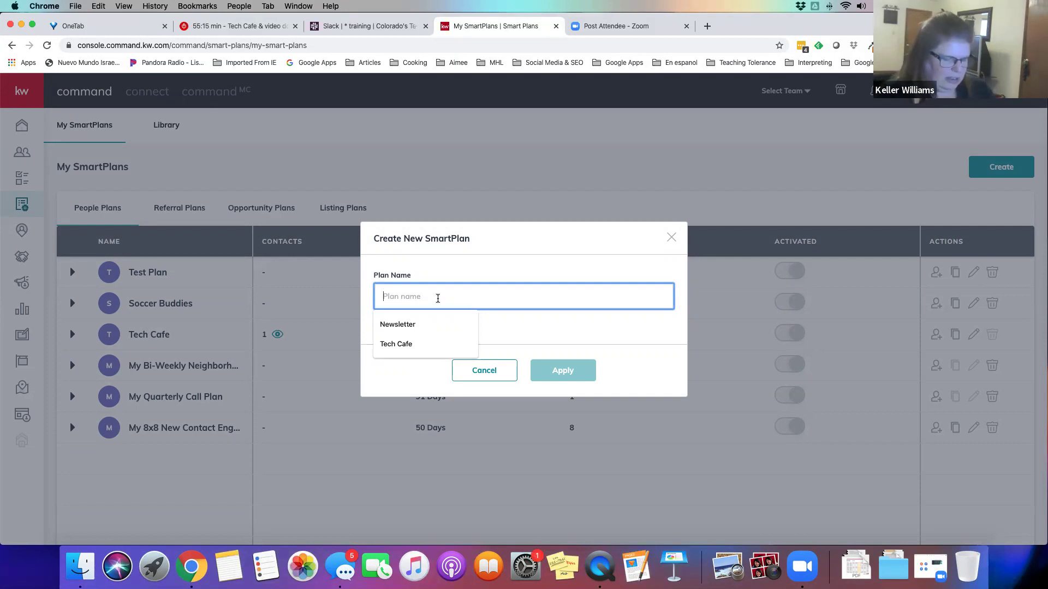
pyautogui.write('Tech Cafe 2')
pyautogui.click(560, 371)
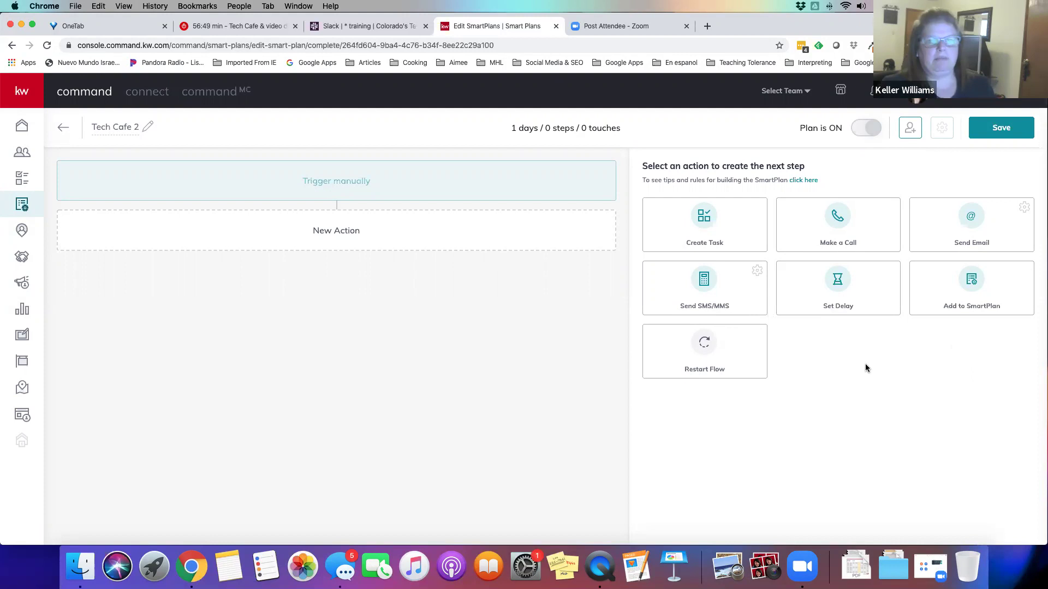
pyautogui.click(972, 223)
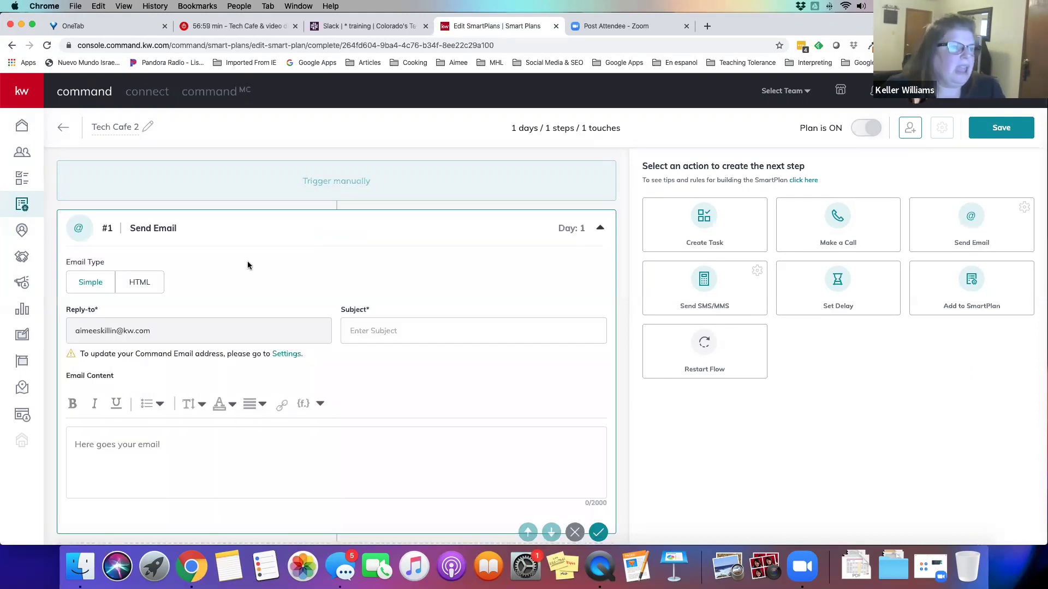
# Enter '123 Main St' as the email step's subject
pyautogui.scroll(-2, 247, 265)
pyautogui.click(377, 281)
pyautogui.write('123 ')
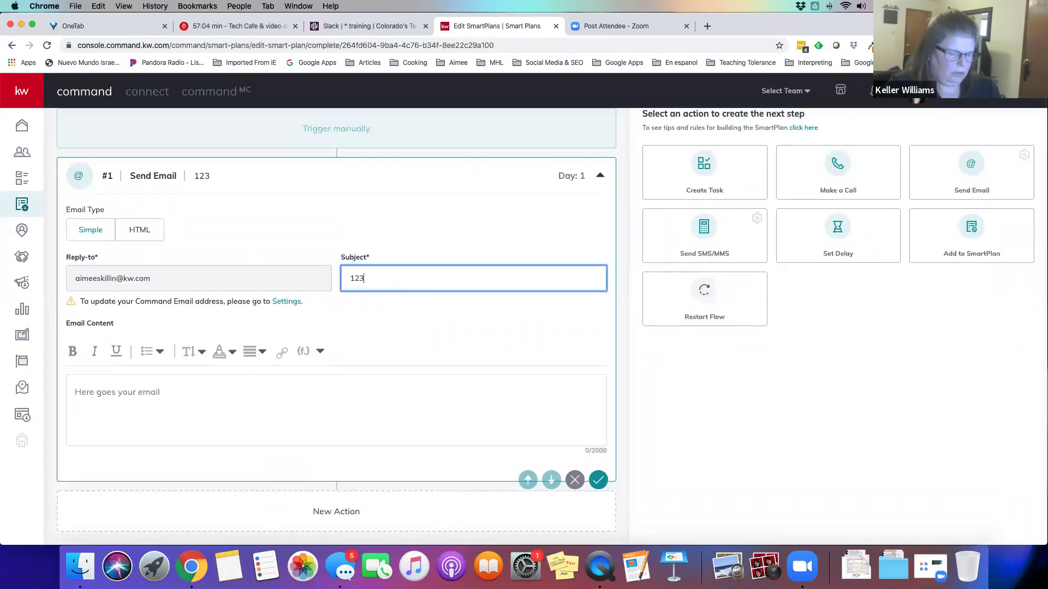
pyautogui.write('Main St')
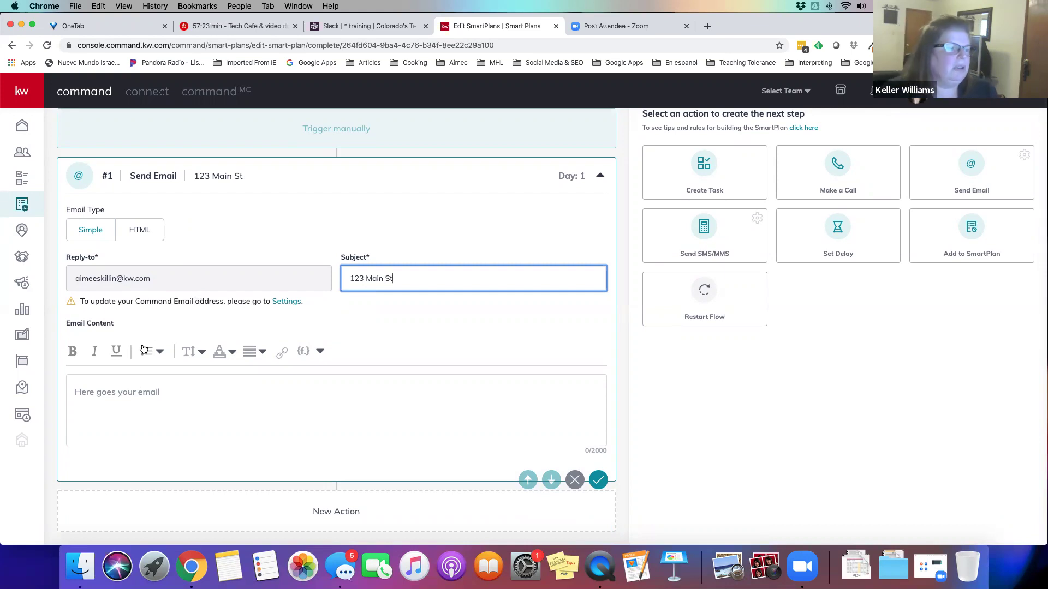
# Begin the email body with 'Hi' and show the merge field list
pyautogui.click(136, 389)
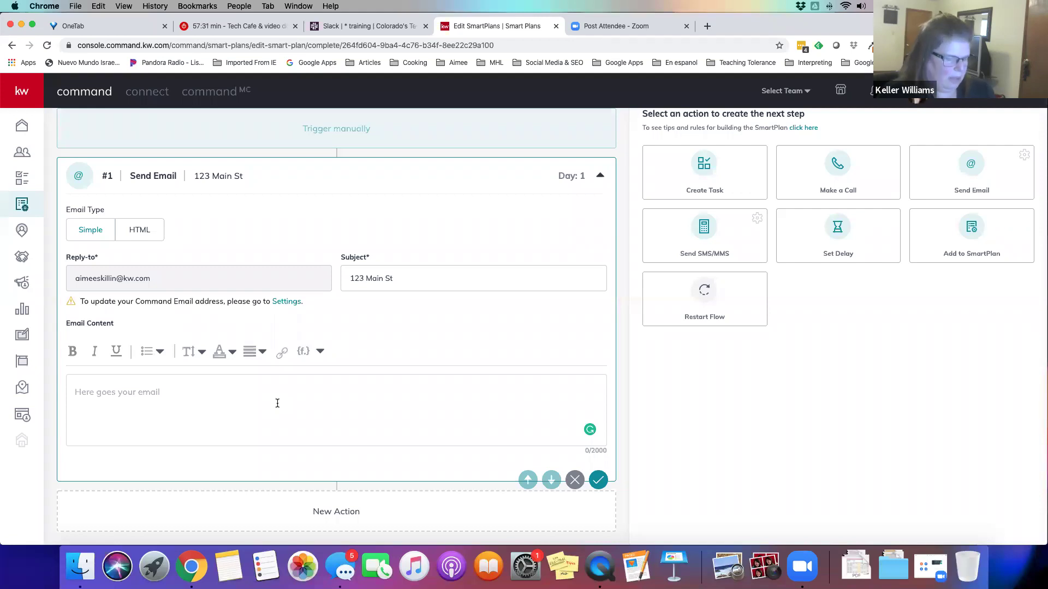
pyautogui.write('Hi')
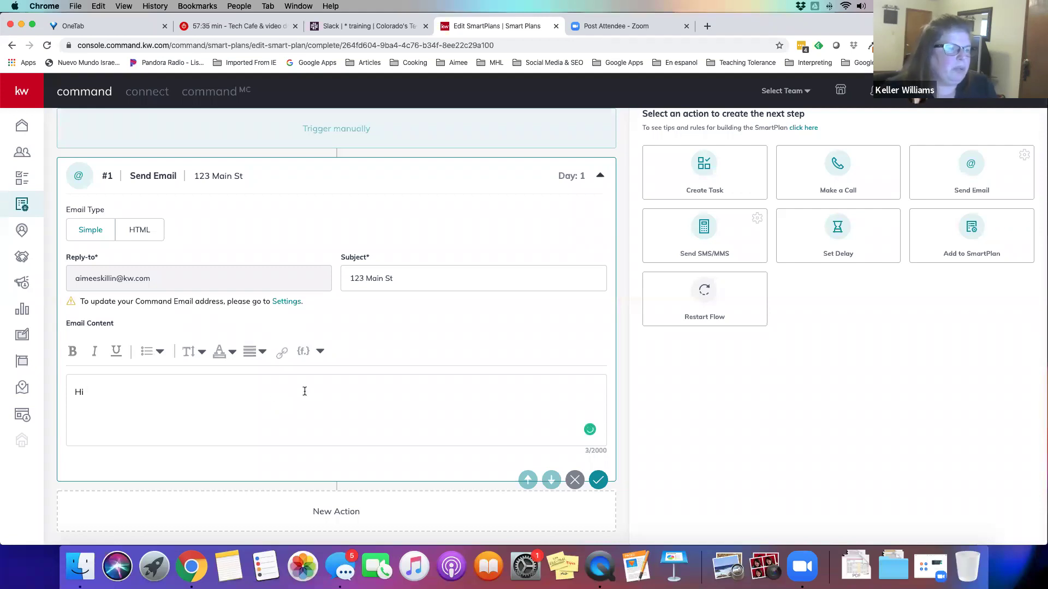
pyautogui.click(321, 352)
pyautogui.click(322, 351)
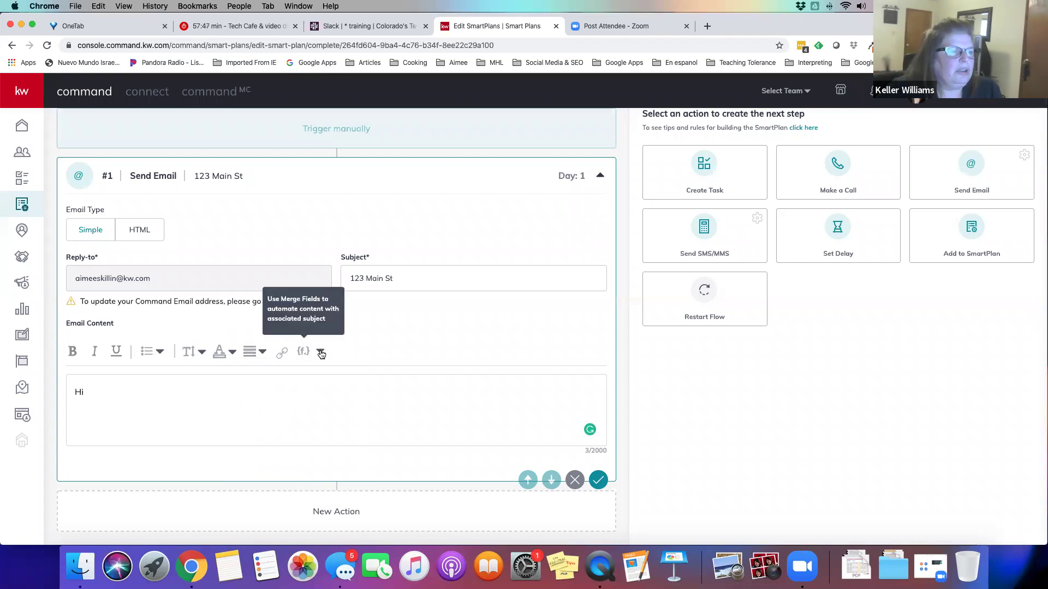
pyautogui.click(321, 353)
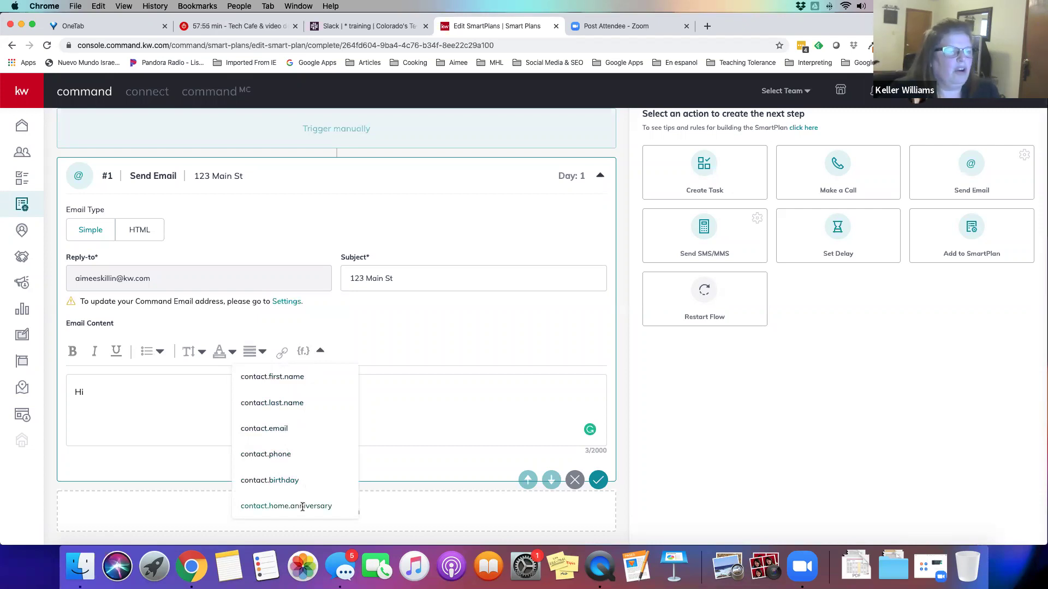
# Insert the contact.first.name field after Hi, then add '! Thank you for coming.....'
pyautogui.scroll(1, 304, 505)
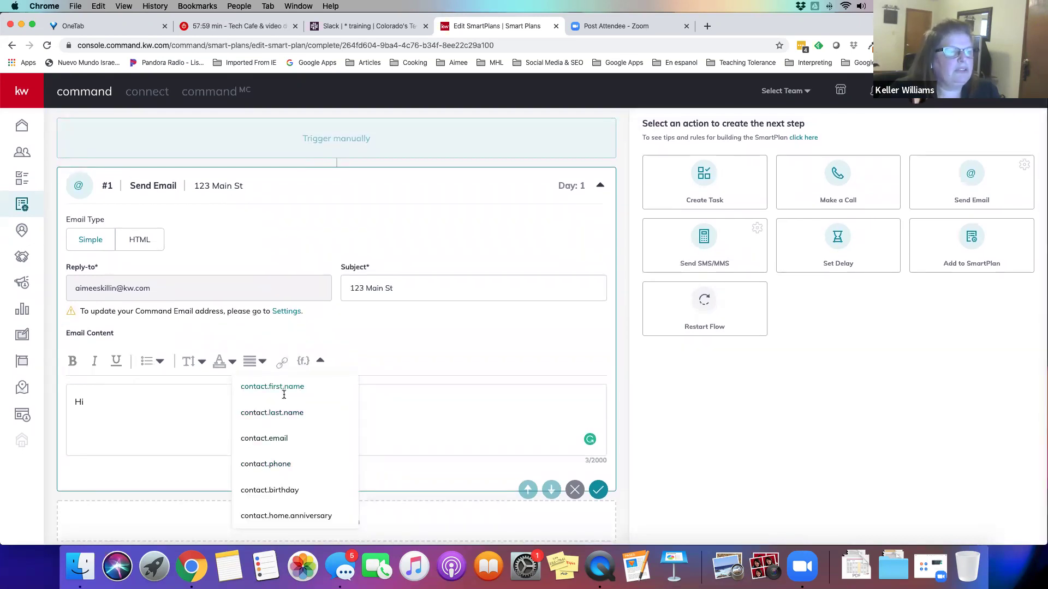
pyautogui.click(283, 389)
pyautogui.write('! ')
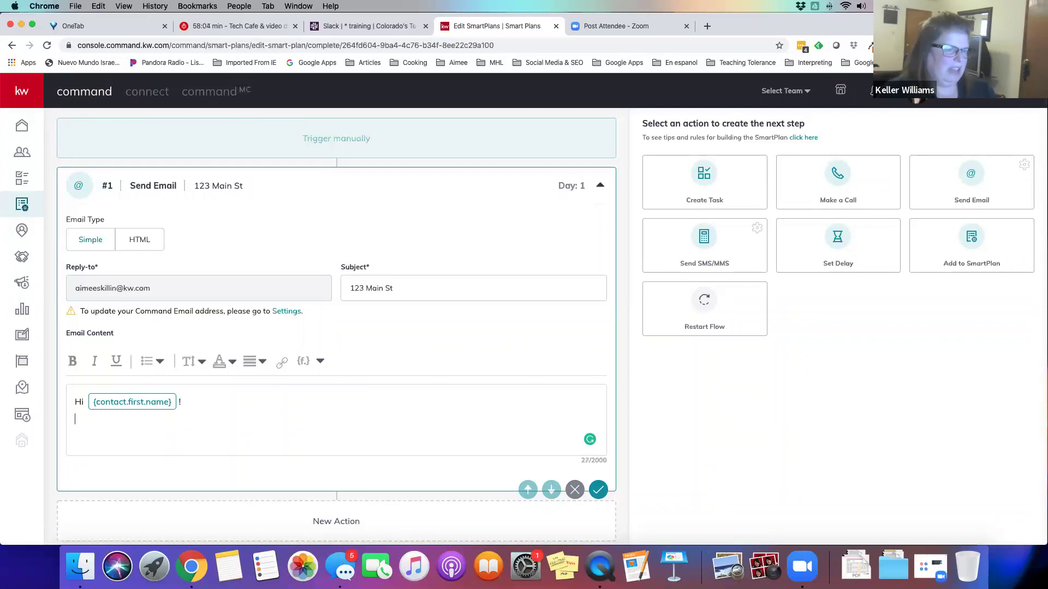
pyautogui.write('Thank you for coming')
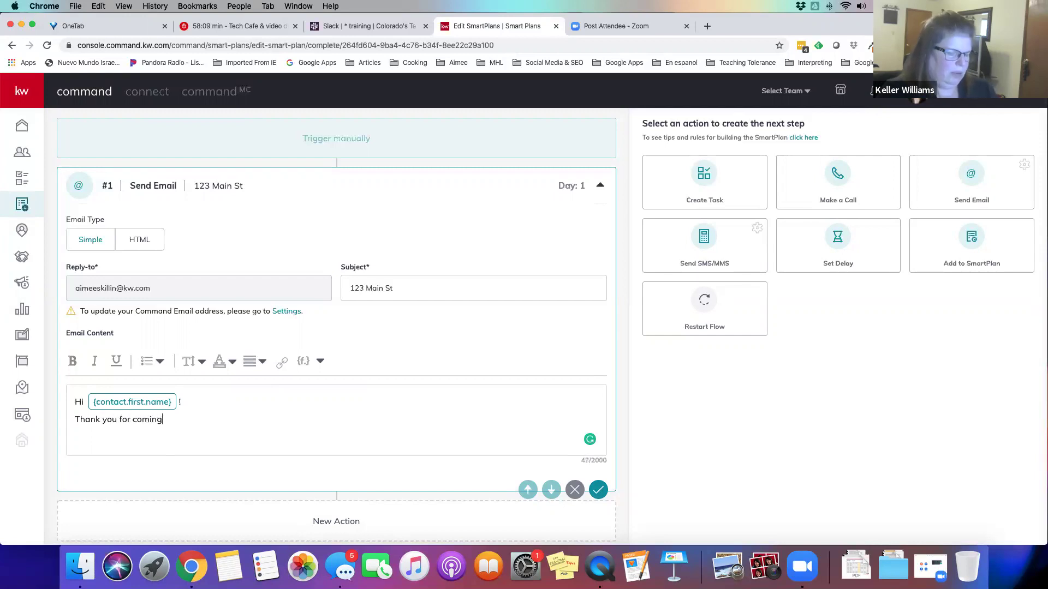
pyautogui.write('......')
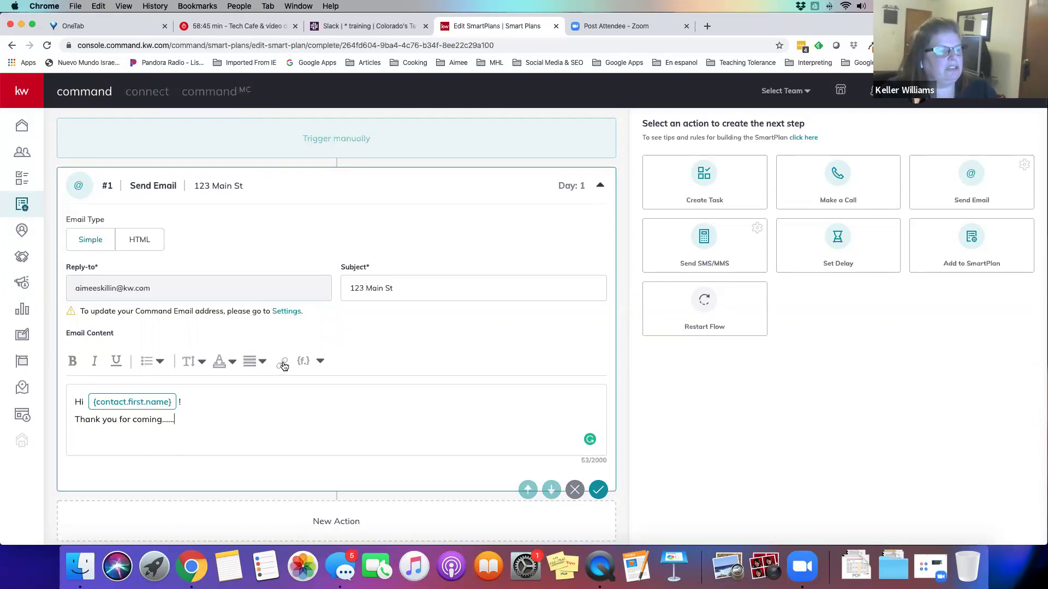
pyautogui.press('Return')
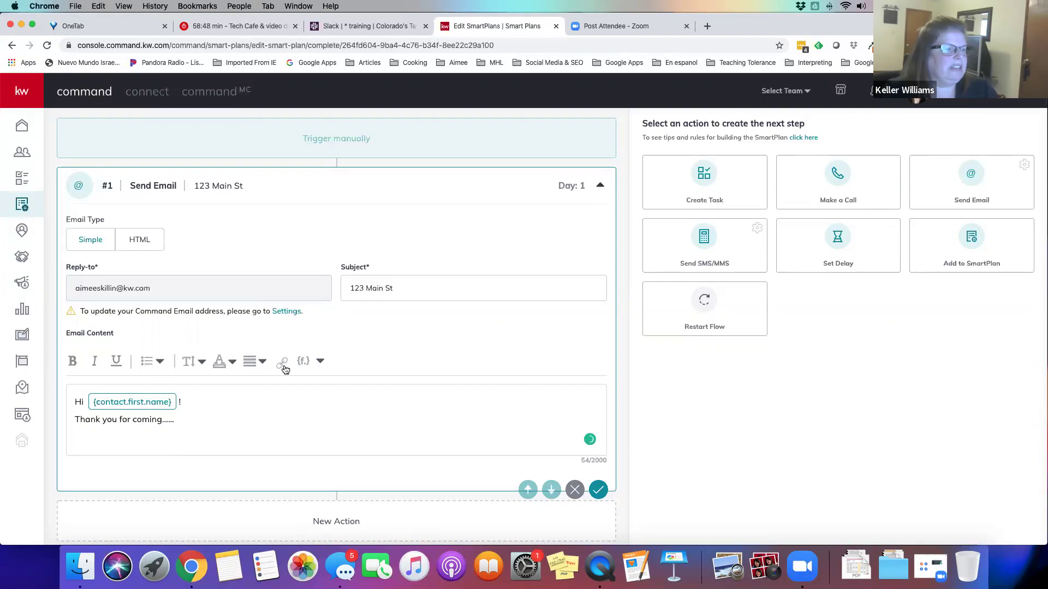
pyautogui.click(281, 365)
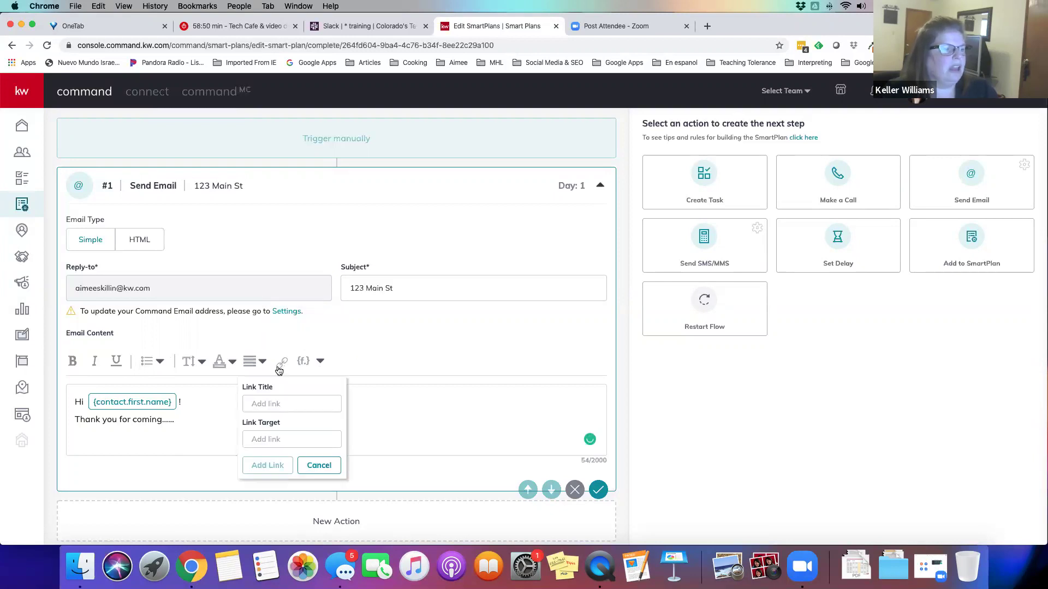
pyautogui.click(276, 402)
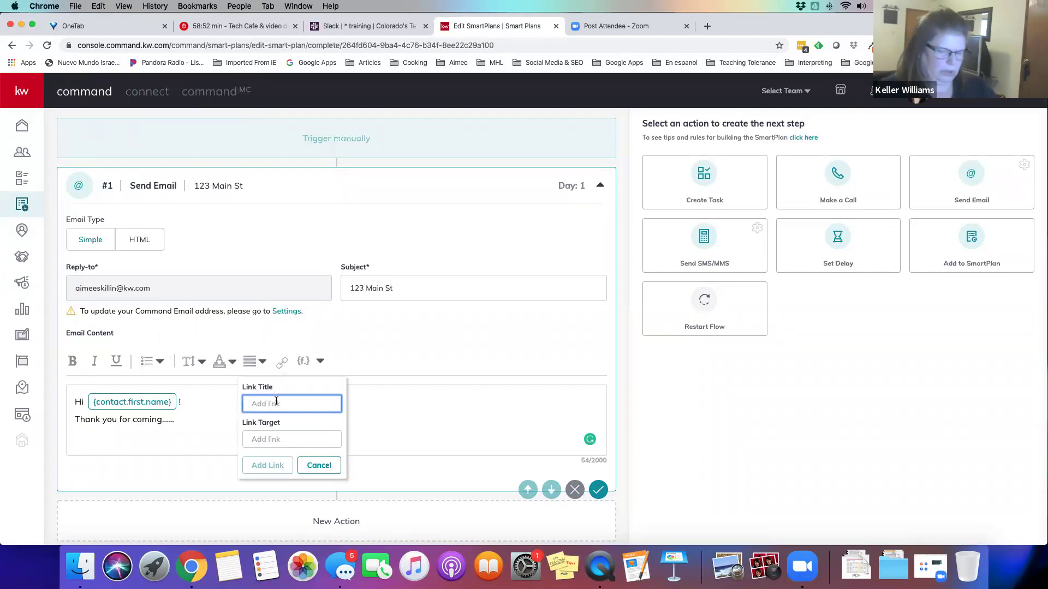
pyautogui.write('123 Main St')
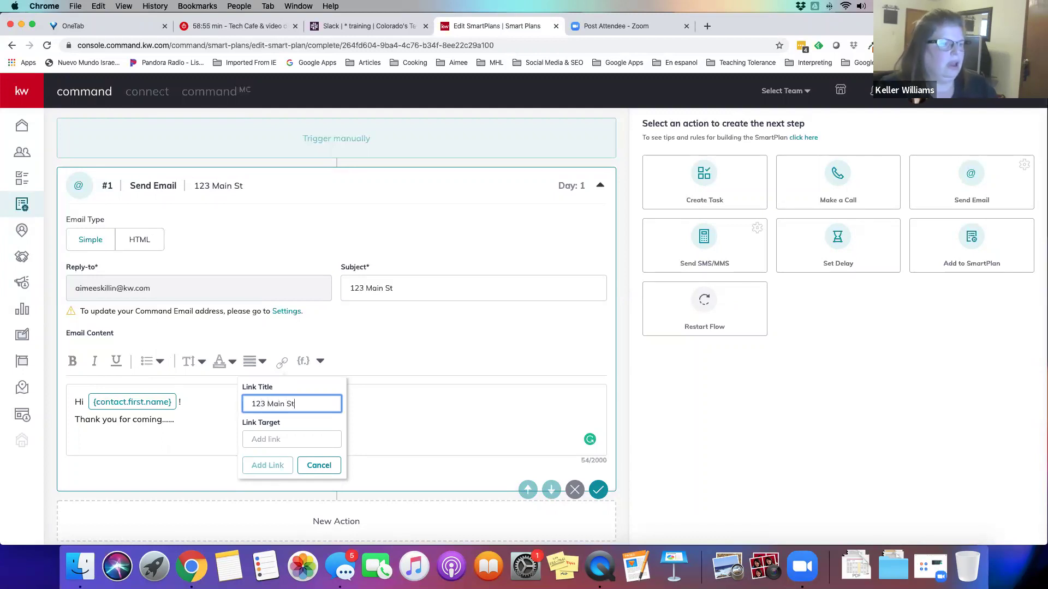
pyautogui.click(273, 438)
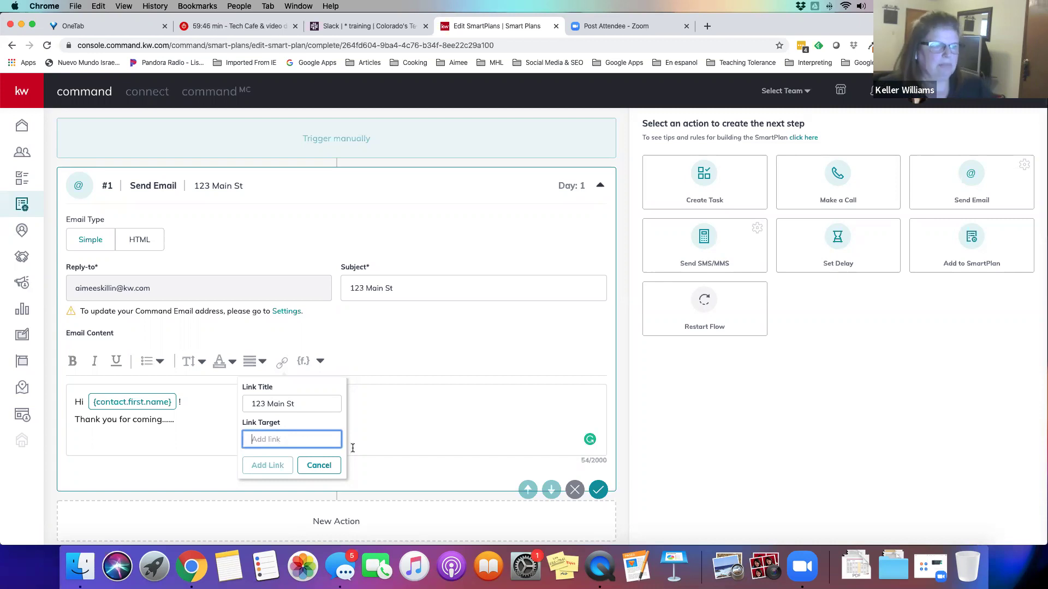
pyautogui.click(319, 465)
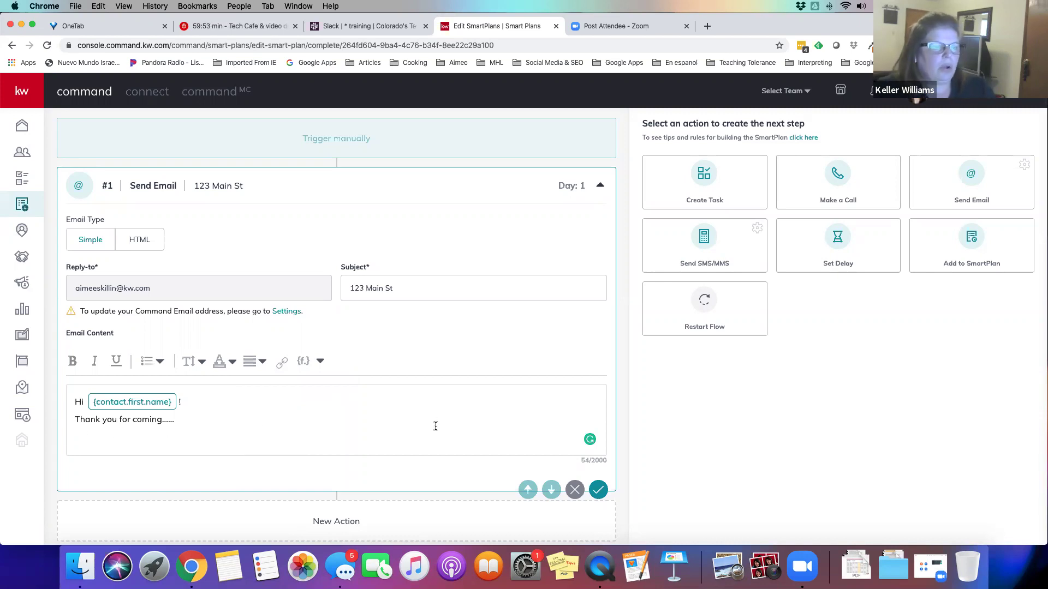
pyautogui.scroll(-1, 436, 426)
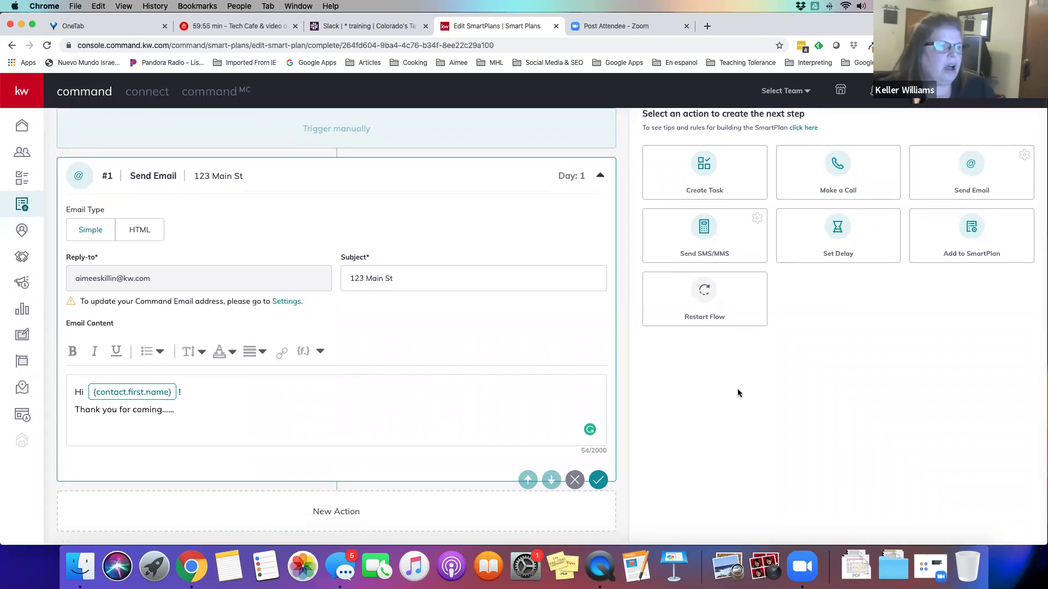
# Add a #2 Set Delay step of 2 days and save the email step and plan
pyautogui.click(839, 235)
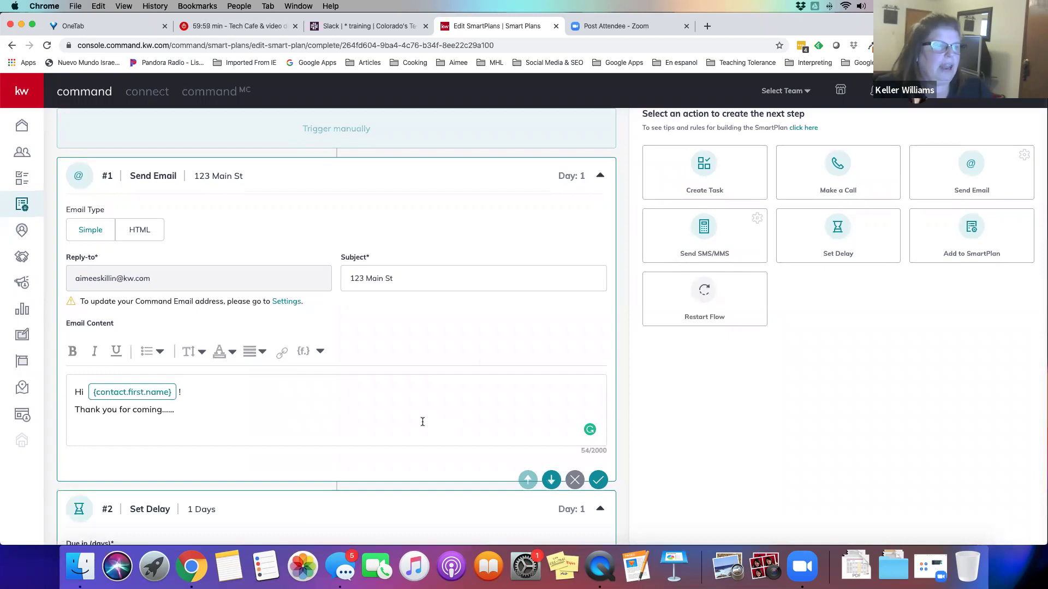
pyautogui.scroll(-5, 422, 421)
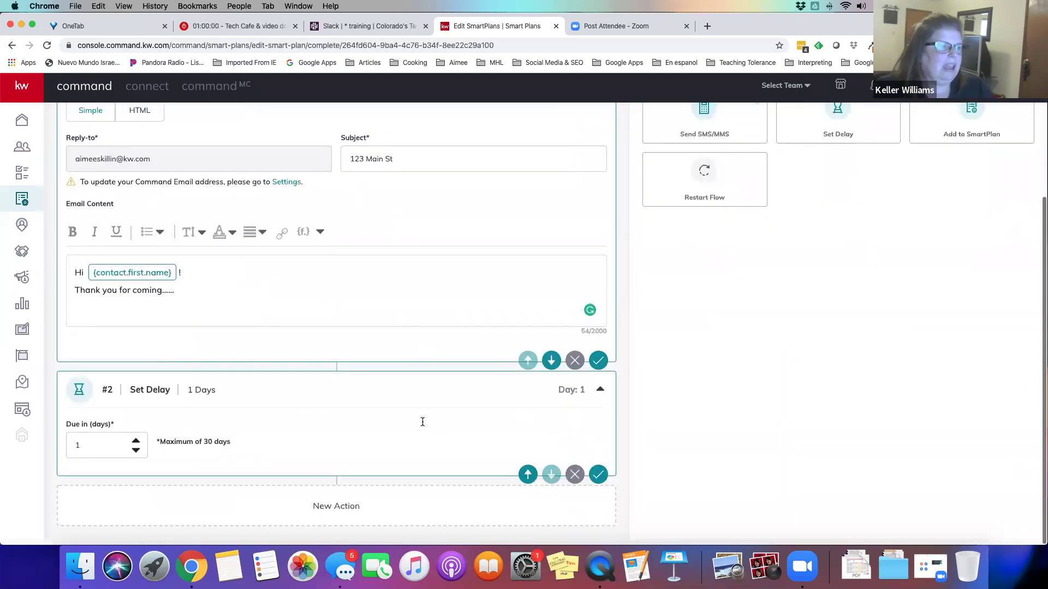
pyautogui.doubleClick(74, 449)
pyautogui.write('2')
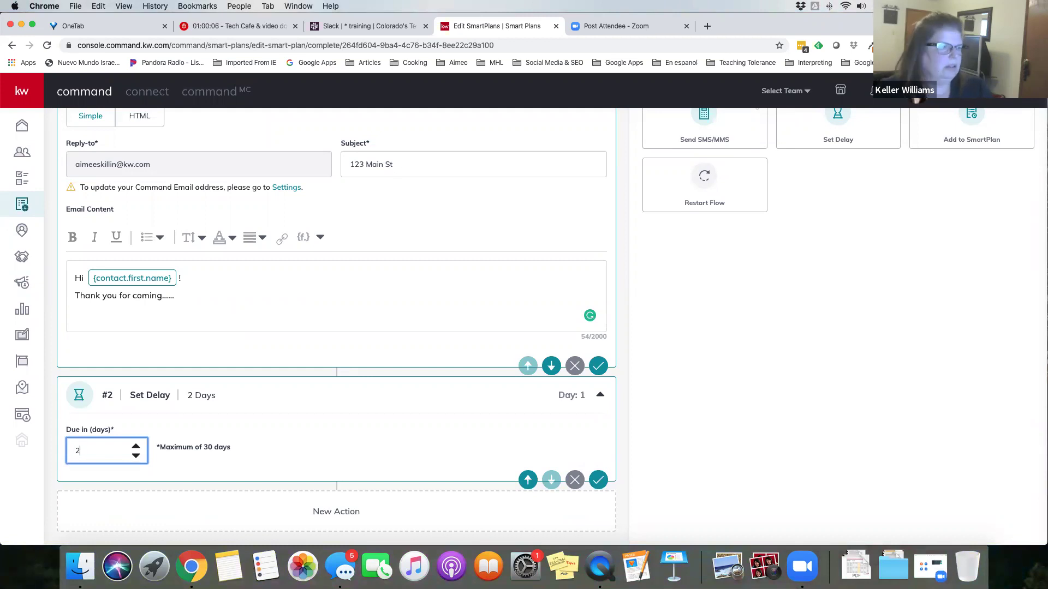
pyautogui.click(598, 480)
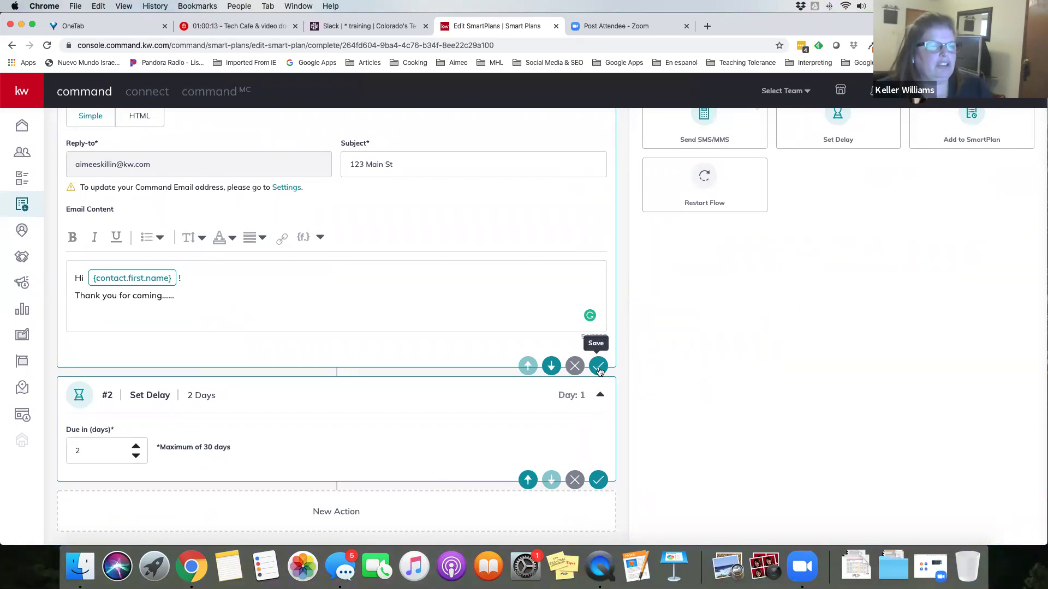
pyautogui.click(598, 367)
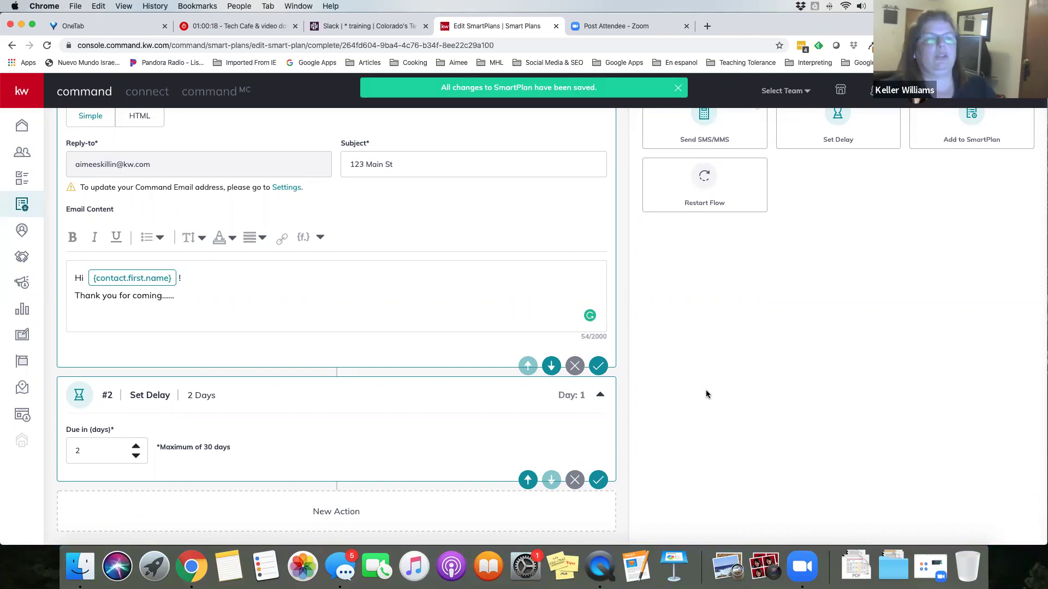
pyautogui.scroll(1, 804, 308)
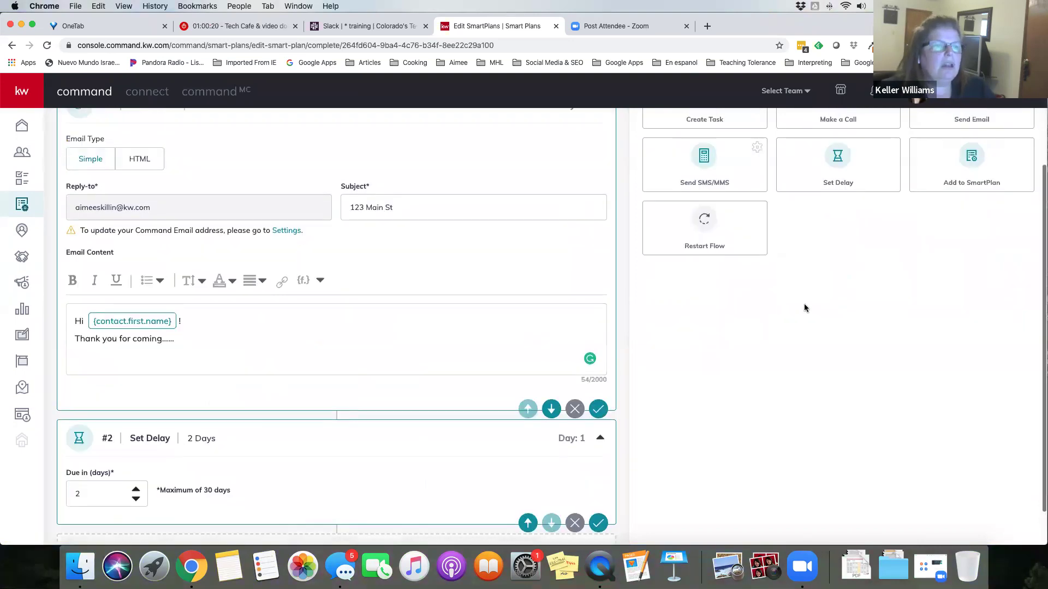
pyautogui.scroll(-1, 299, 403)
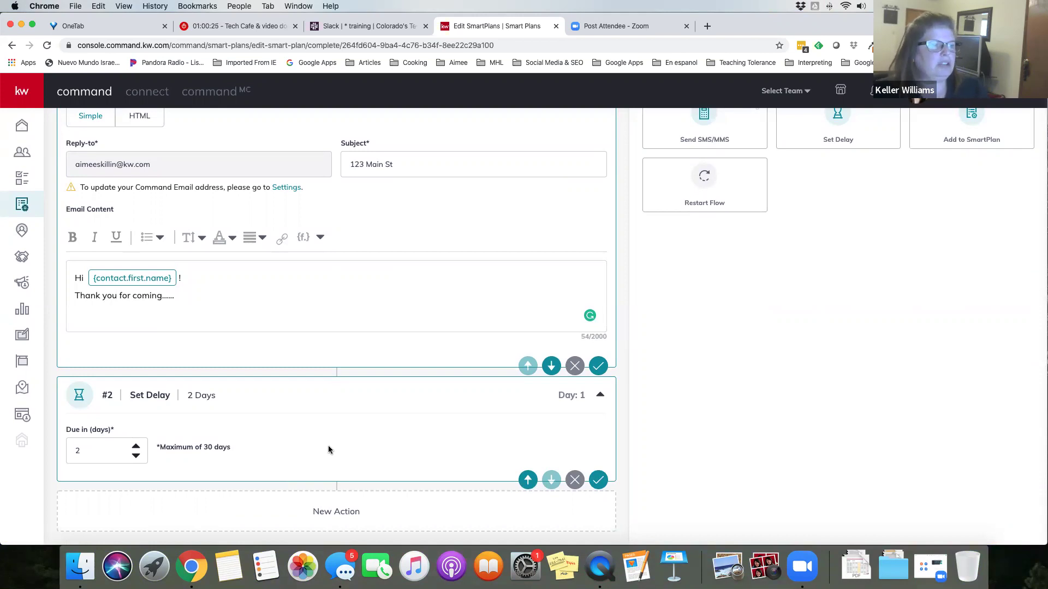
# Highlight the Day 3 timing of the new #3 Send SMS/MMS step
pyautogui.scroll(3, 897, 288)
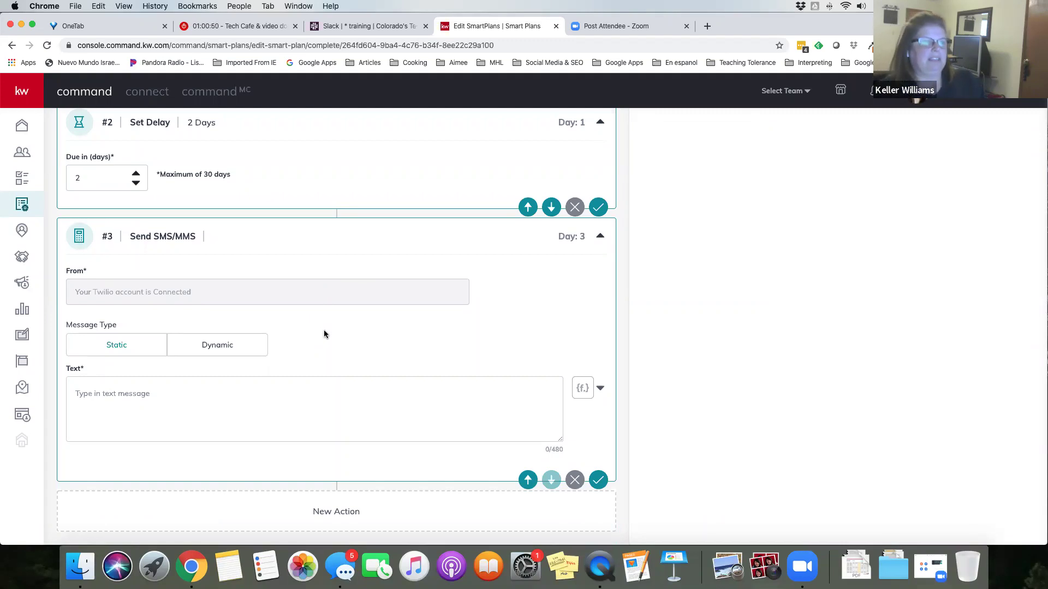
pyautogui.moveTo(558, 236); pyautogui.dragTo(583, 237)
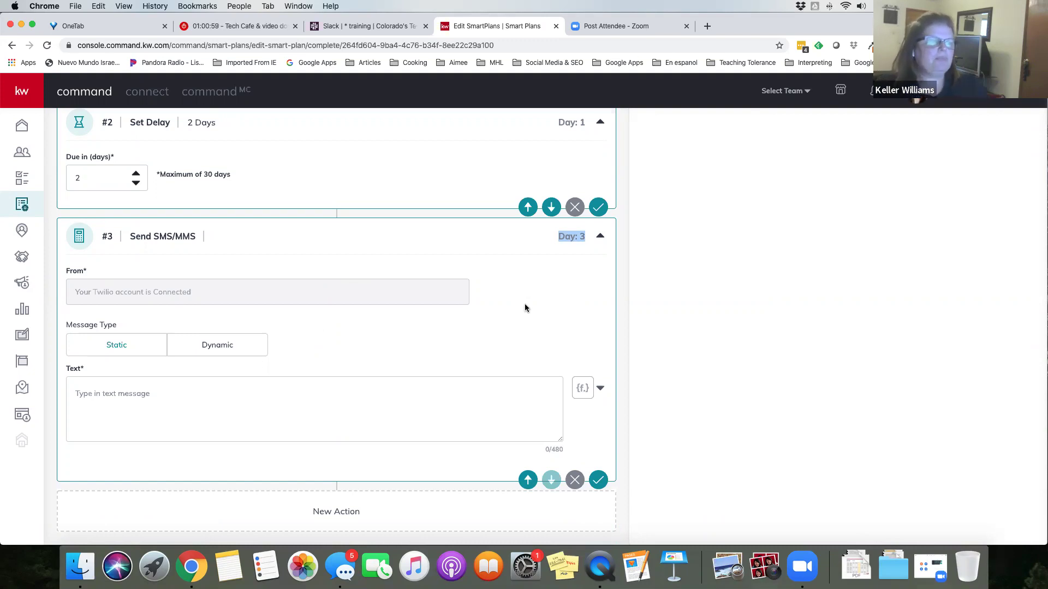
pyautogui.click(539, 255)
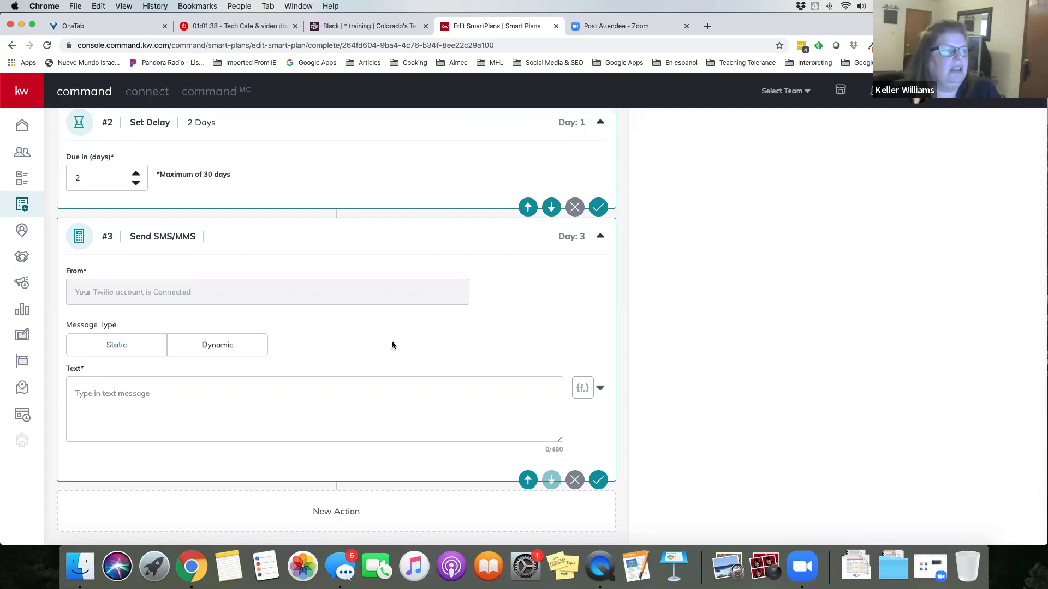
# Type 'Just following up from the open house....' as the text message
pyautogui.click(114, 402)
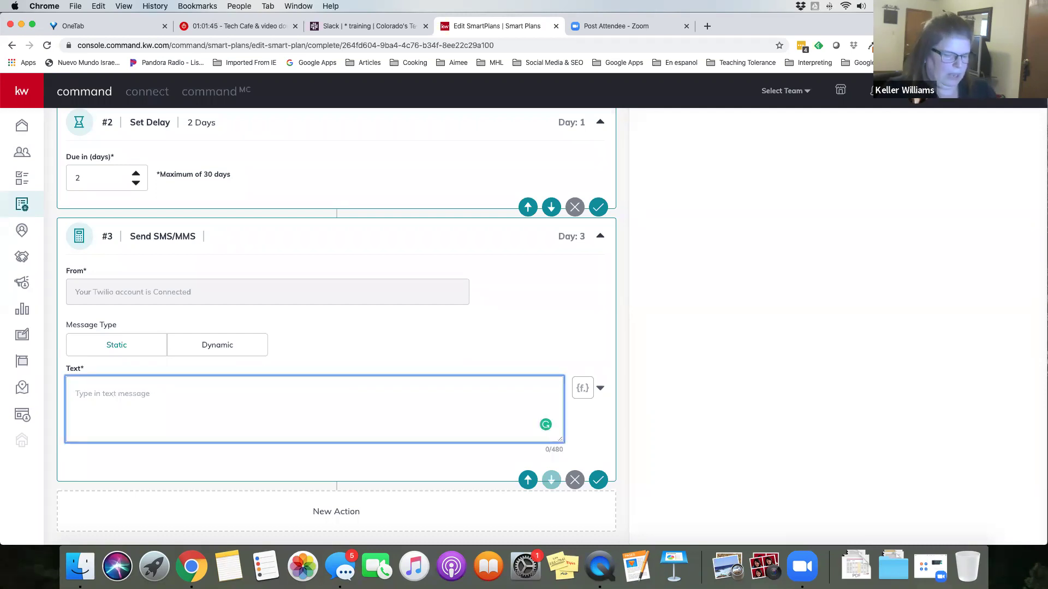
pyautogui.write('Just ')
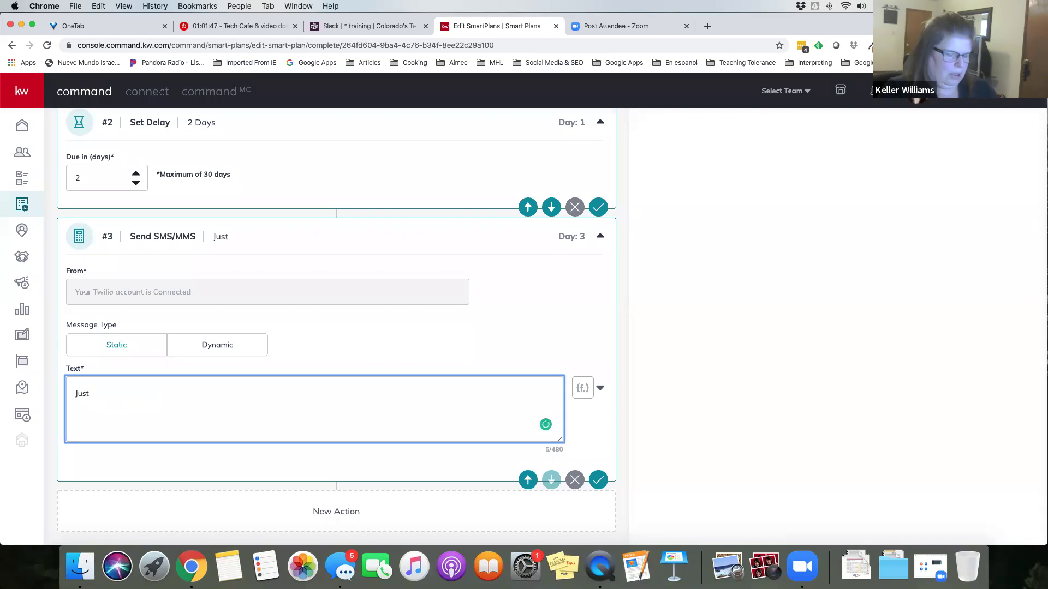
pyautogui.write('following up')
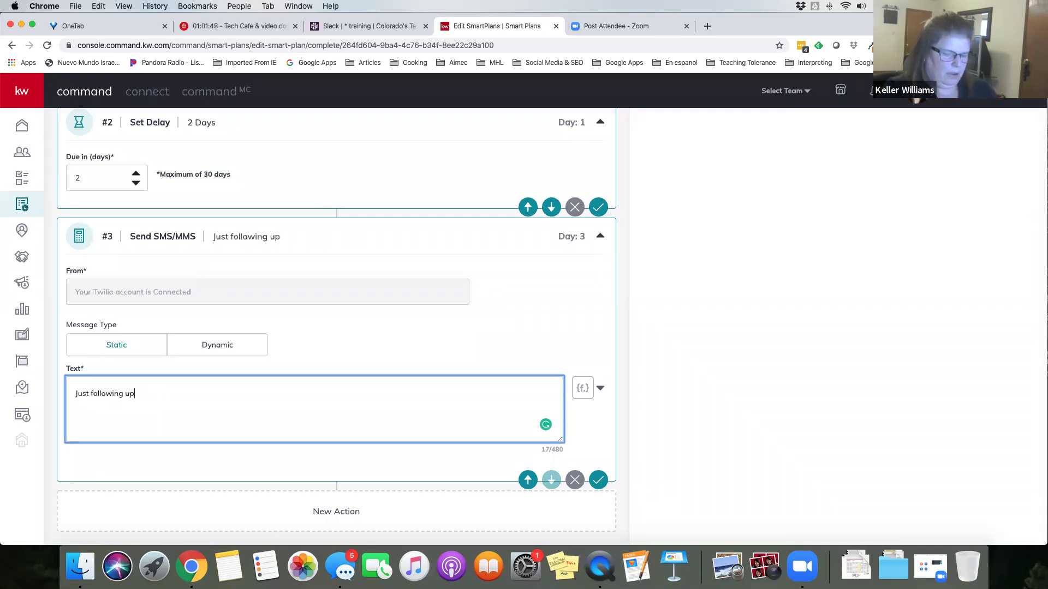
pyautogui.write(' from our')
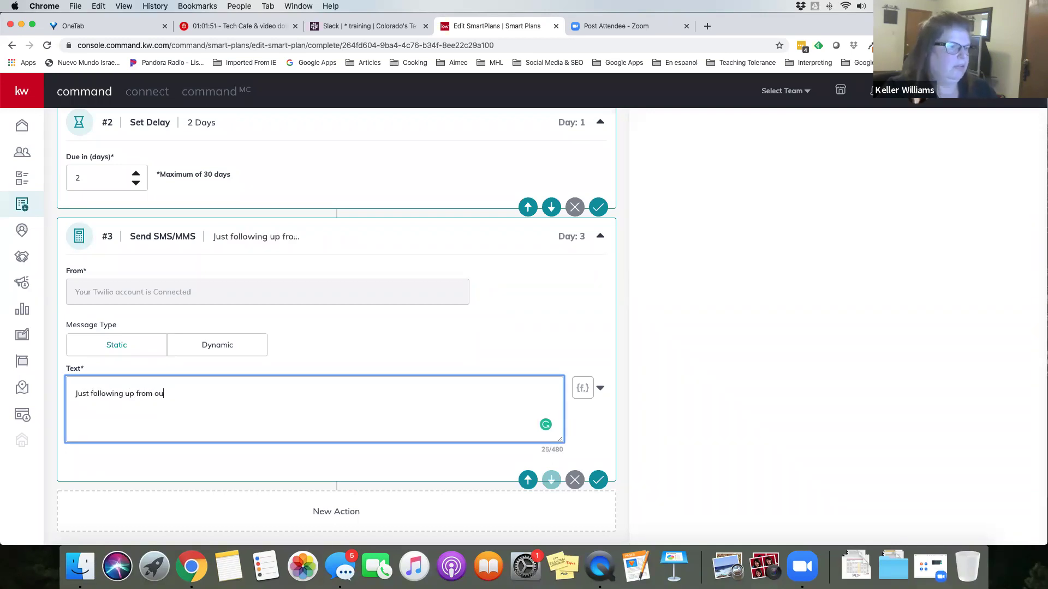
pyautogui.press('BackSpace')
pyautogui.press('BackSpace')
pyautogui.press('BackSpace')
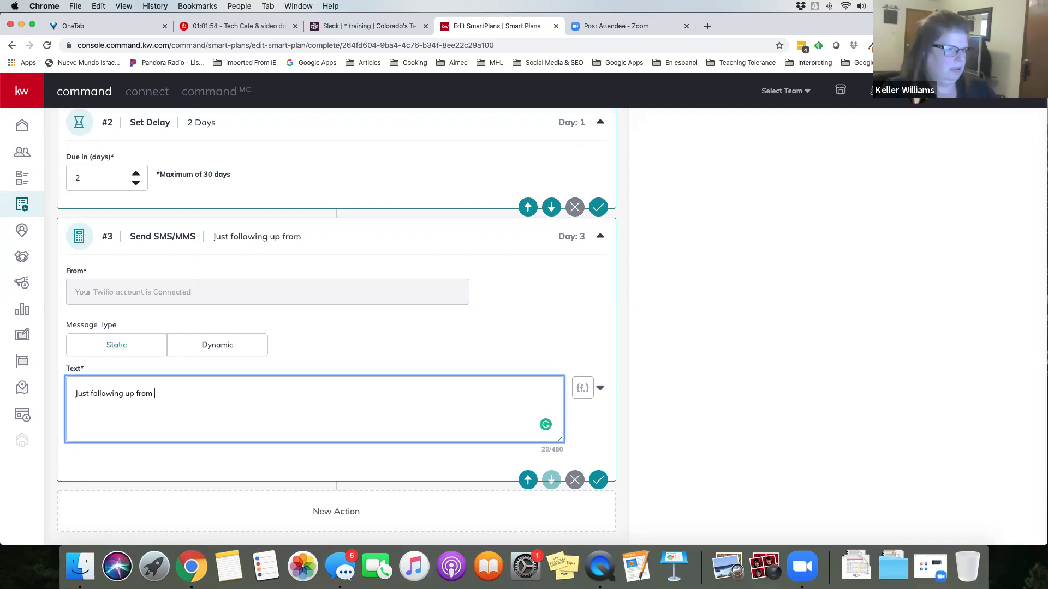
pyautogui.write('the ope')
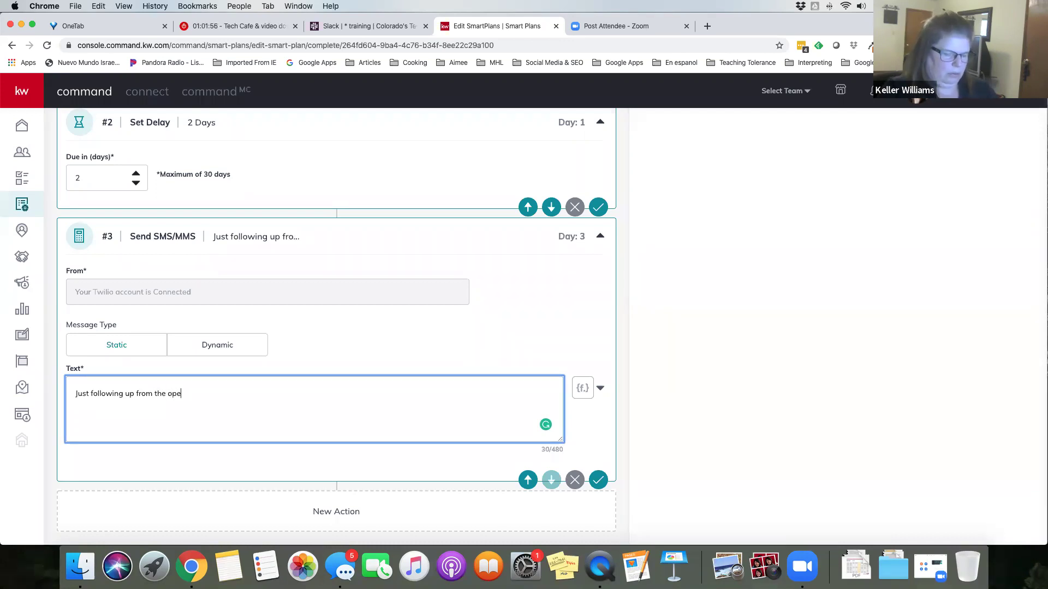
pyautogui.write('n house....')
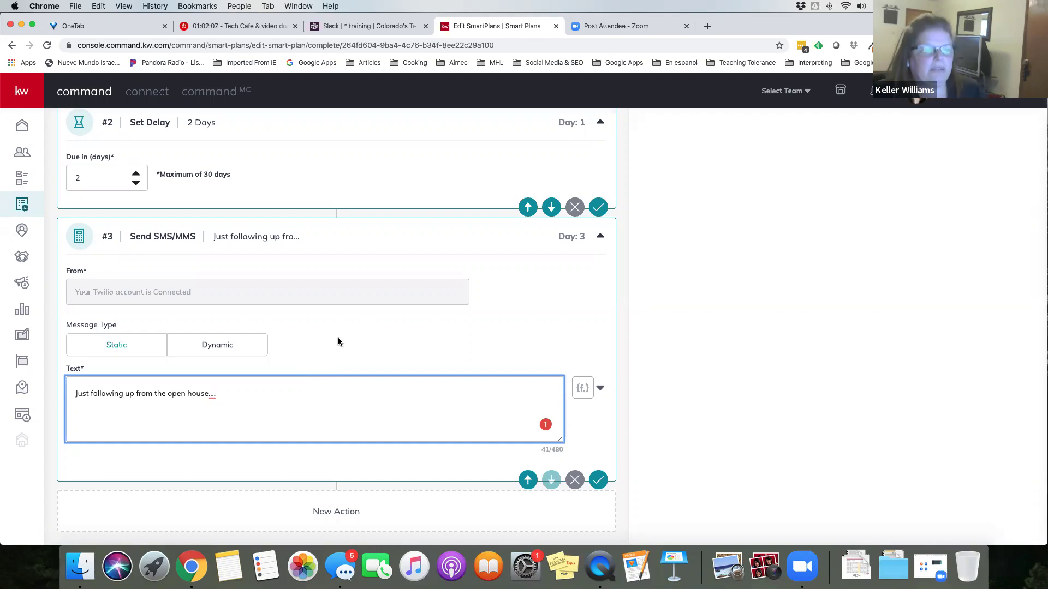
# Append the contact.first.name merge field and save the text-message step
pyautogui.click(590, 393)
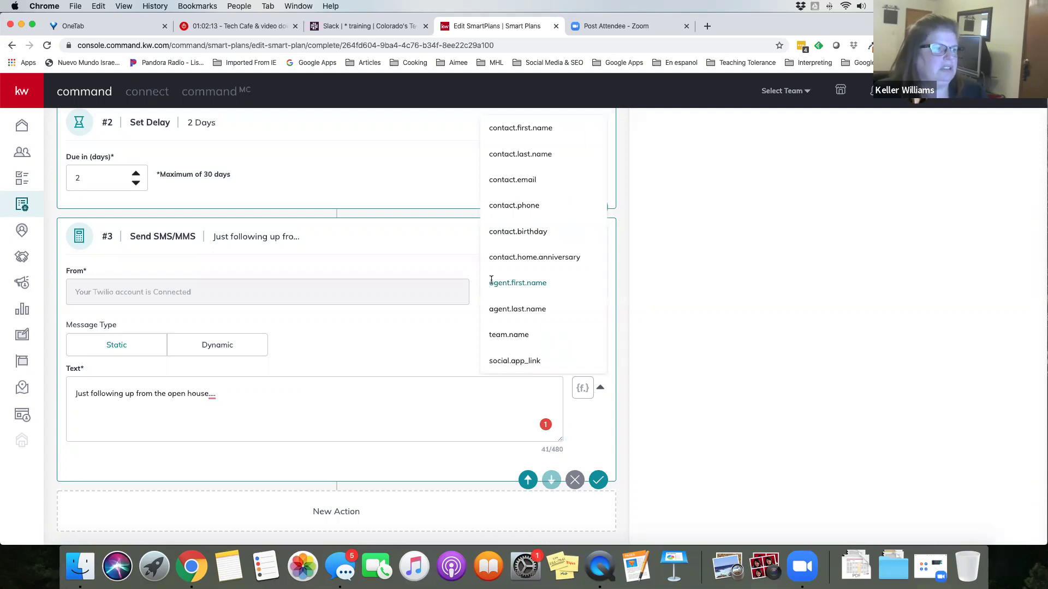
pyautogui.click(519, 128)
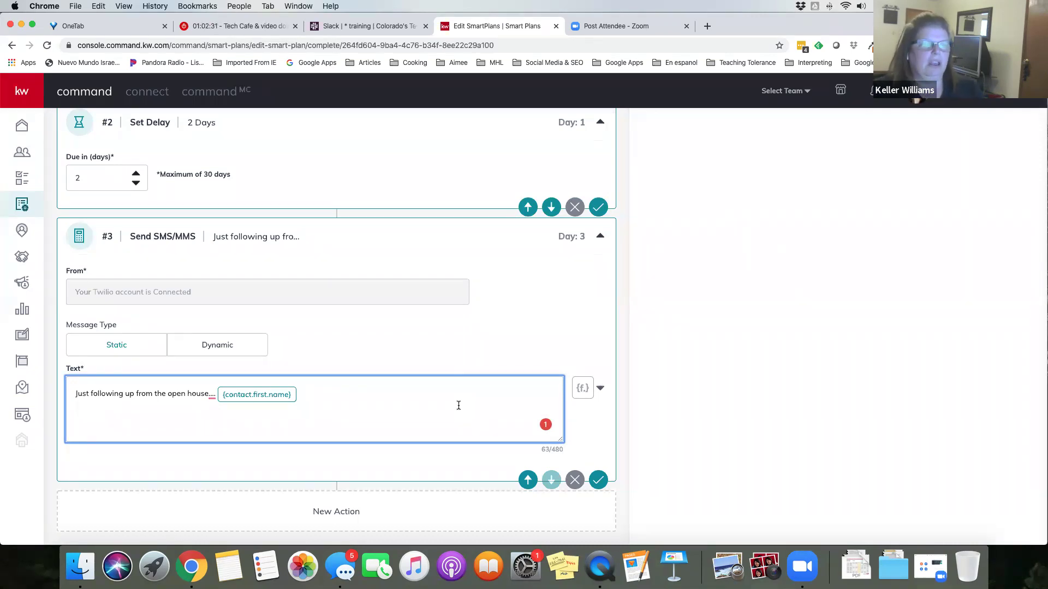
pyautogui.click(591, 425)
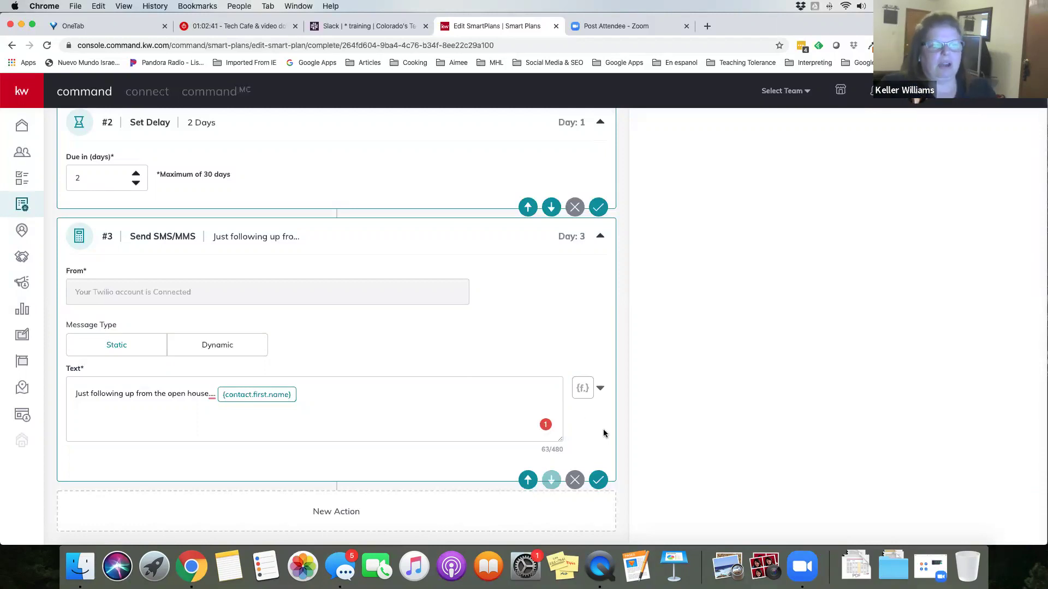
pyautogui.click(599, 480)
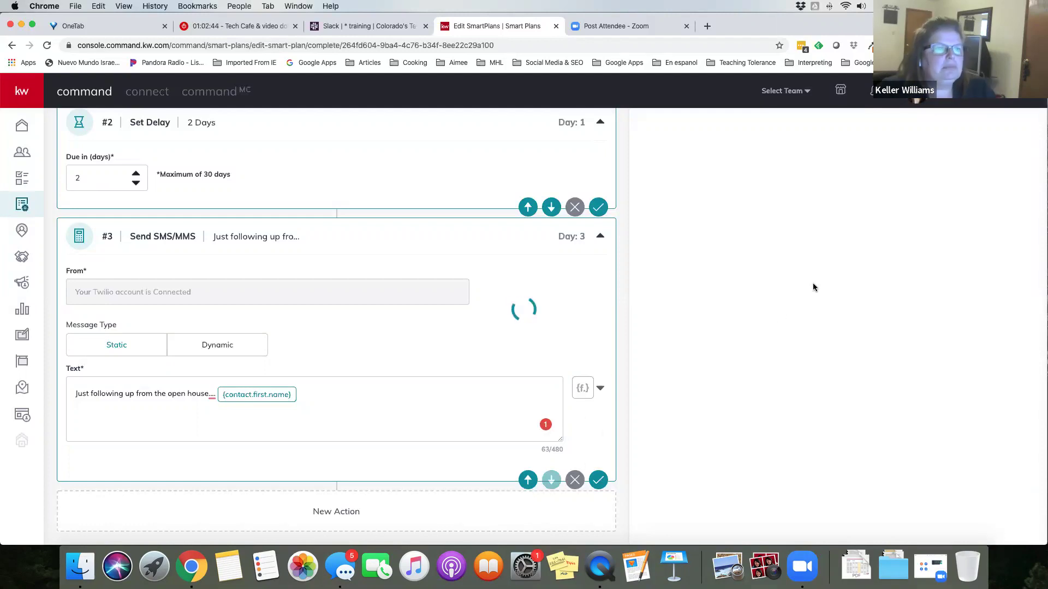
# Add a #4 Set Delay step lasting 2 days and save it
pyautogui.scroll(6, 813, 287)
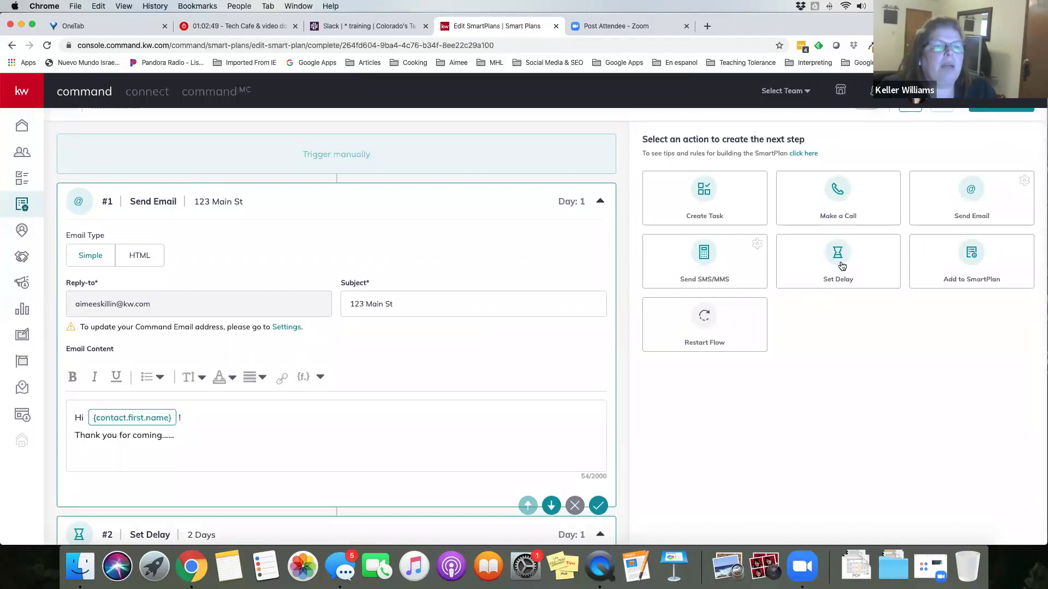
pyautogui.click(842, 266)
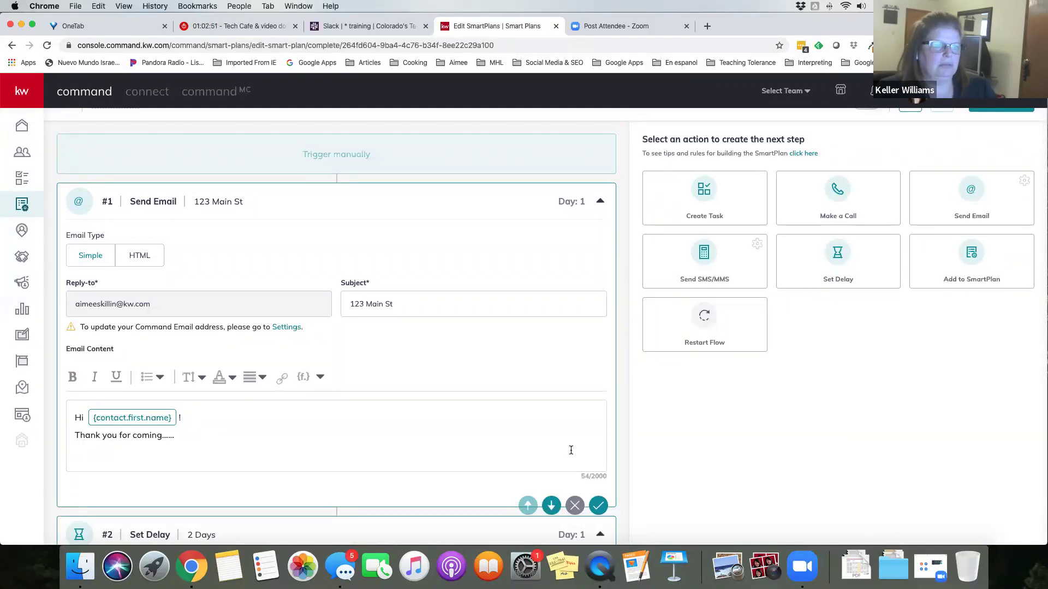
pyautogui.scroll(1, 571, 451)
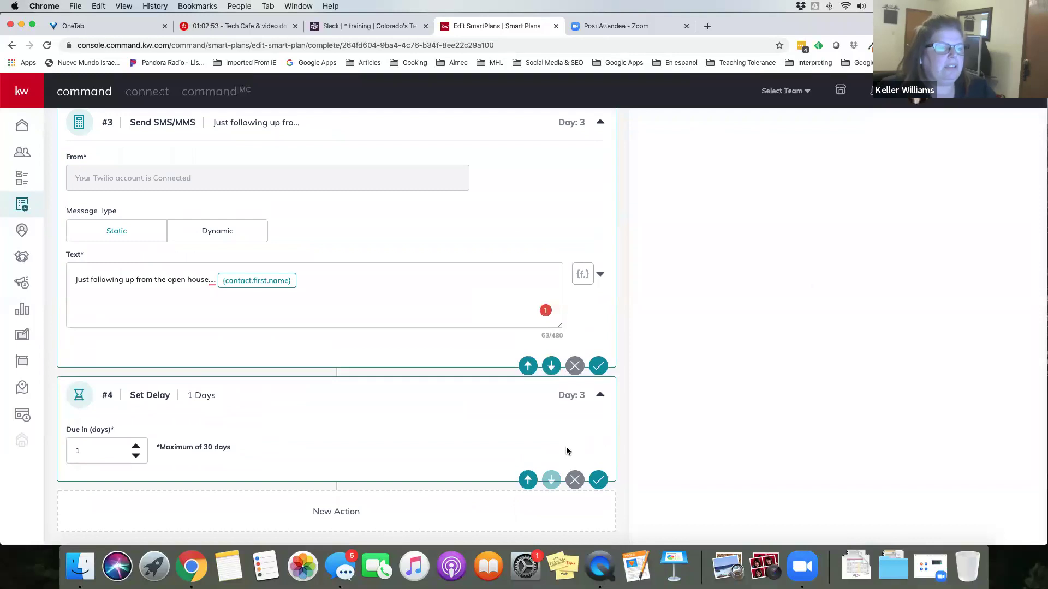
pyautogui.scroll(10, 557, 441)
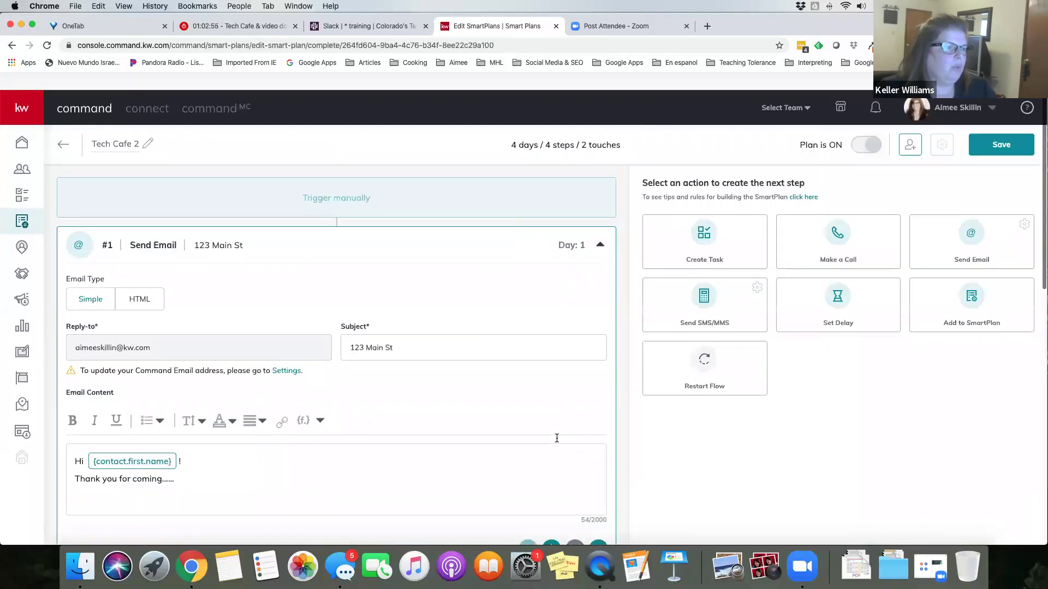
pyautogui.scroll(-10, 557, 441)
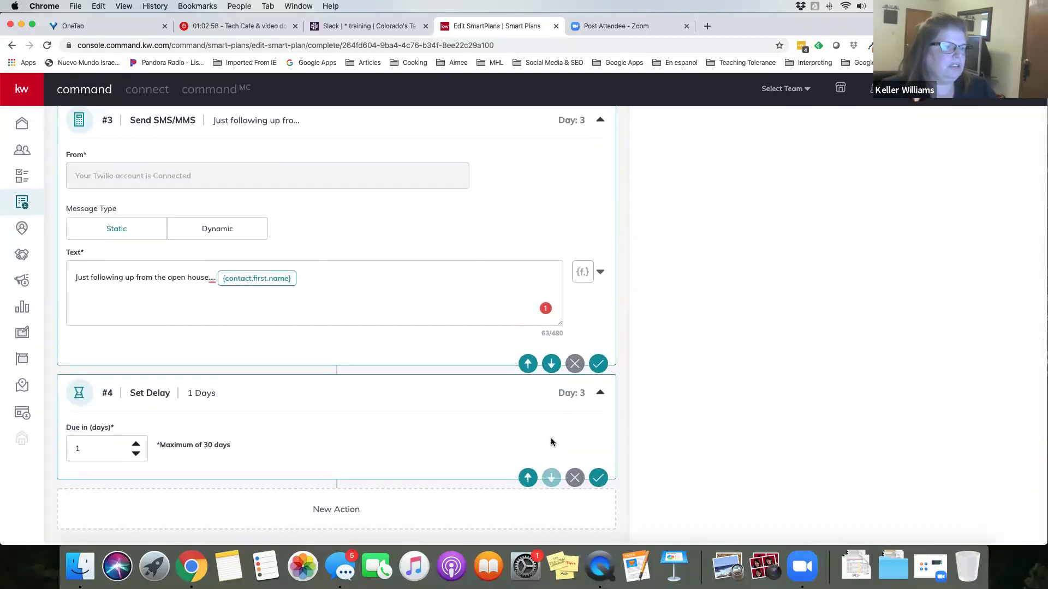
pyautogui.doubleClick(83, 450)
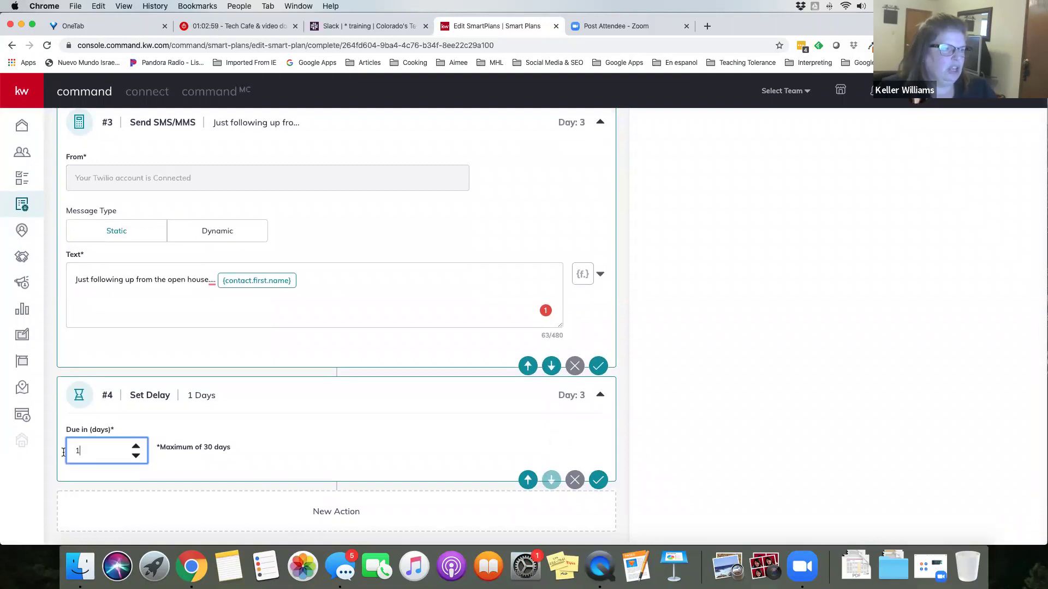
pyautogui.write('2')
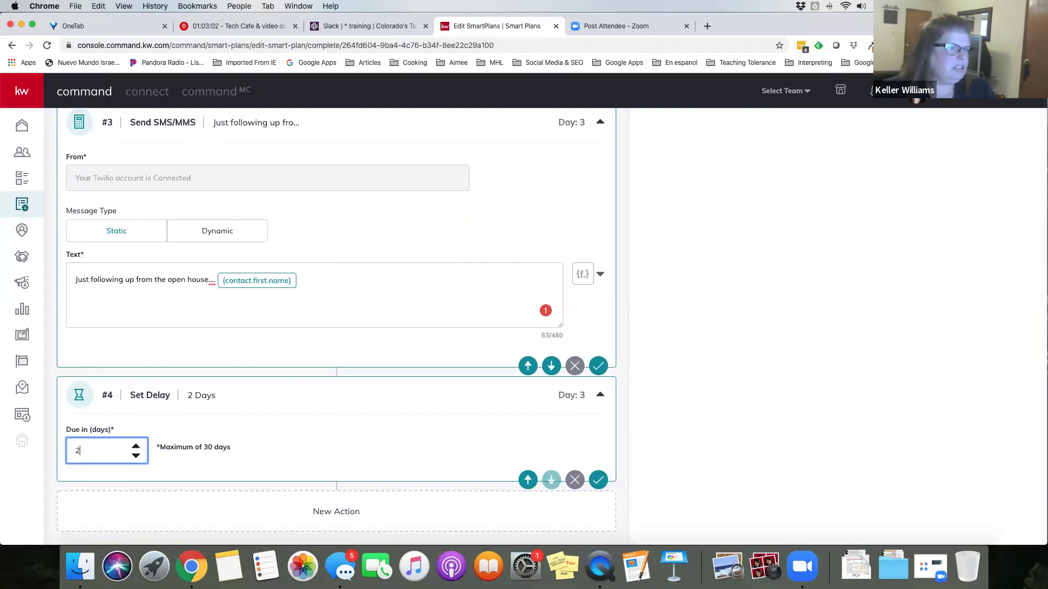
pyautogui.click(598, 480)
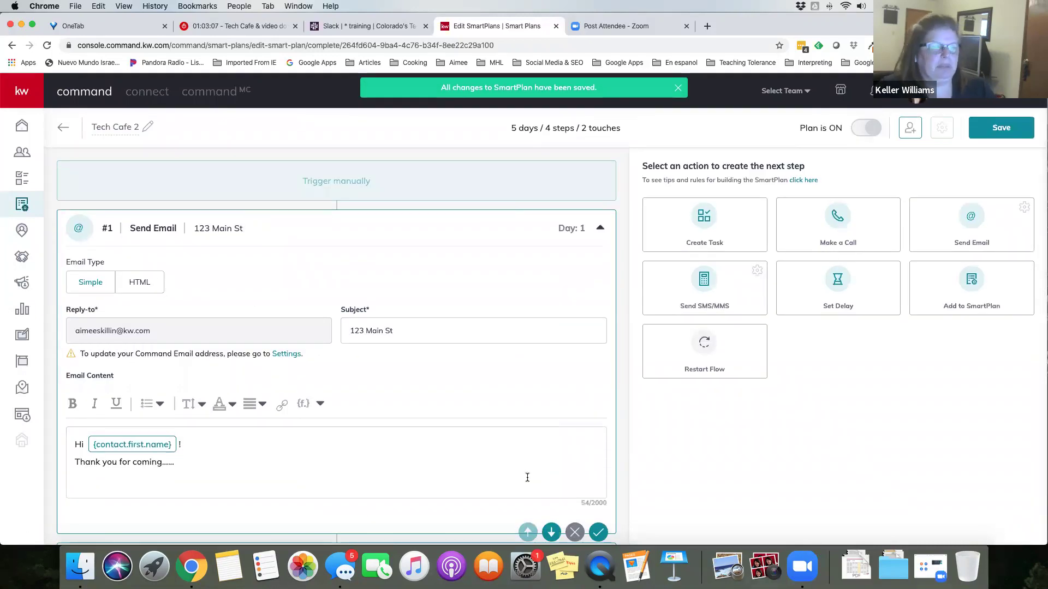
pyautogui.scroll(-1, 527, 480)
# Name the #5 Make a Call task 'Call ....'
pyautogui.scroll(-15, 527, 481)
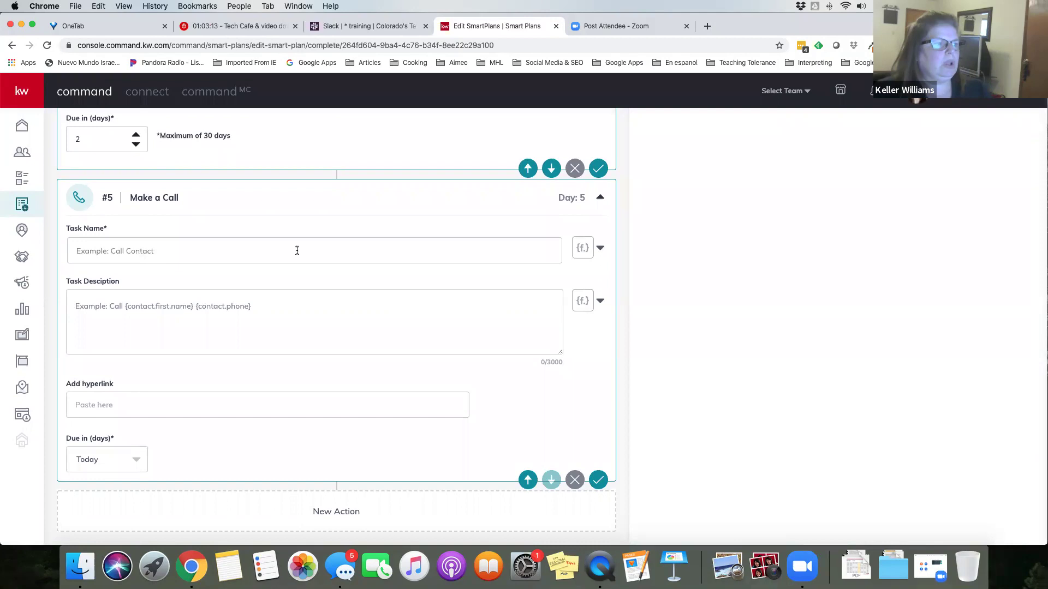
pyautogui.click(196, 249)
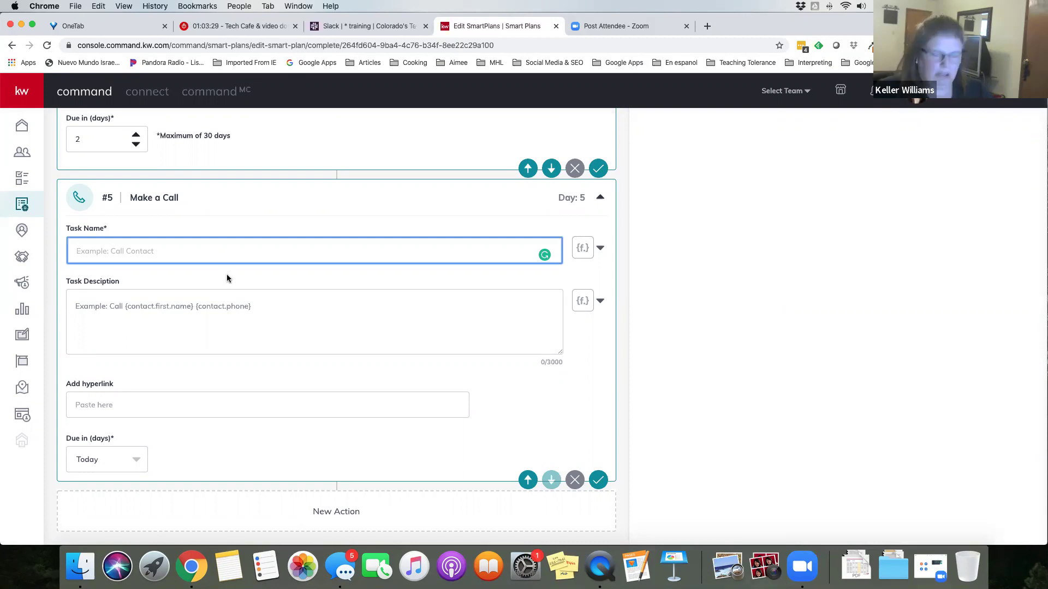
pyautogui.write('Ca')
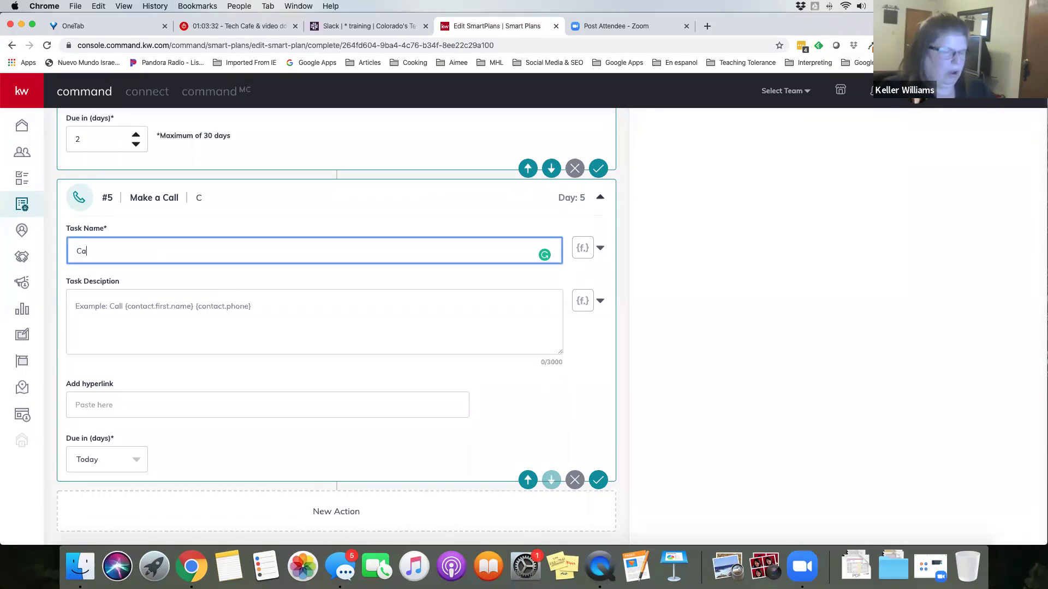
pyautogui.write('ll ....')
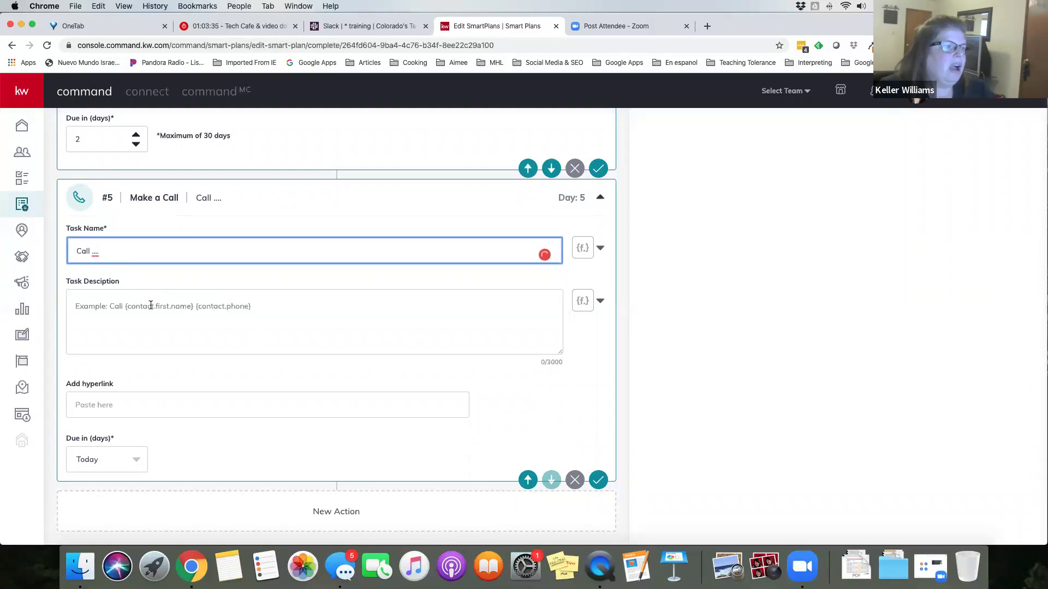
pyautogui.click(152, 311)
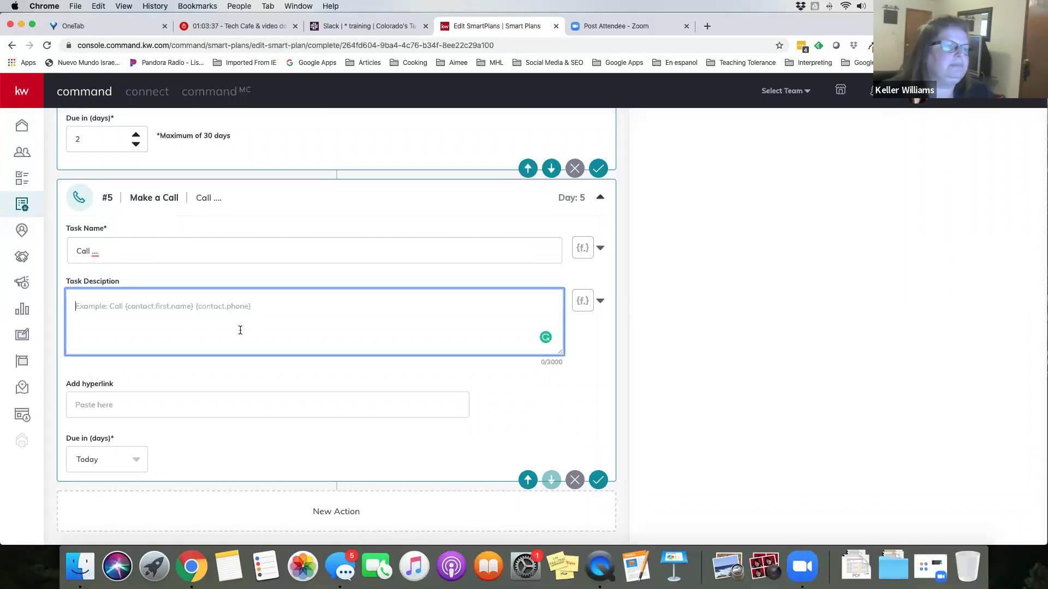
# Preview the merge fields, then save the #5 Make a Call step with no description
pyautogui.click(599, 302)
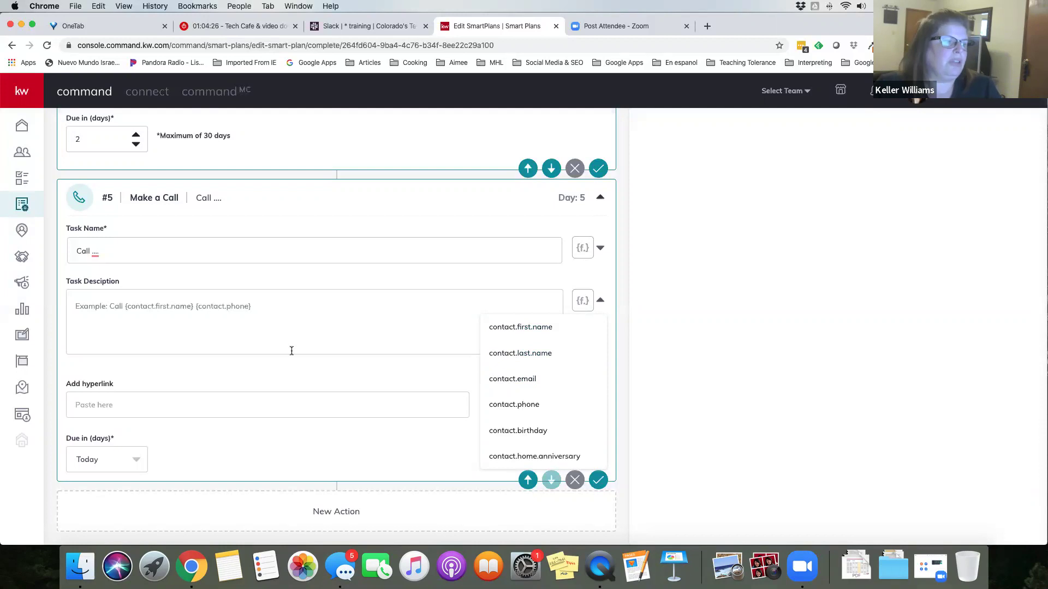
pyautogui.click(321, 407)
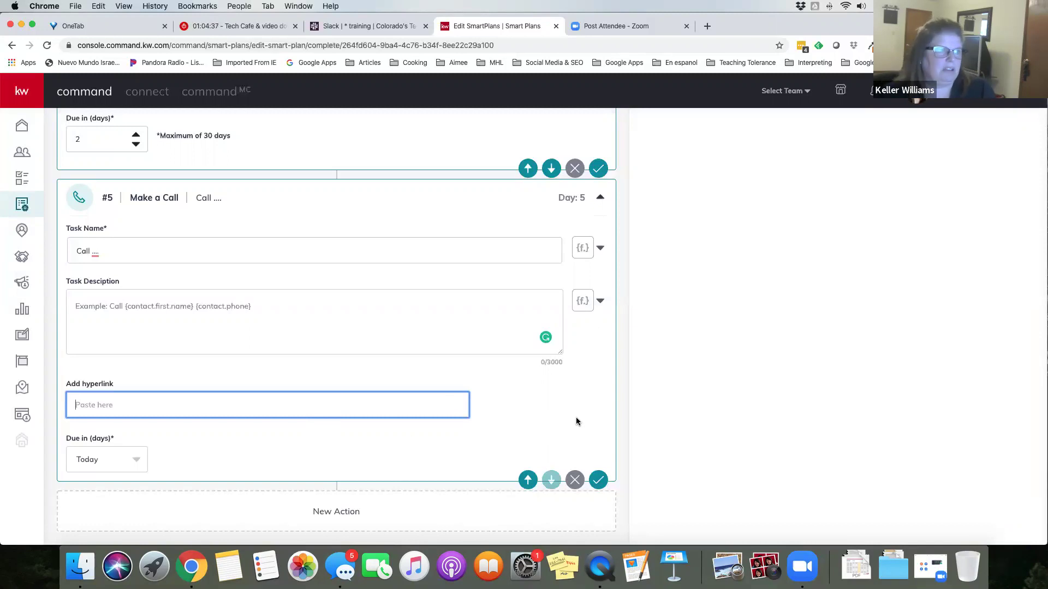
pyautogui.click(596, 482)
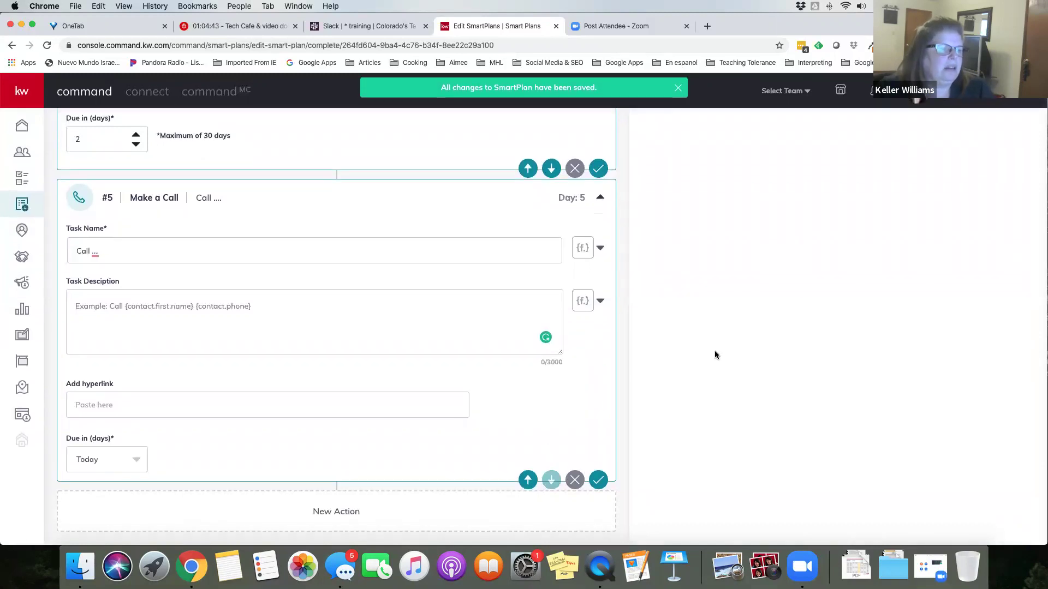
pyautogui.scroll(20, 715, 354)
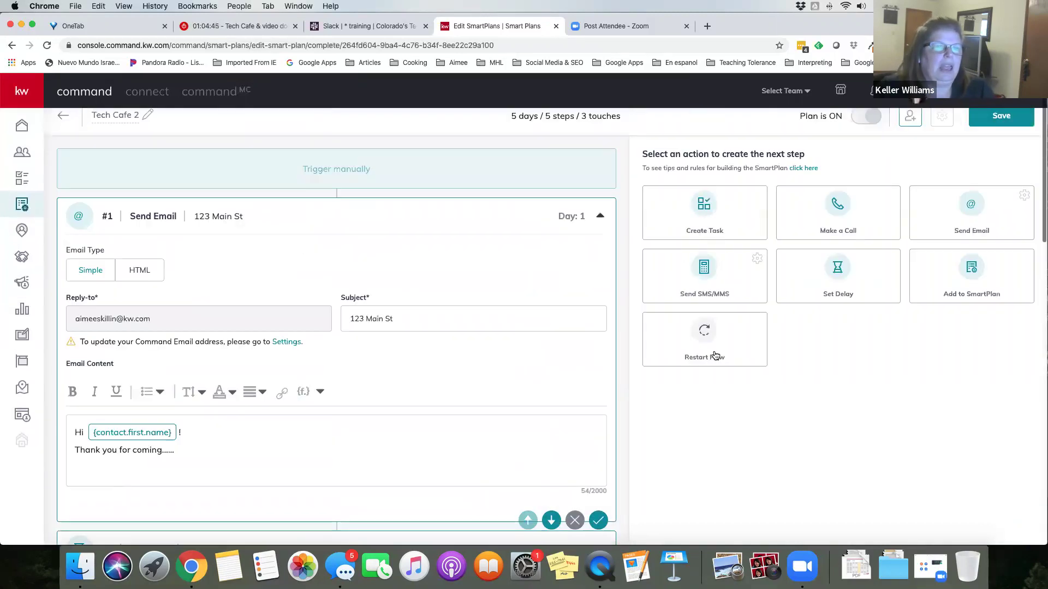
# Add a #6 Add to SmartPlan step targeting My Quarterly Call Plan and save it
pyautogui.scroll(1, 715, 356)
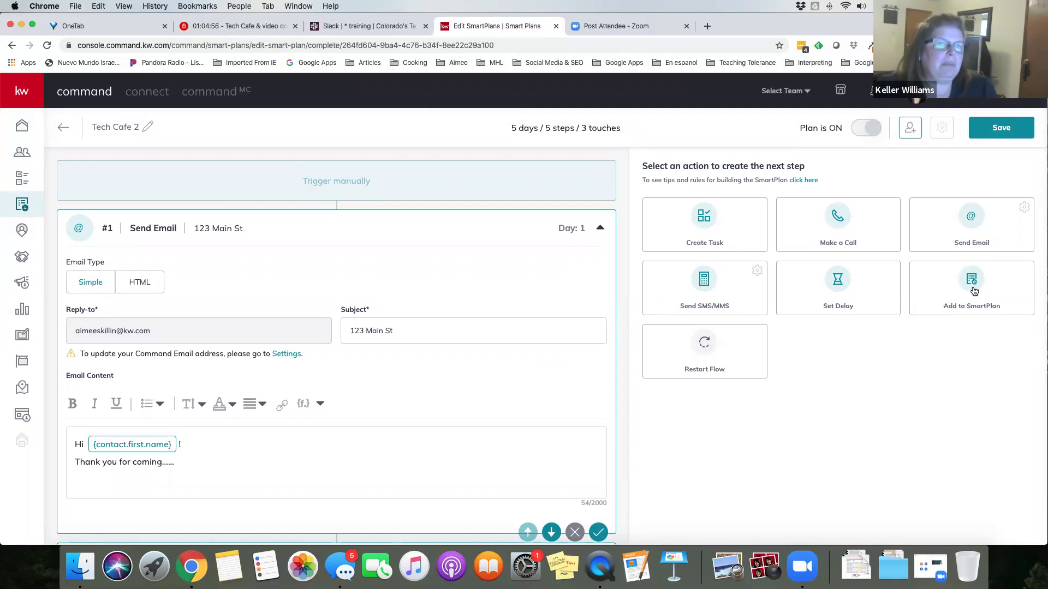
pyautogui.click(972, 293)
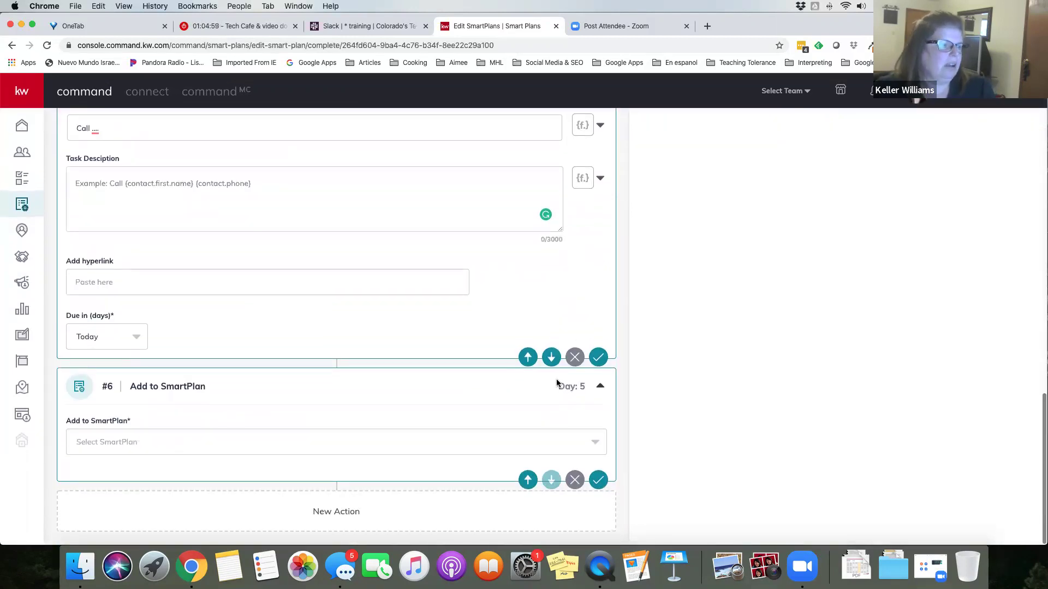
pyautogui.click(598, 449)
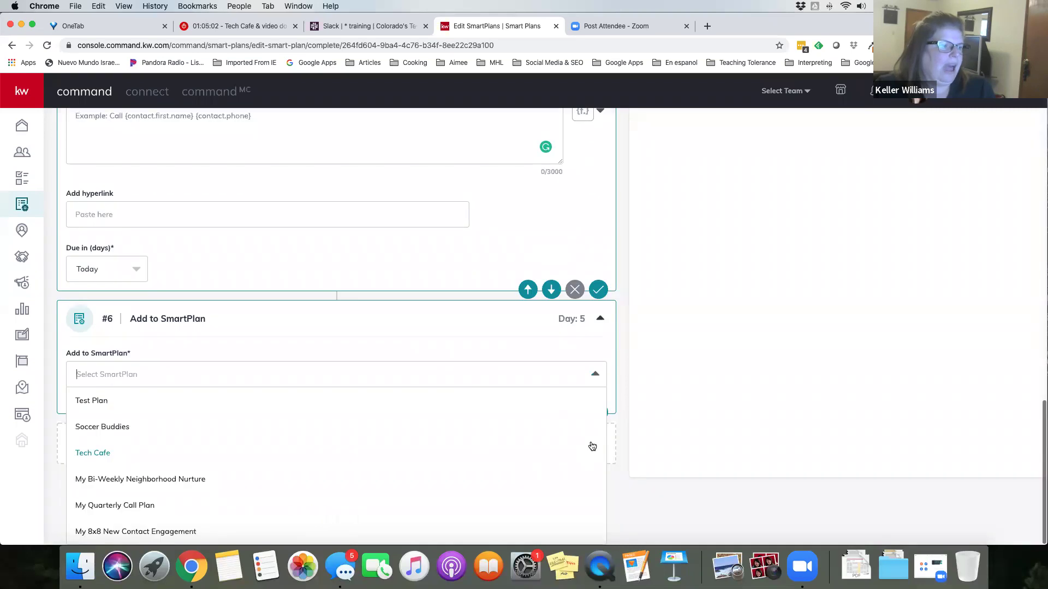
pyautogui.scroll(-2, 555, 432)
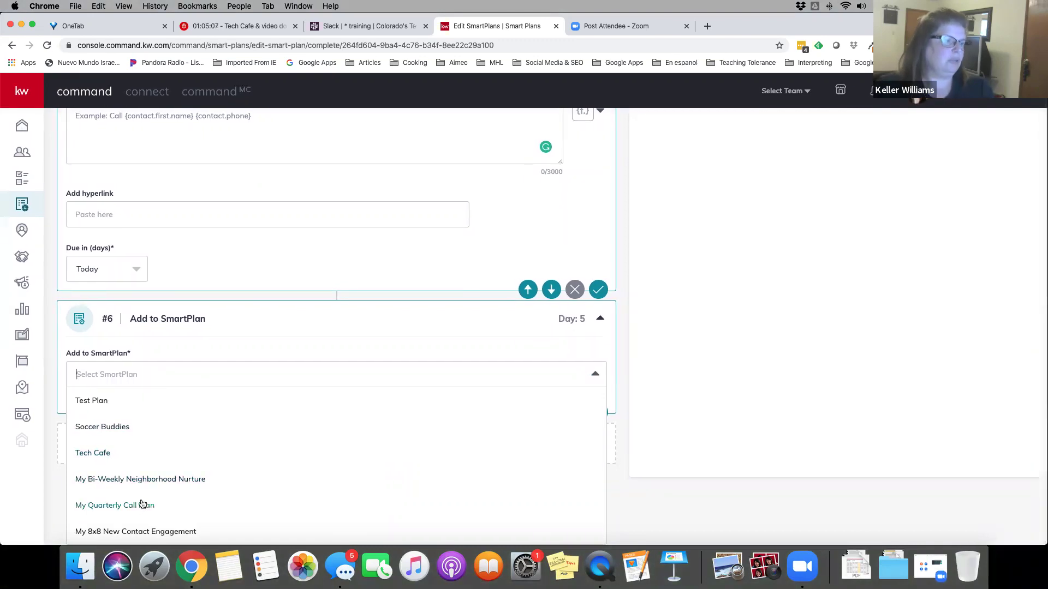
pyautogui.click(172, 480)
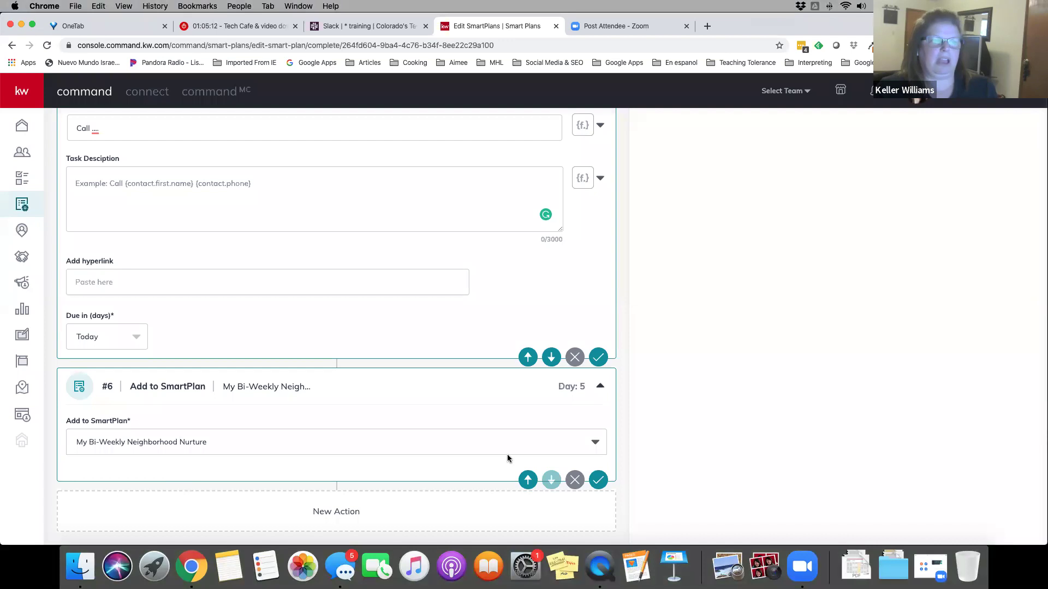
pyautogui.click(596, 453)
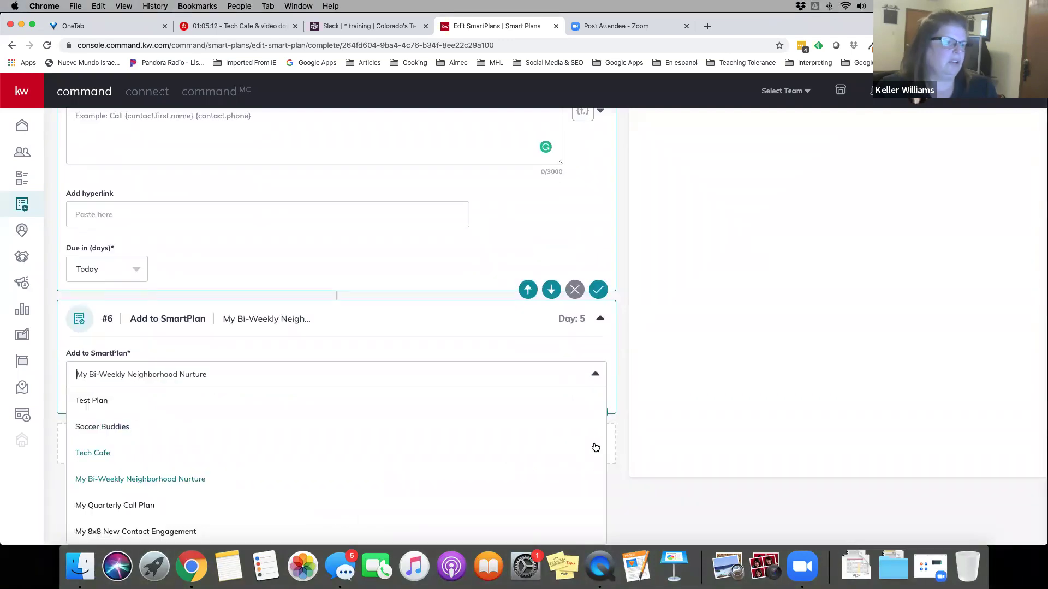
pyautogui.click(146, 507)
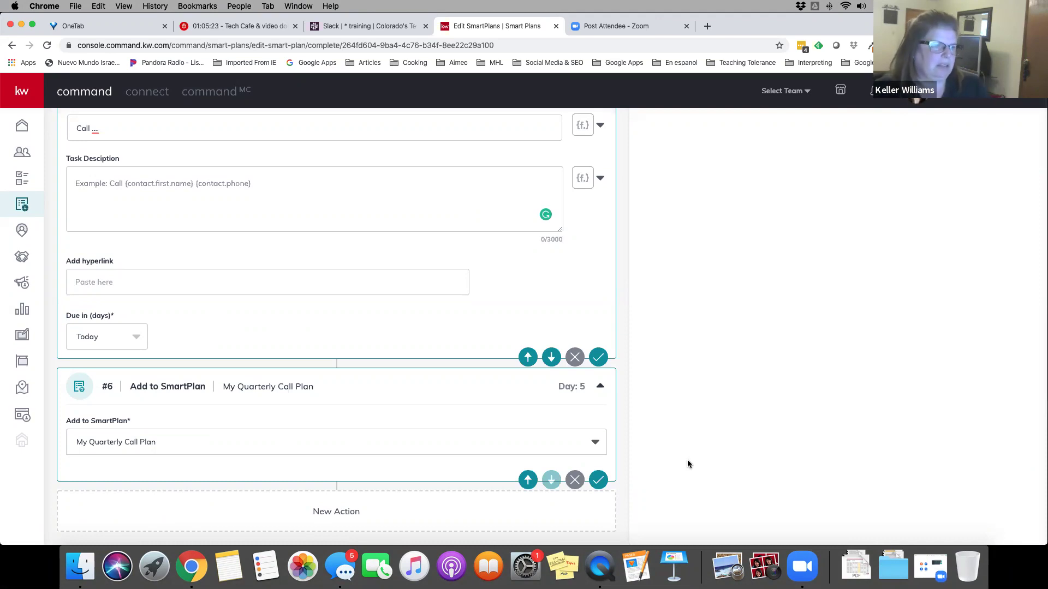
pyautogui.click(596, 486)
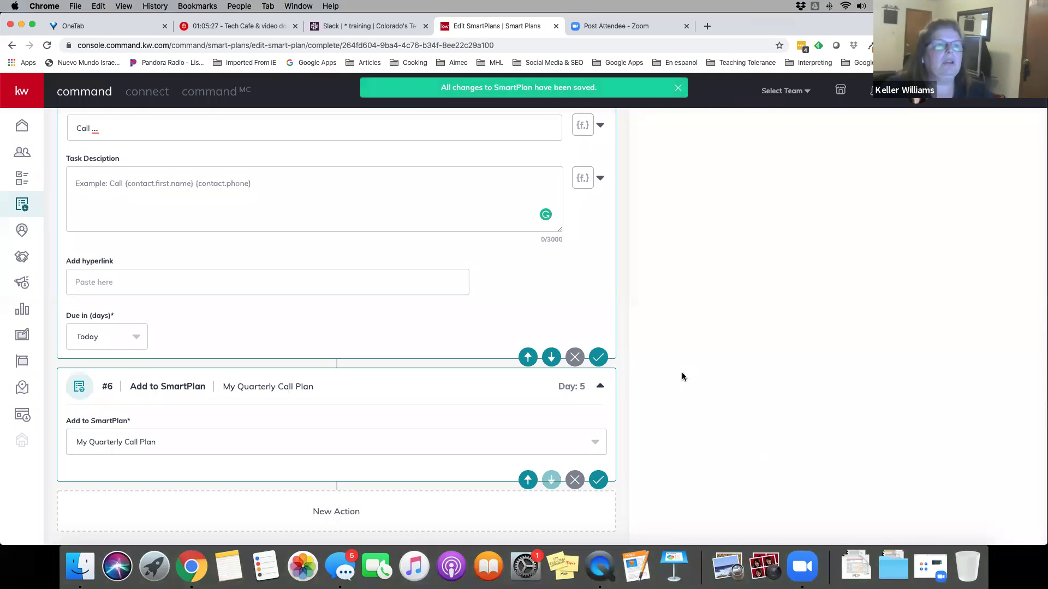
pyautogui.scroll(15, 663, 282)
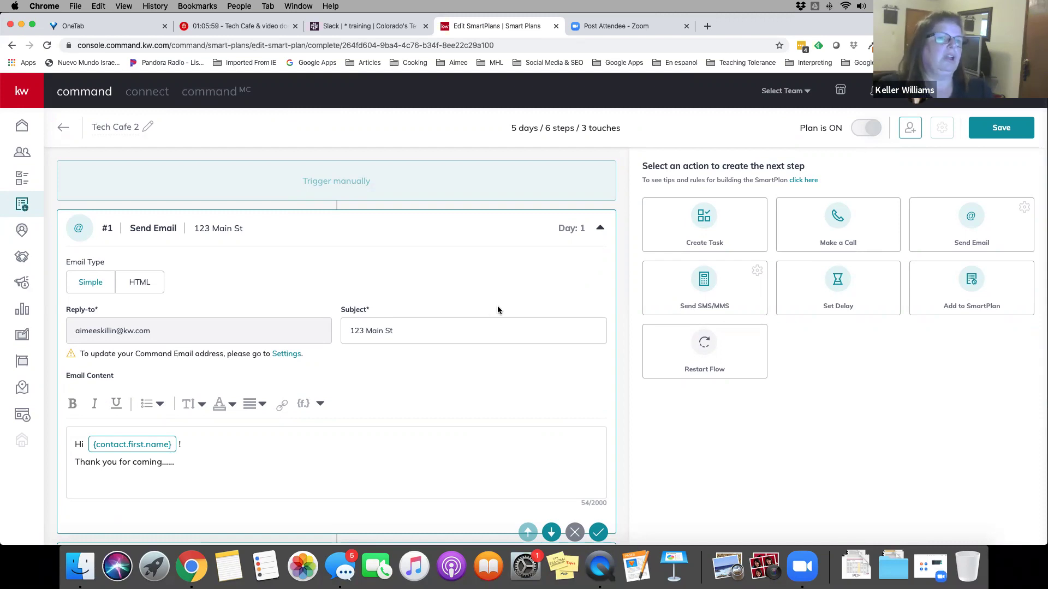
# Save the Tech Cafe 2 plan and go back to the My SmartPlans list
pyautogui.scroll(-10, 498, 310)
pyautogui.scroll(-10, 497, 310)
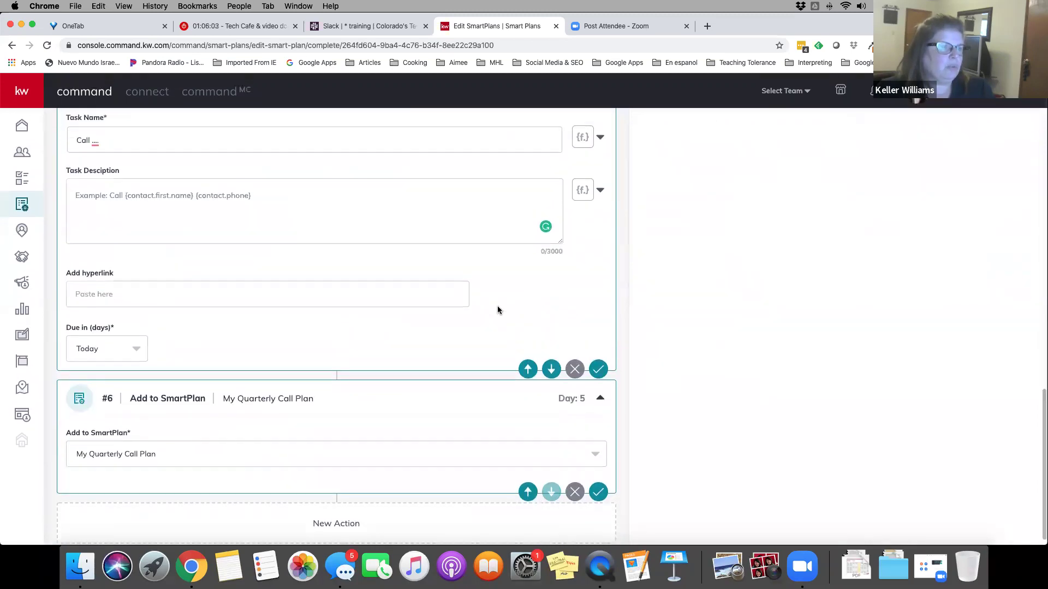
pyautogui.scroll(20, 498, 310)
pyautogui.click(1001, 129)
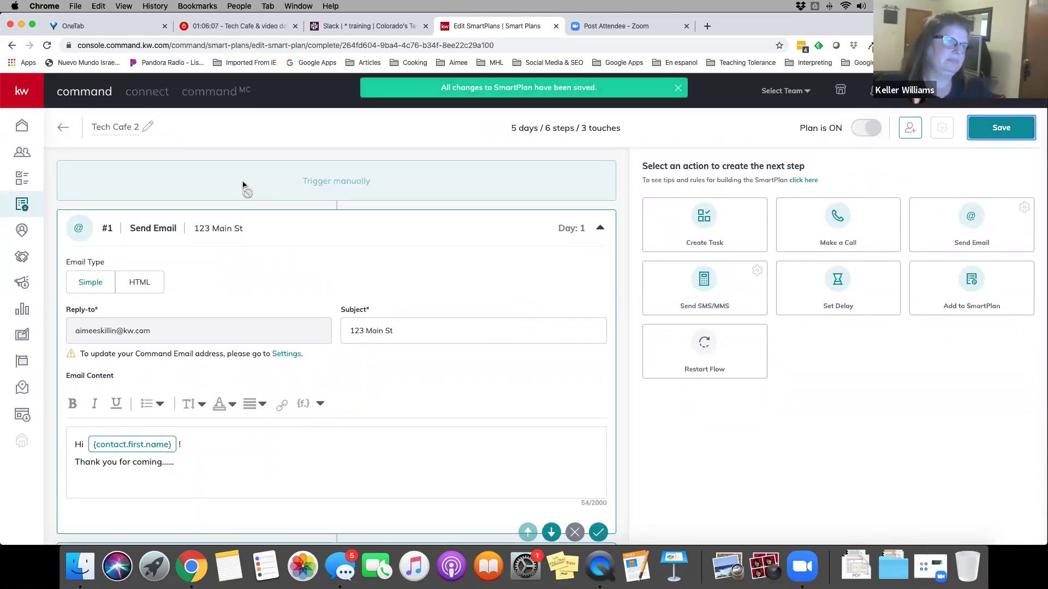
pyautogui.click(69, 134)
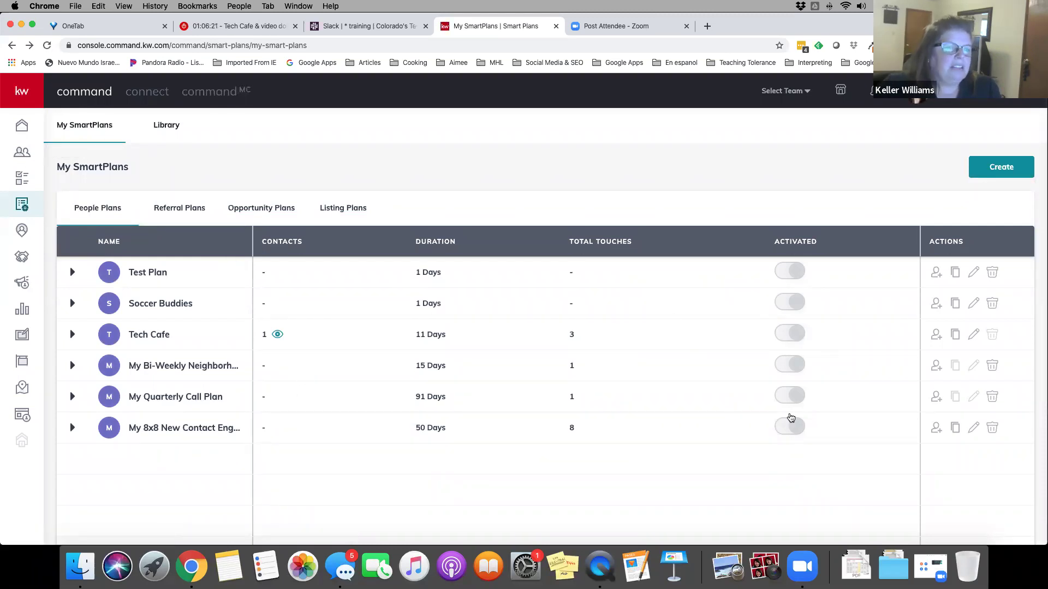
# Open a contact's record from the Contacts list to see its webinar reminder Timeline
pyautogui.click(22, 151)
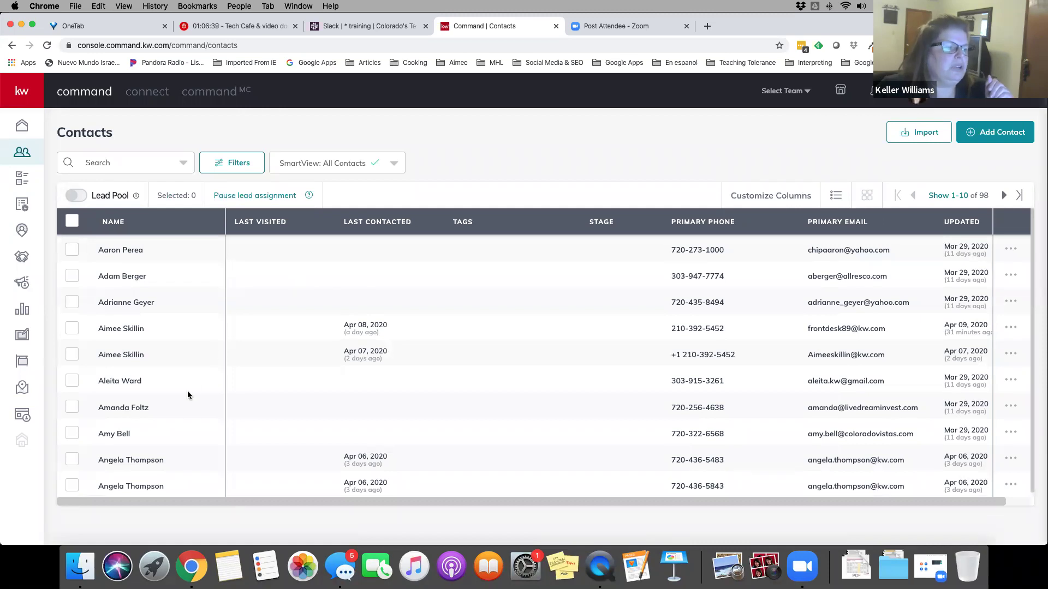
pyautogui.scroll(-1, 190, 394)
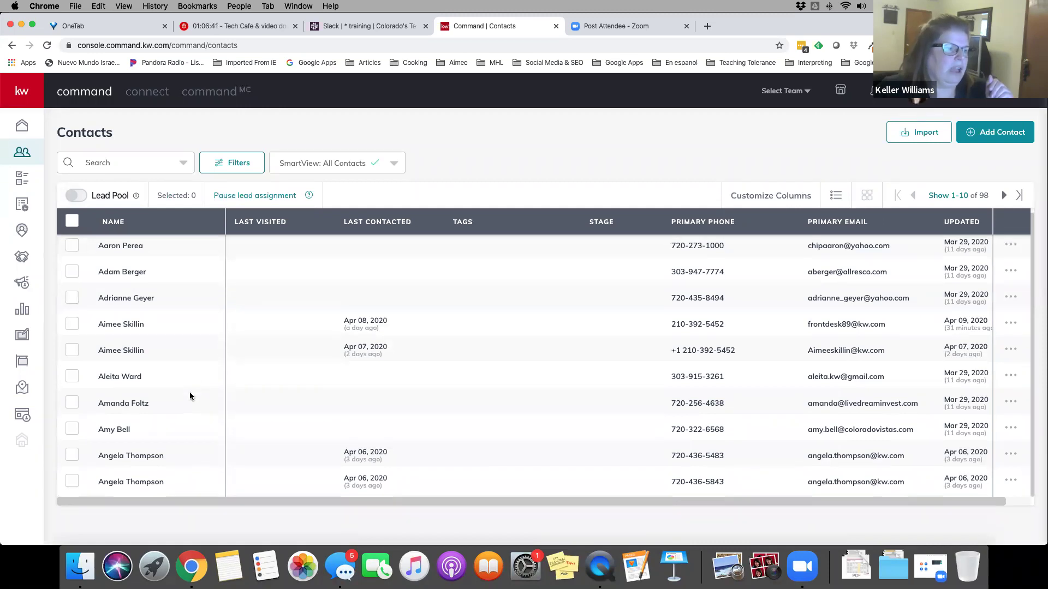
pyautogui.click(146, 460)
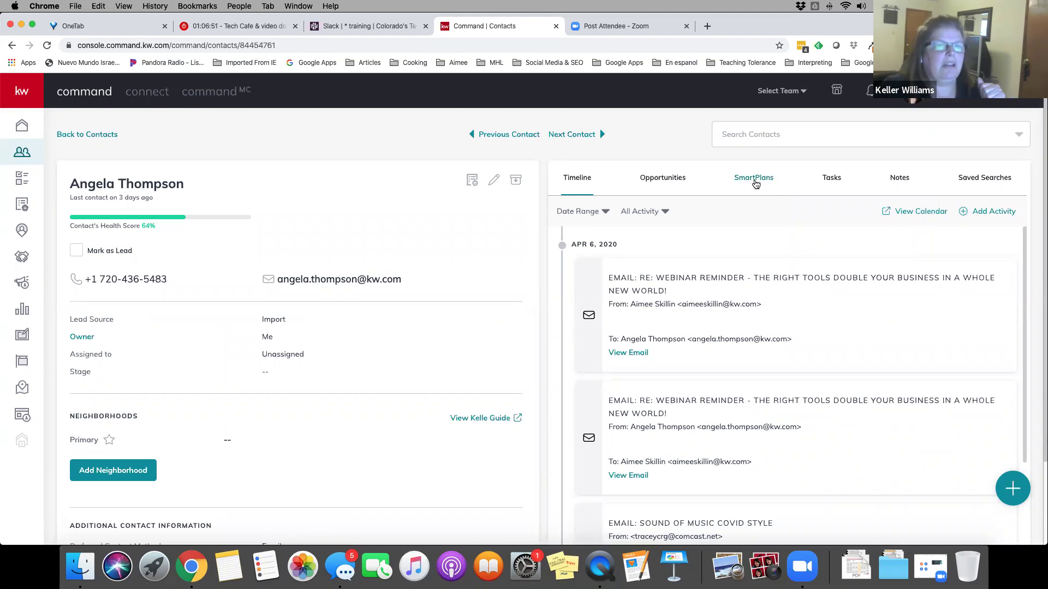
# Add this contact to the Tech Cafe SmartPlan, starting immediately, after reviewing its steps
pyautogui.click(755, 184)
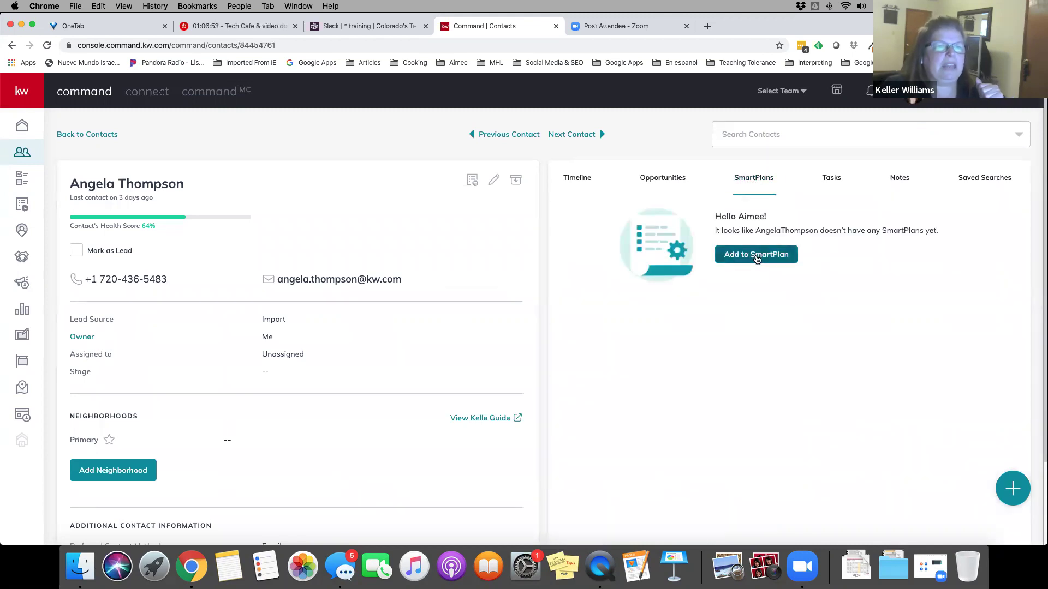
pyautogui.click(756, 255)
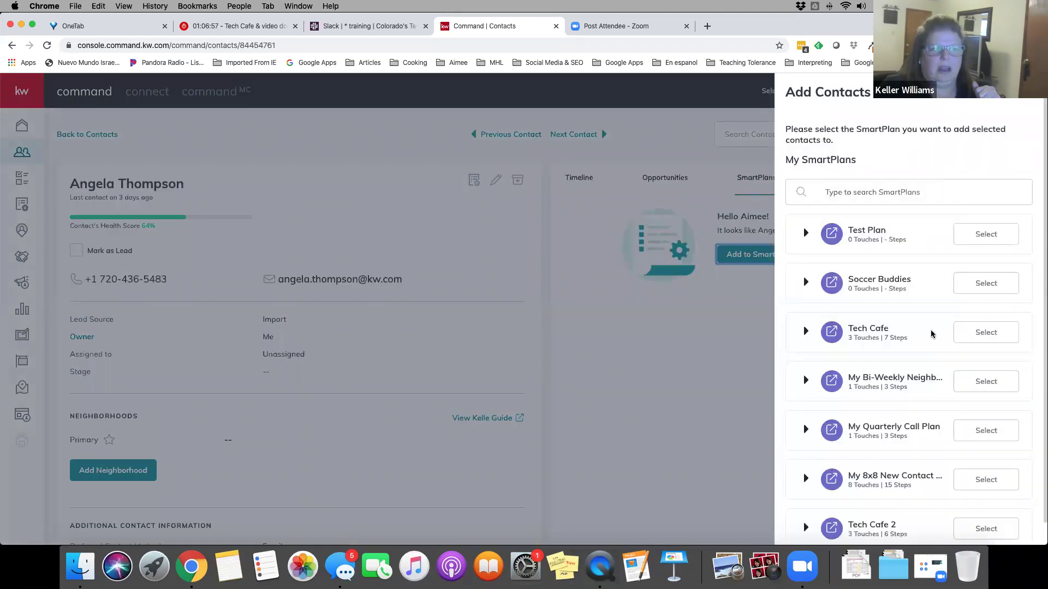
pyautogui.click(988, 335)
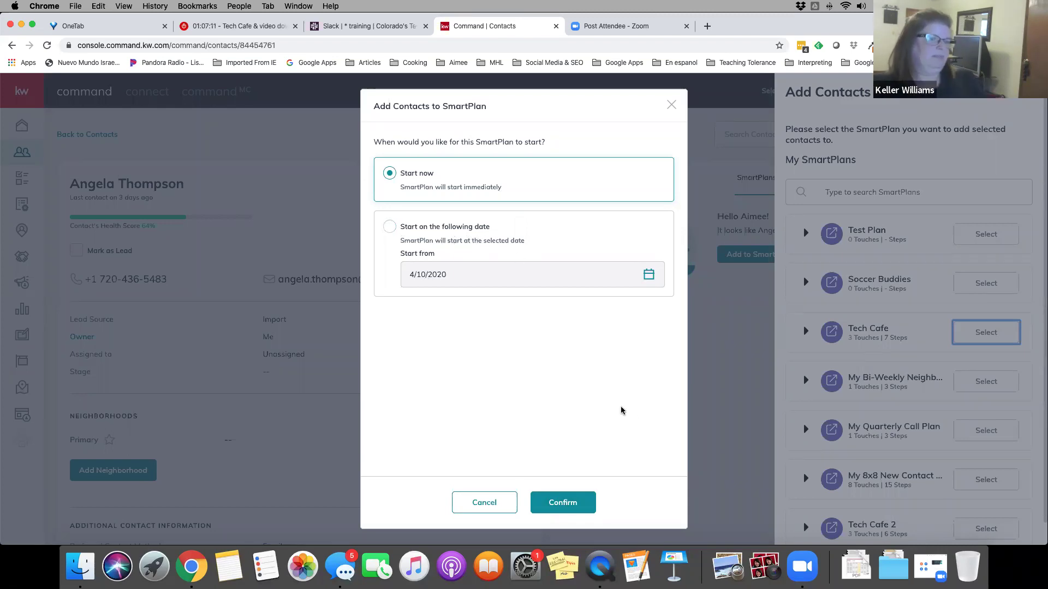
pyautogui.click(562, 504)
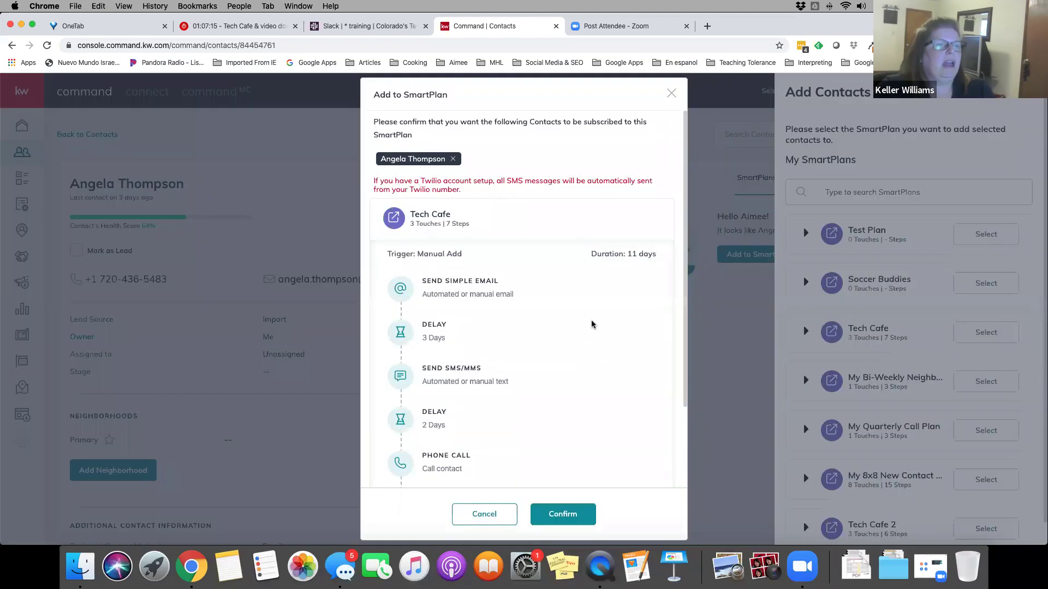
pyautogui.scroll(-4, 591, 324)
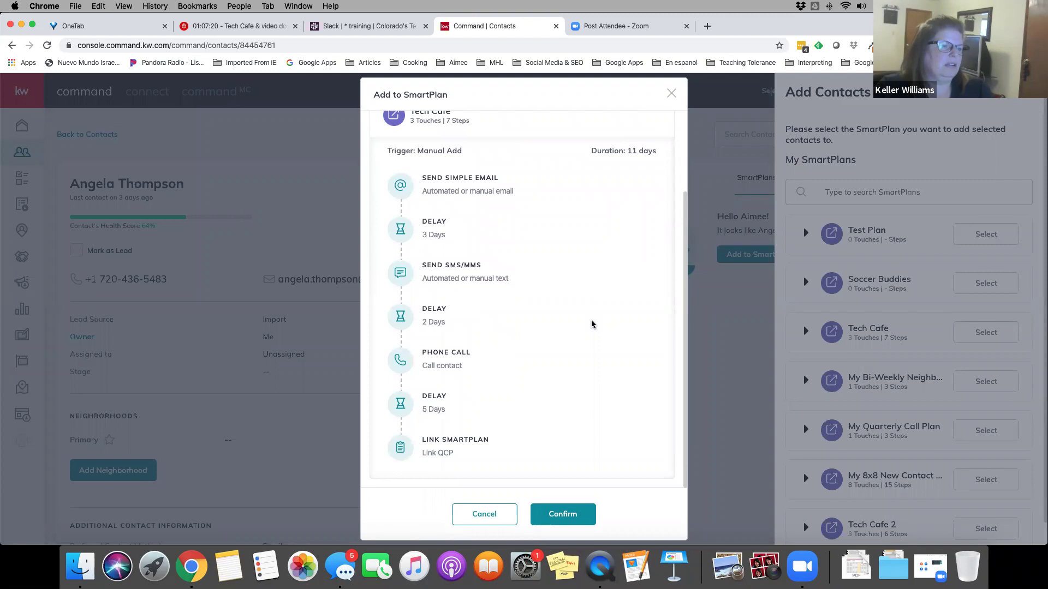
pyautogui.scroll(4, 592, 324)
pyautogui.scroll(-4, 591, 325)
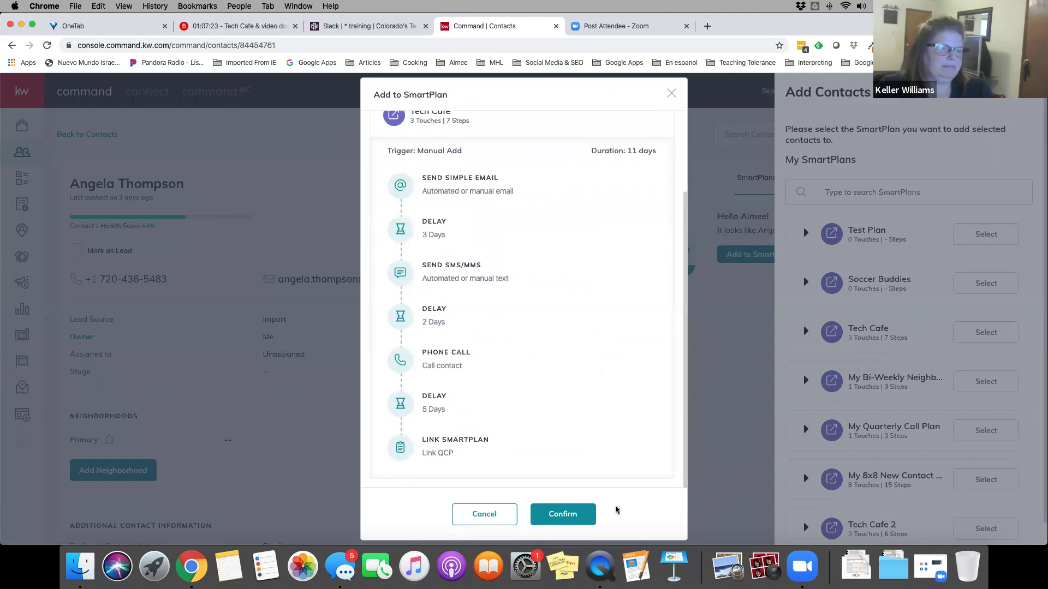
pyautogui.click(567, 513)
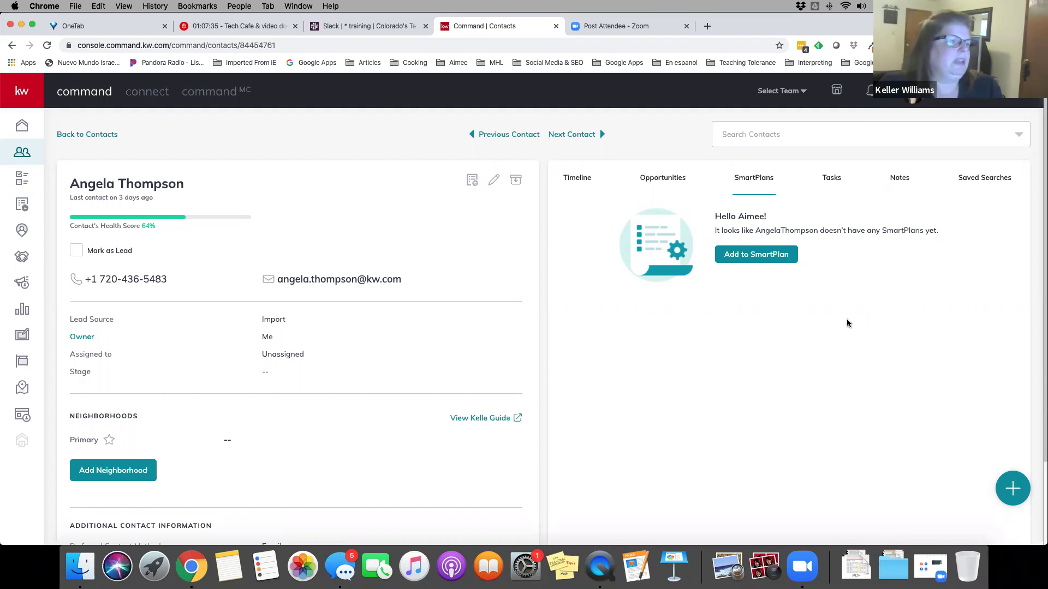
# Return to the Contacts list, show 50 contacts per page, and select all on the page
pyautogui.click(91, 136)
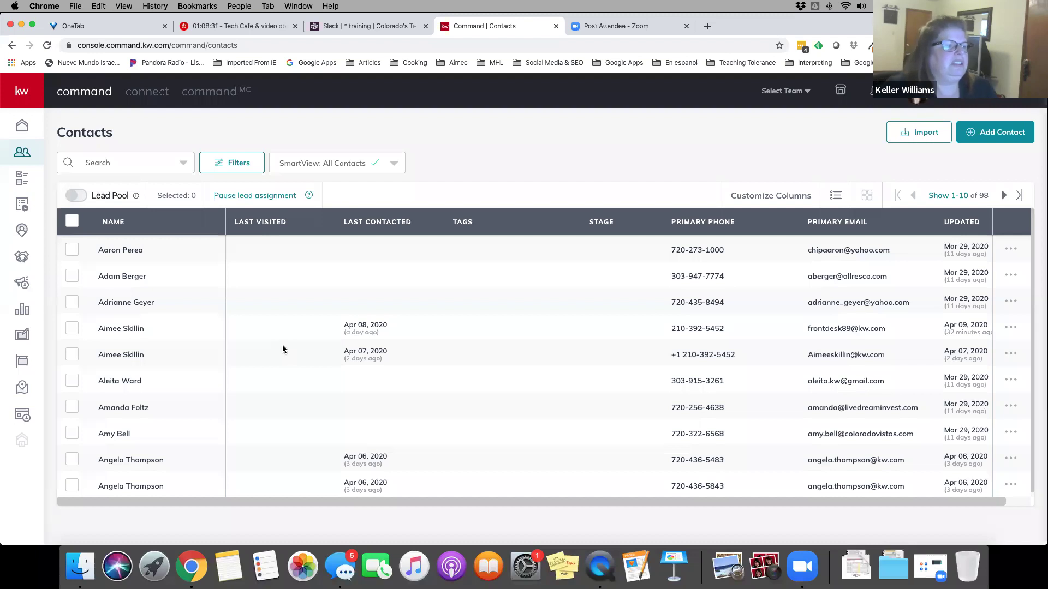
pyautogui.click(940, 196)
pyautogui.click(952, 258)
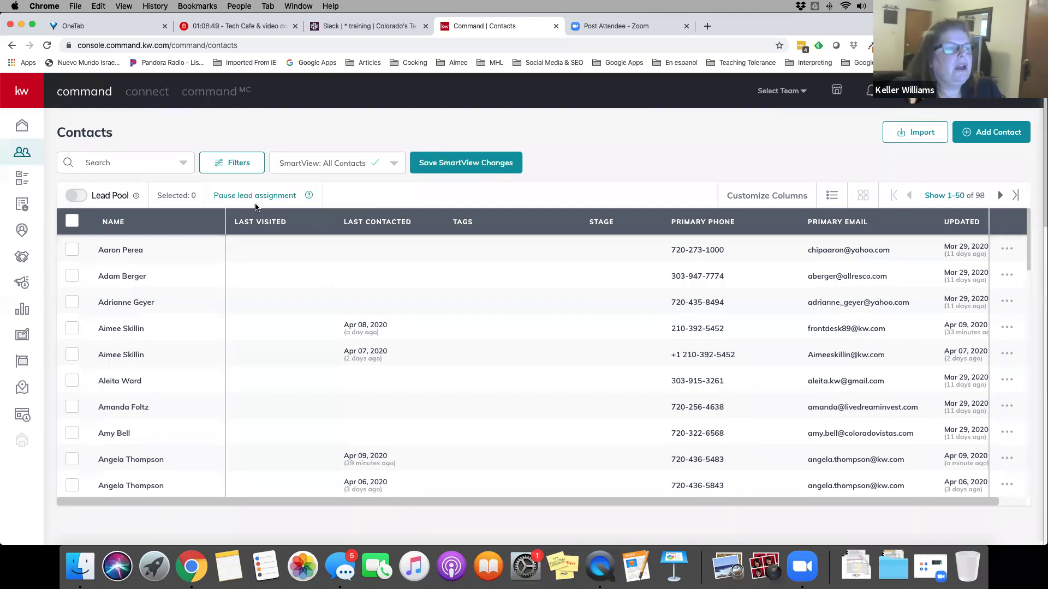
pyautogui.click(70, 224)
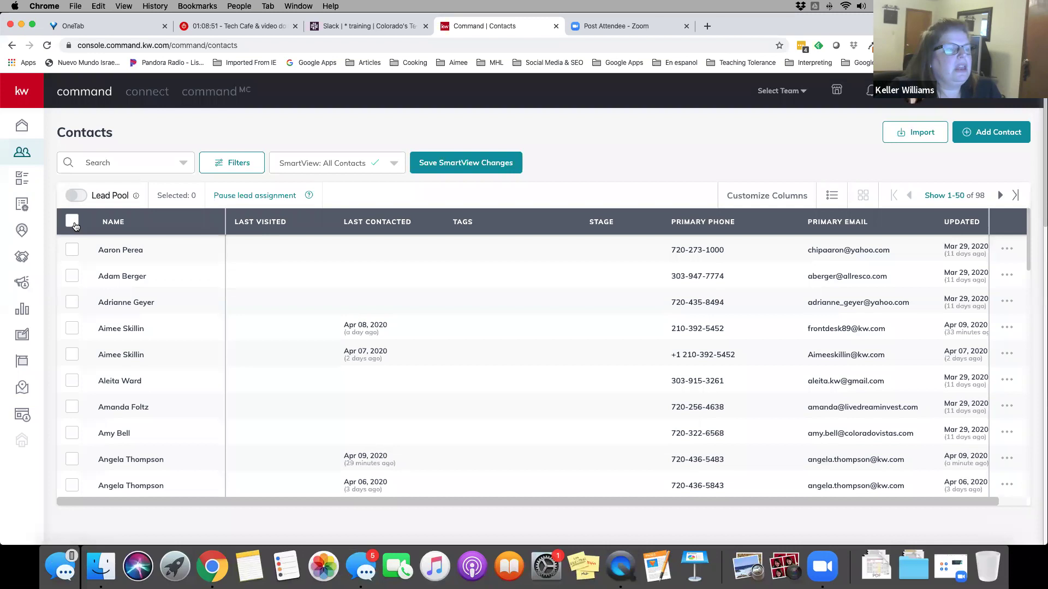
# Review the bulk action options for the selected contacts, then go to My SmartPlans
pyautogui.click(306, 197)
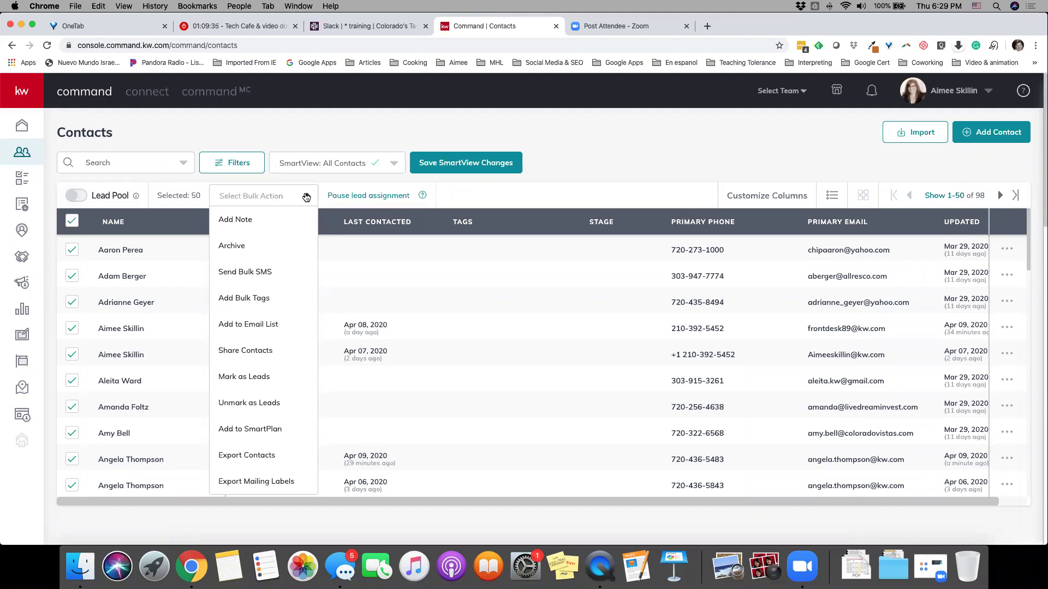
pyautogui.click(322, 141)
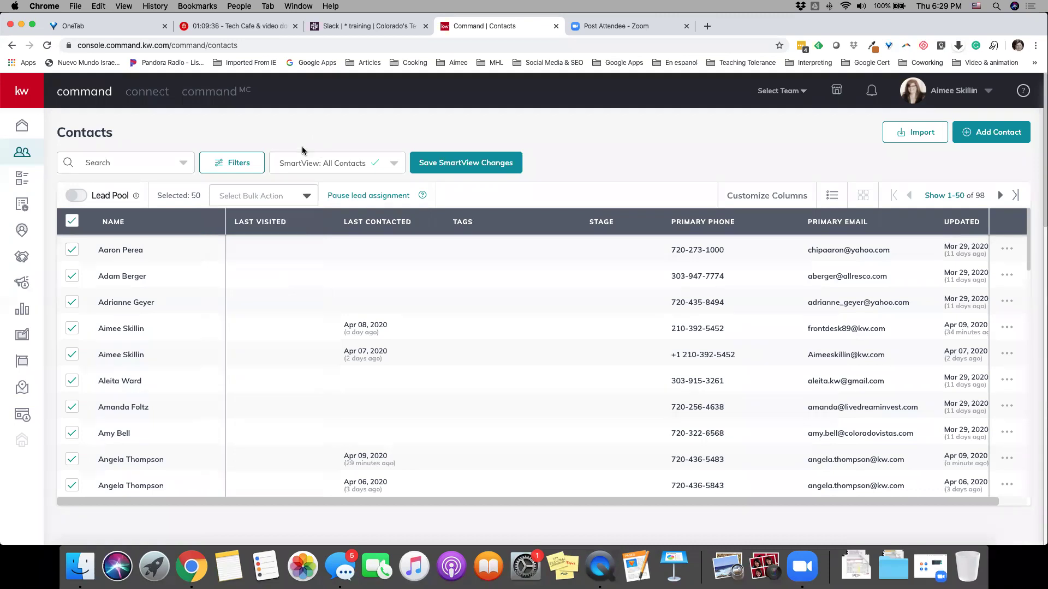
pyautogui.click(25, 204)
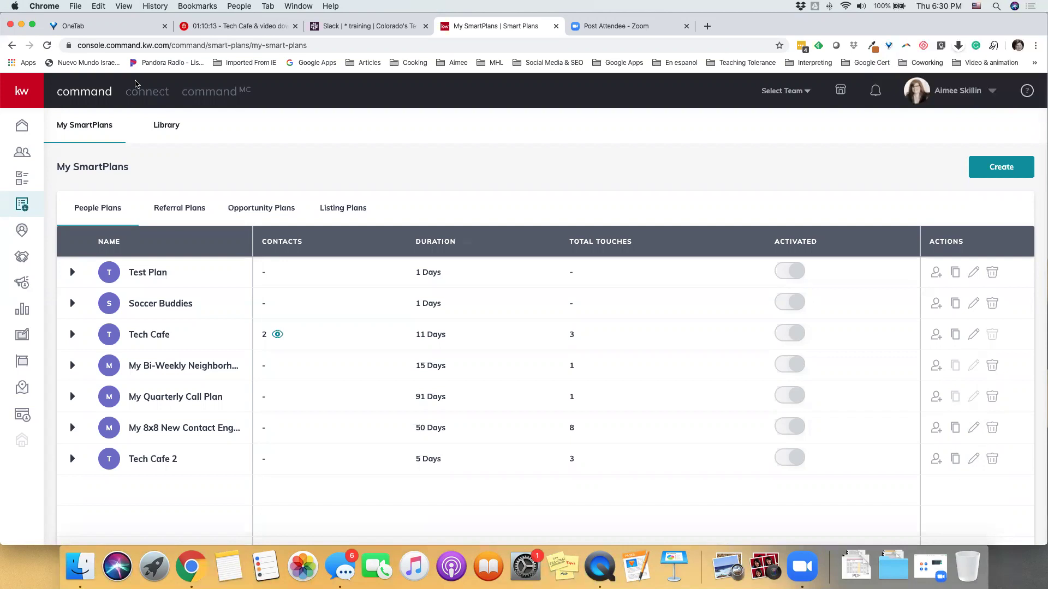
# Peek at the SmartPlan Library, then open Test Plan in the SmartPlan editor
pyautogui.click(171, 130)
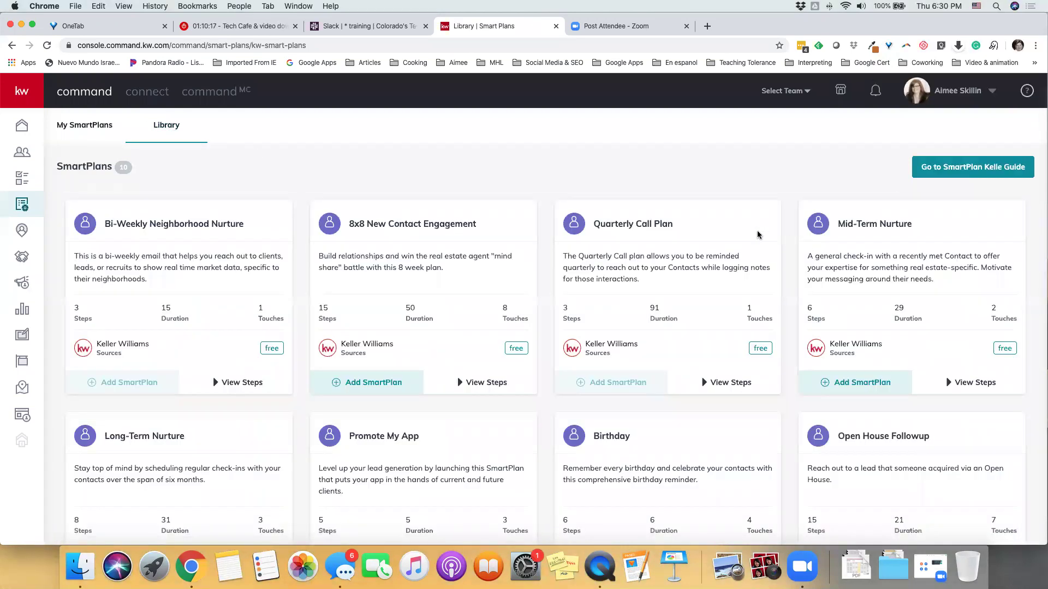
pyautogui.click(94, 126)
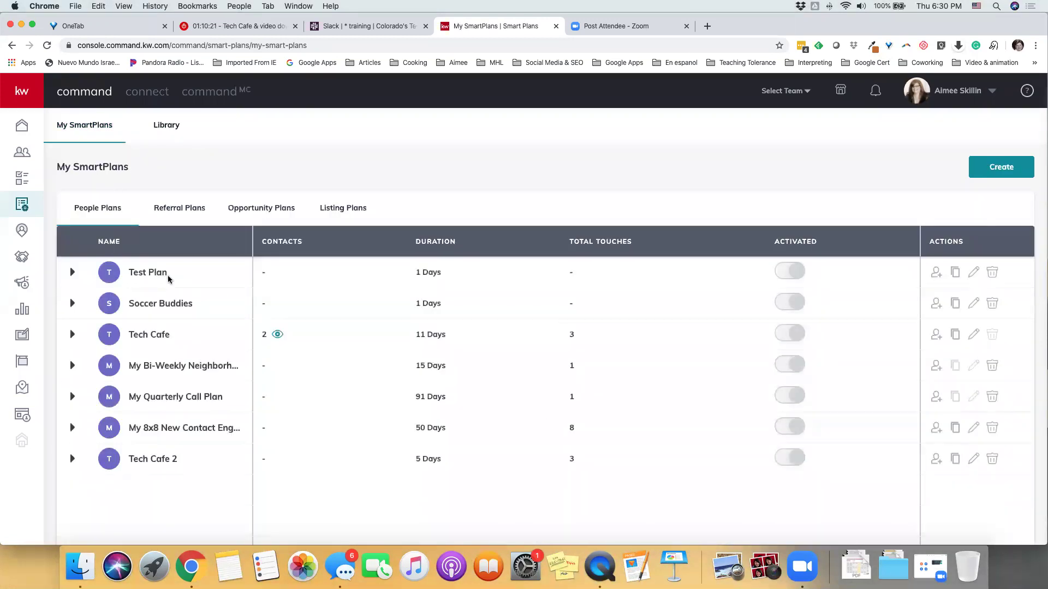
pyautogui.click(974, 275)
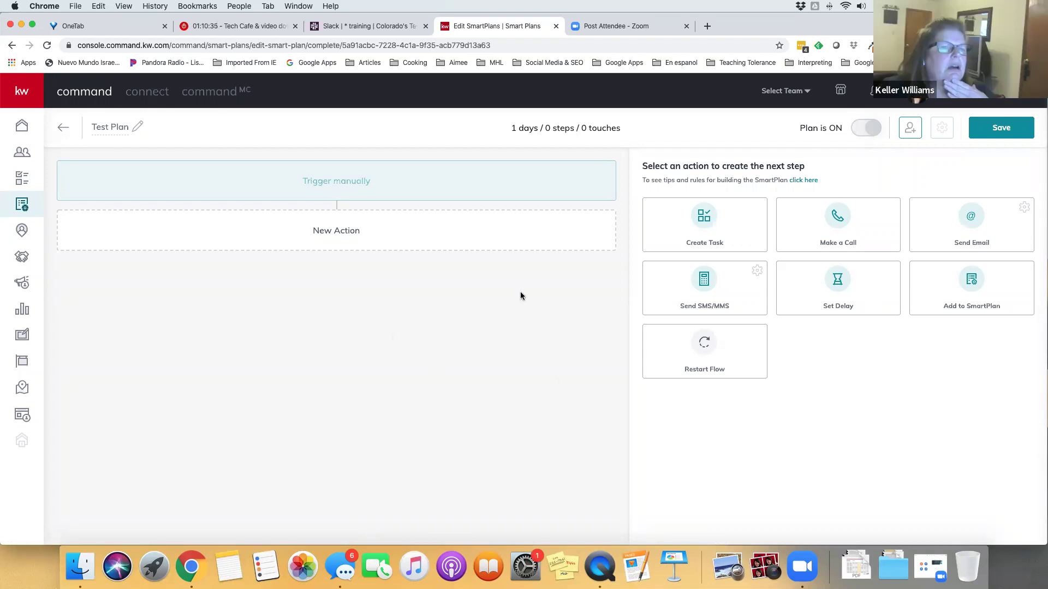
# Add a Send Email step to Test Plan and preview its {f.} contact merge fields
pyautogui.click(978, 225)
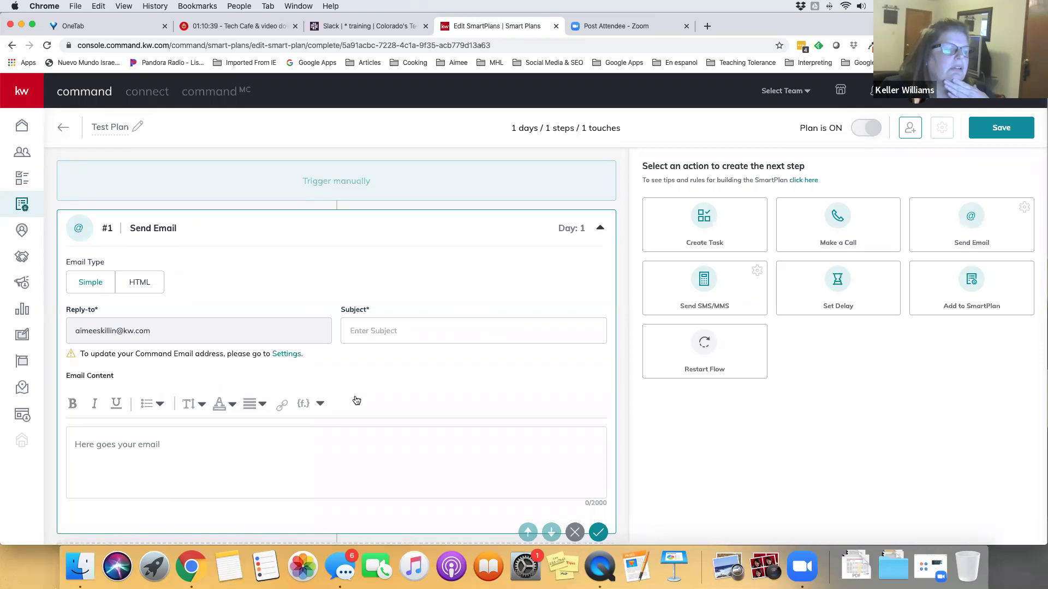
pyautogui.scroll(-1, 352, 402)
pyautogui.click(319, 353)
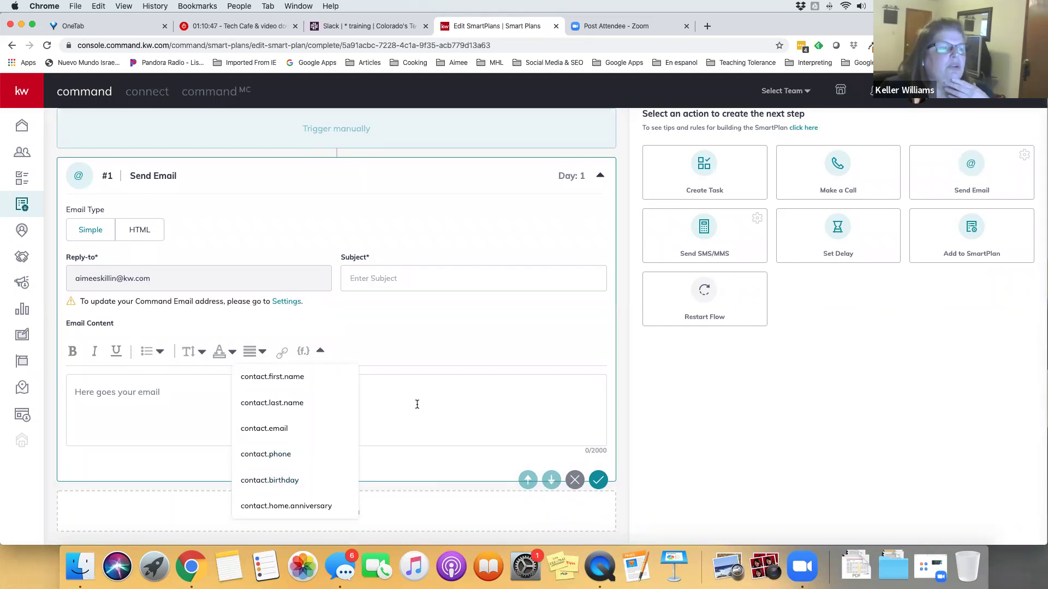
pyautogui.scroll(2, 416, 404)
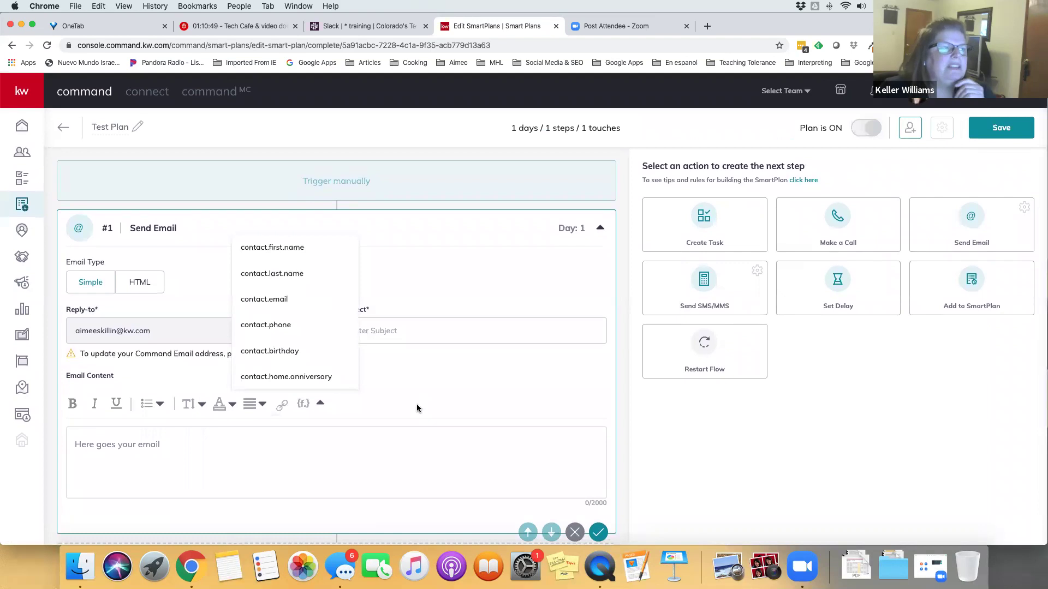
pyautogui.scroll(-2, 416, 406)
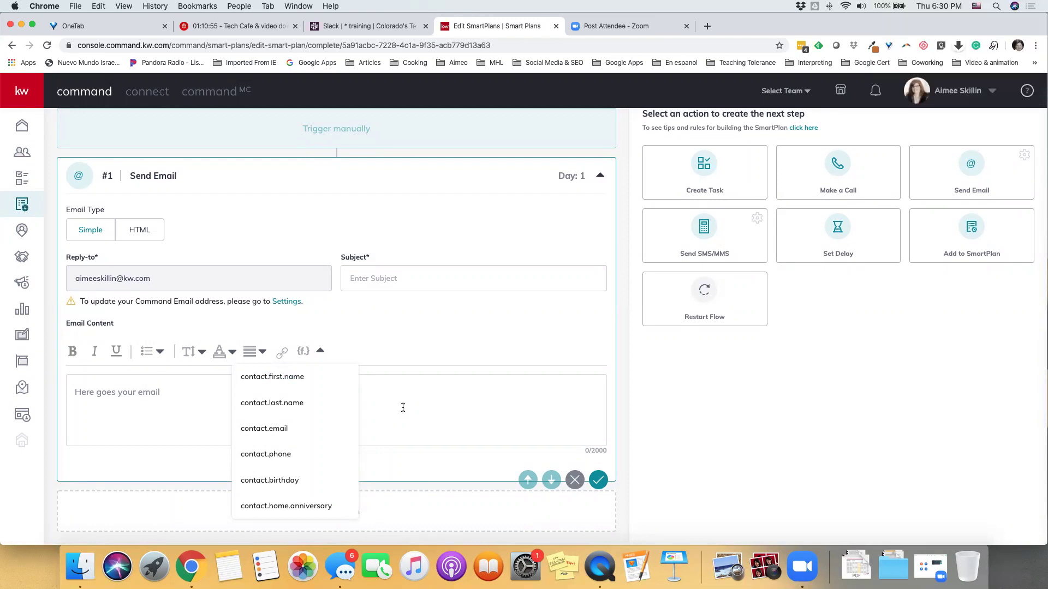
pyautogui.click(675, 408)
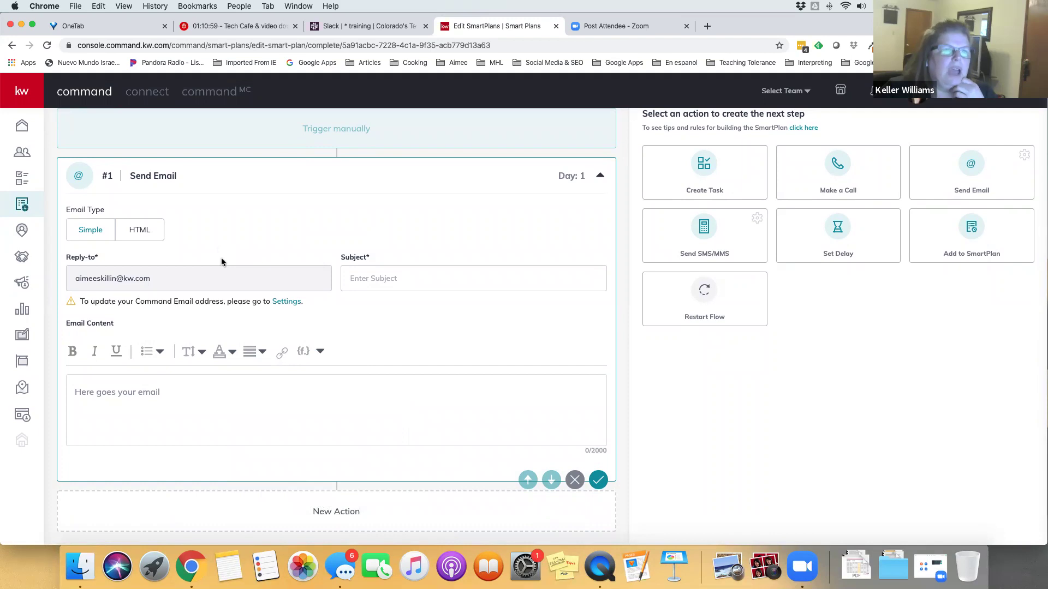
# Exit the Test Plan editor, discarding the unsaved Send Email step
pyautogui.scroll(2, 462, 233)
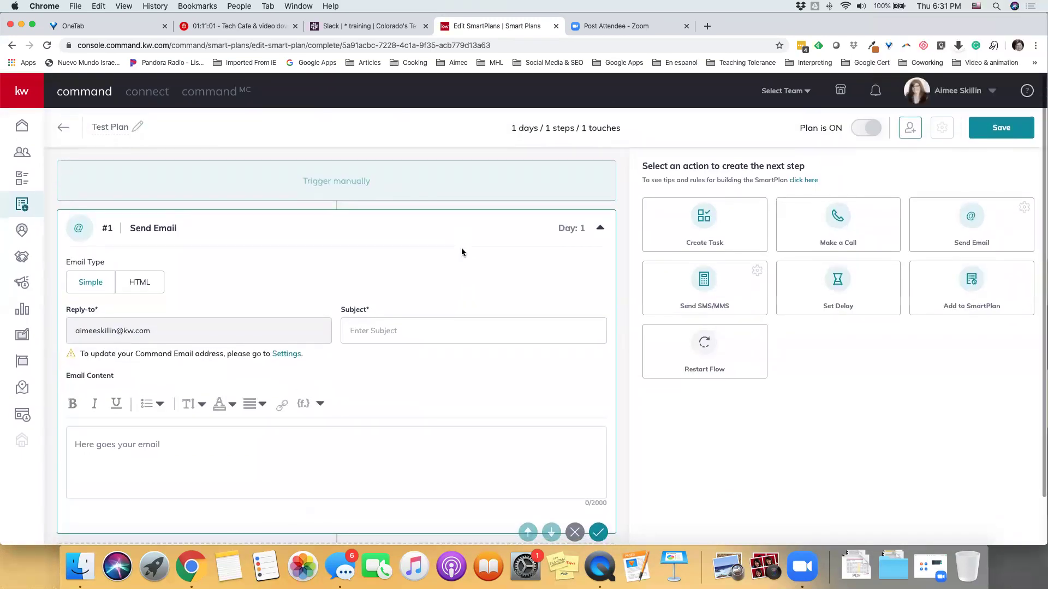
pyautogui.click(63, 129)
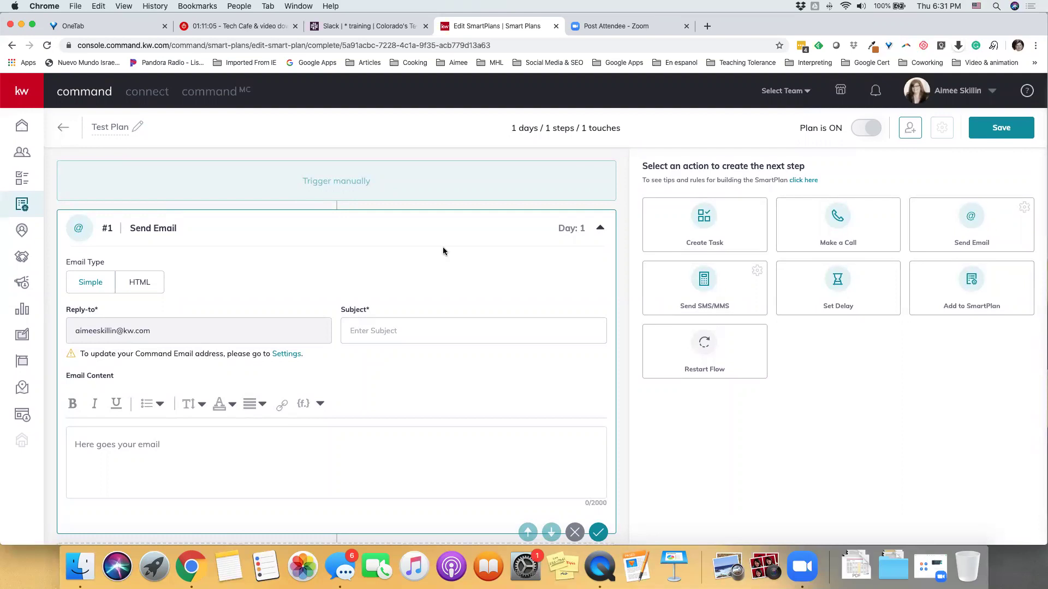
pyautogui.click(573, 358)
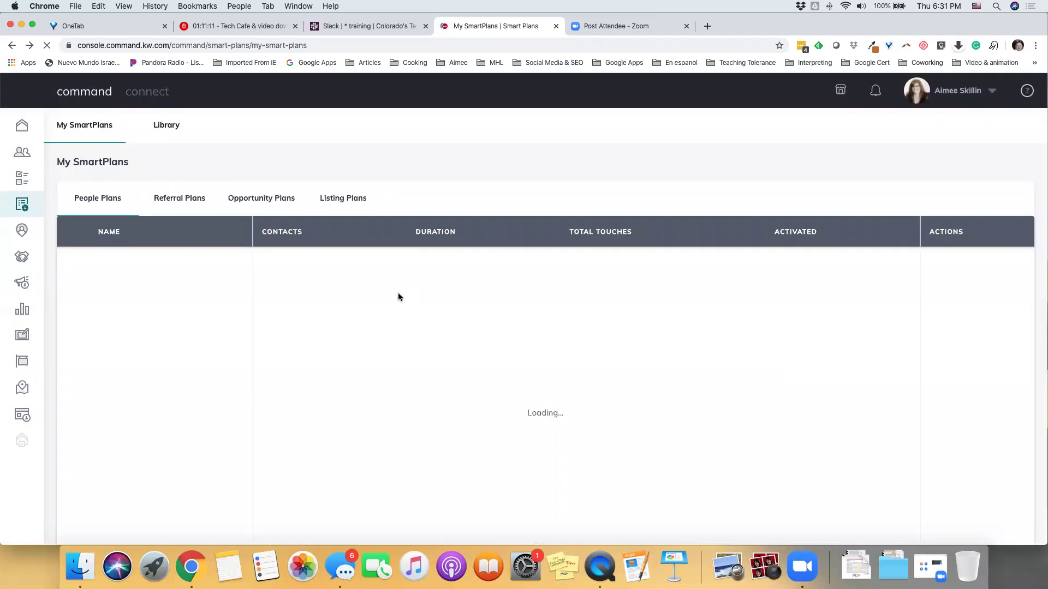
# Browse the Library's 10 free ready-made plans, such as Birthday and Home Anniversary
pyautogui.click(166, 126)
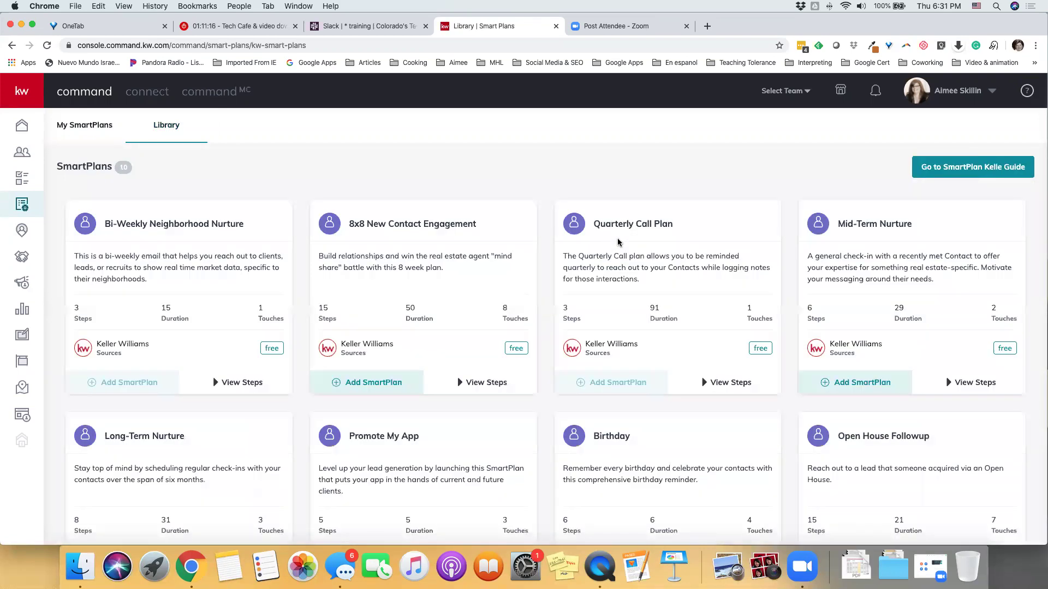
pyautogui.scroll(-5, 677, 262)
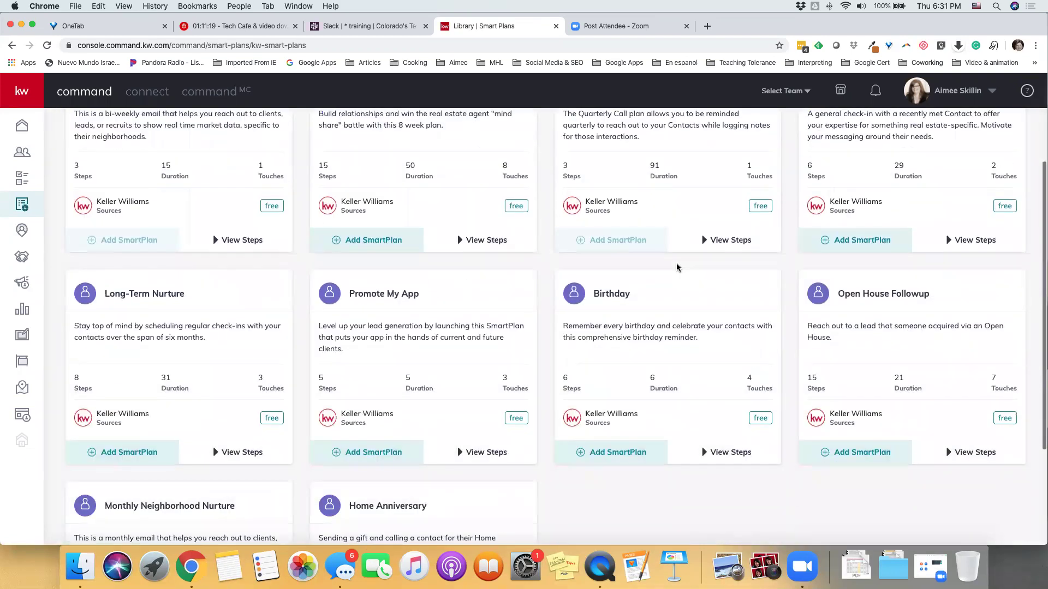
pyautogui.scroll(-3, 677, 267)
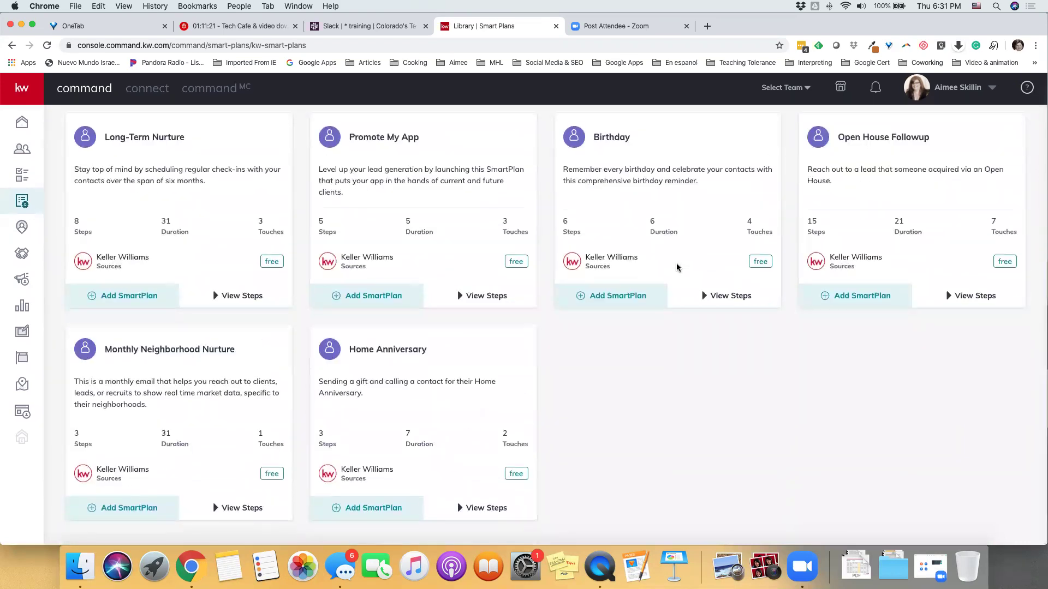
pyautogui.scroll(6, 677, 267)
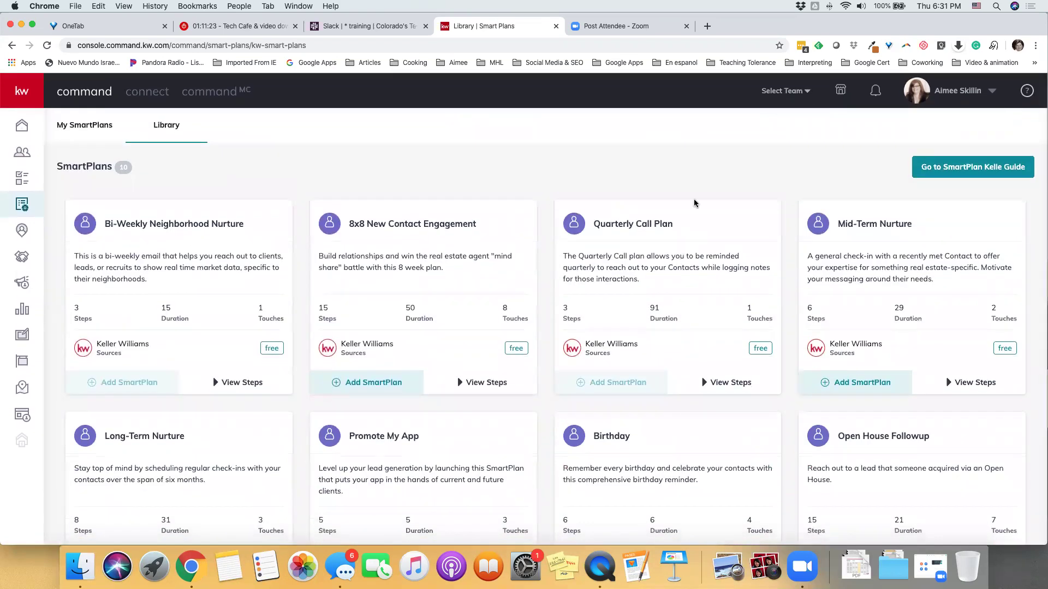
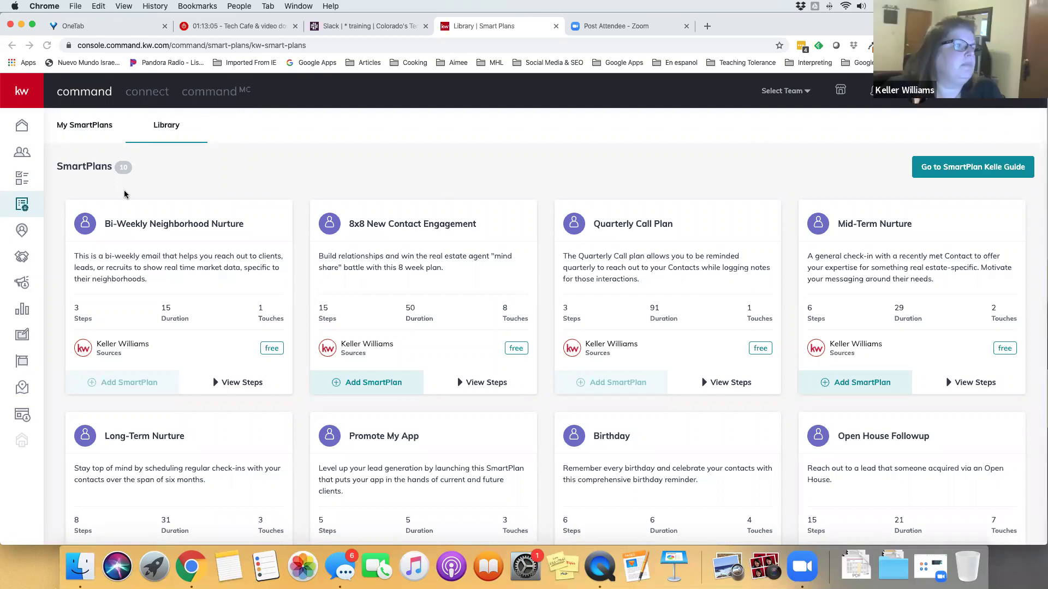
# Switch to My SmartPlans to list the seven people plans, including Tech Cafe and Tech Cafe 2
pyautogui.click(72, 121)
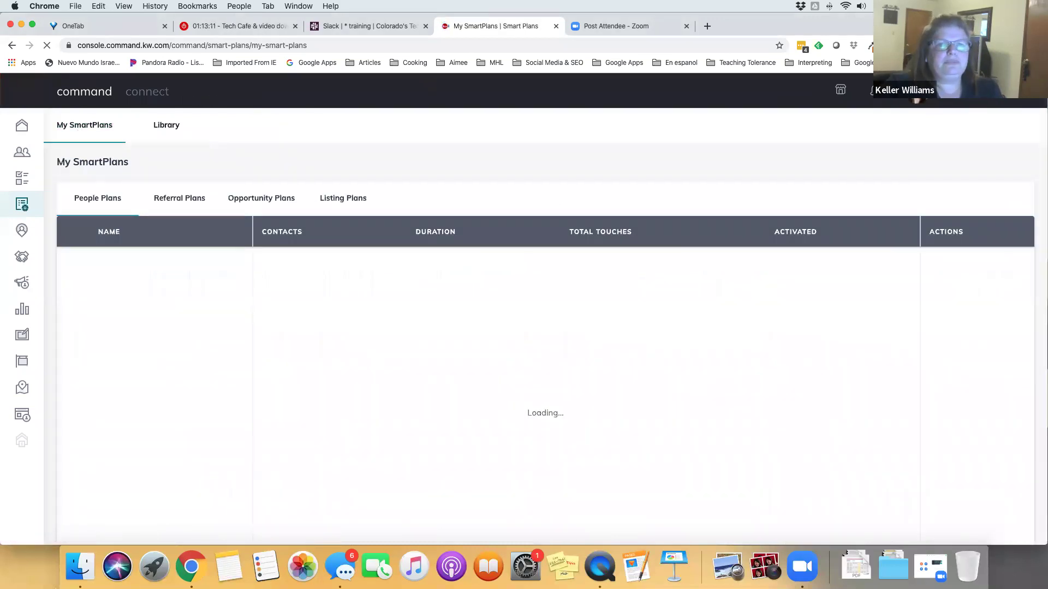
pyautogui.moveTo(237, 319); pyautogui.dragTo(978, 126)
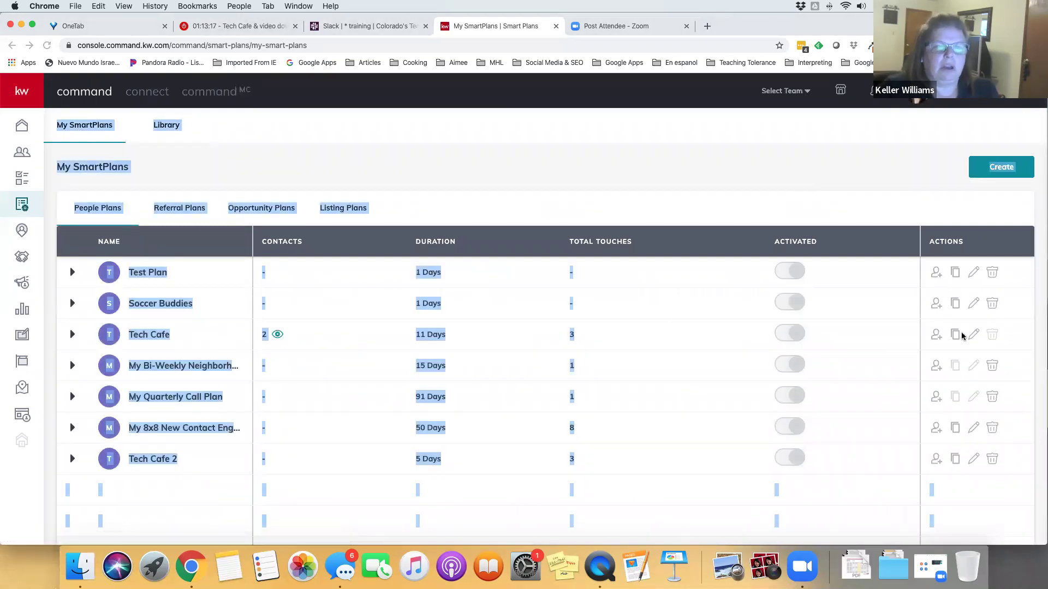
pyautogui.click(652, 307)
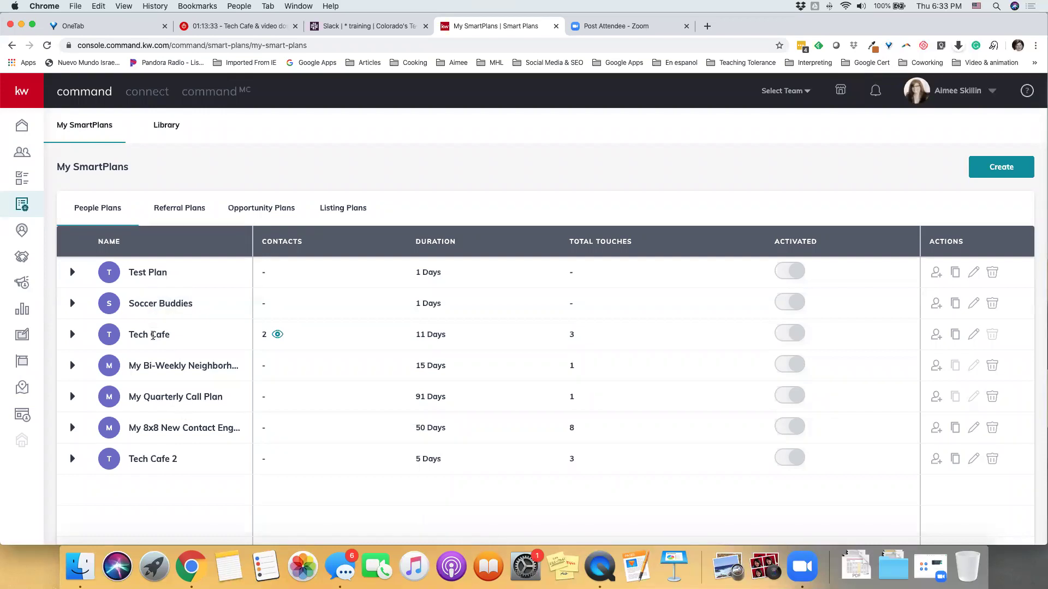
pyautogui.click(73, 335)
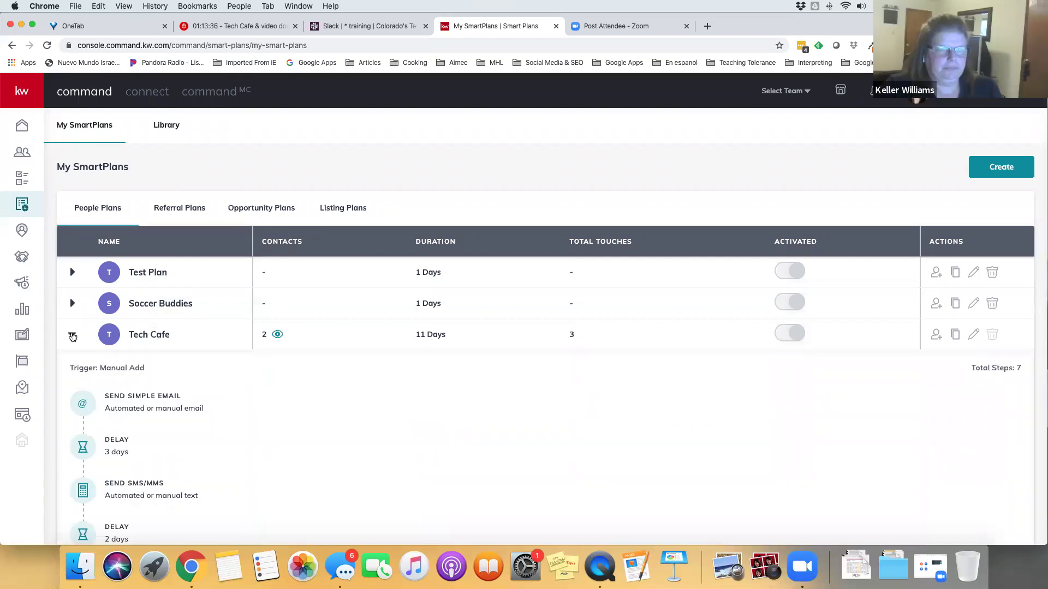
pyautogui.click(73, 335)
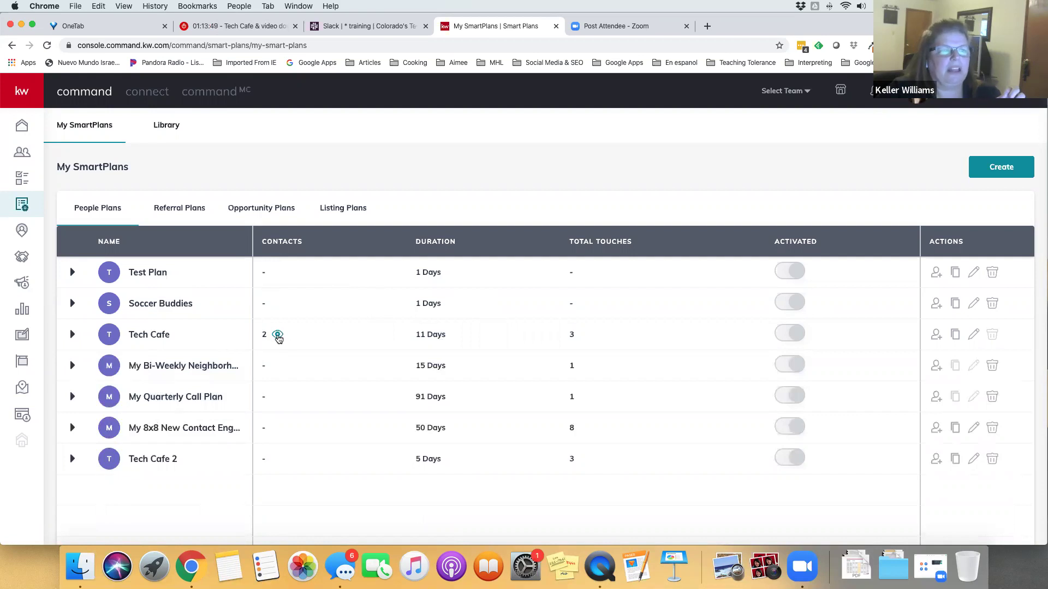
# Review Tech Cafe's two enrolled contacts without unsubscribing them, then go to the Contacts page
pyautogui.click(278, 335)
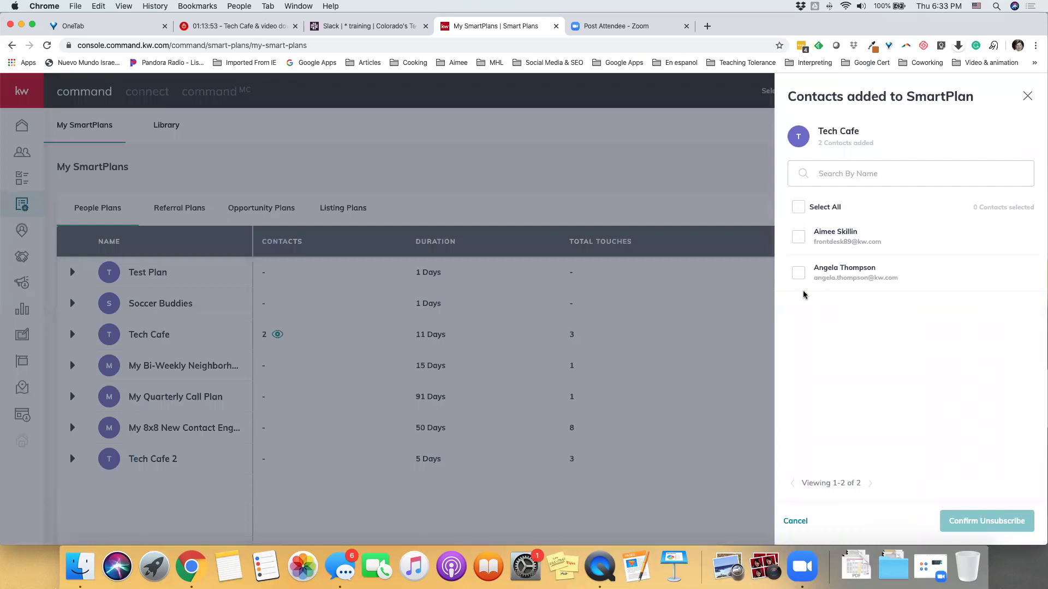
pyautogui.click(799, 207)
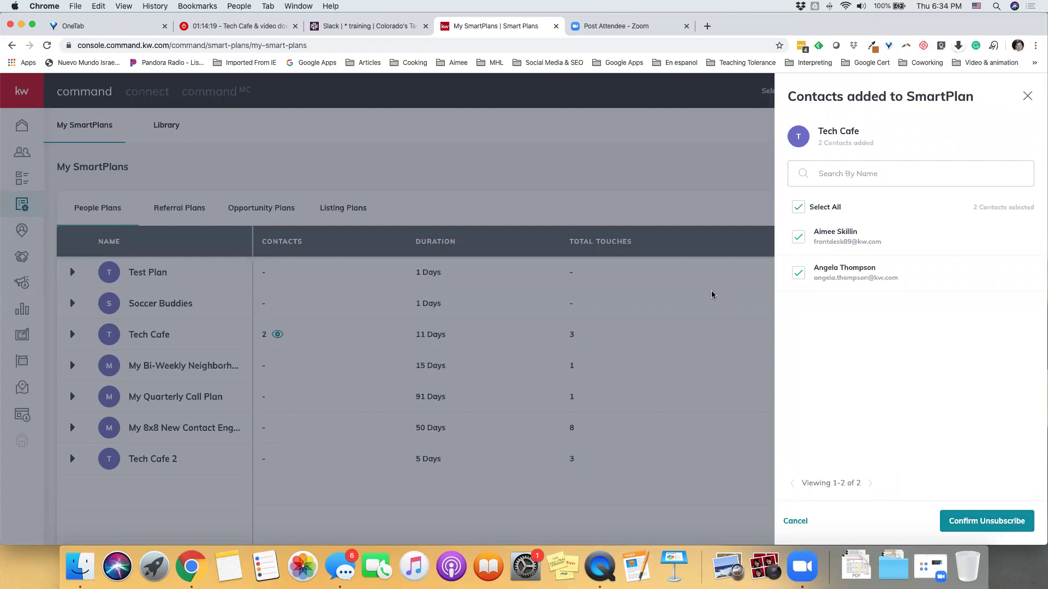
pyautogui.click(799, 207)
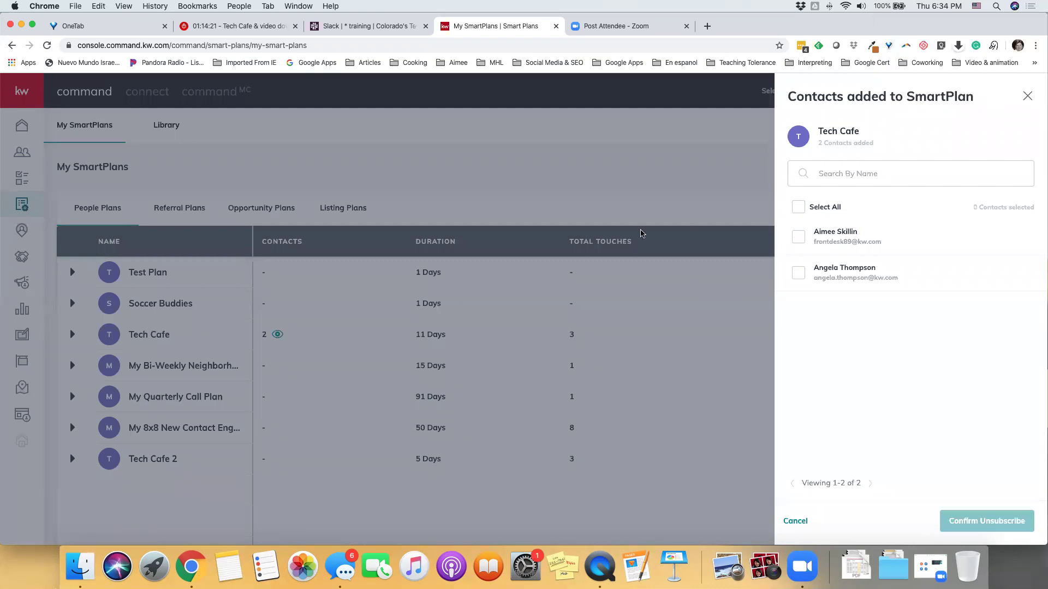
pyautogui.click(1027, 97)
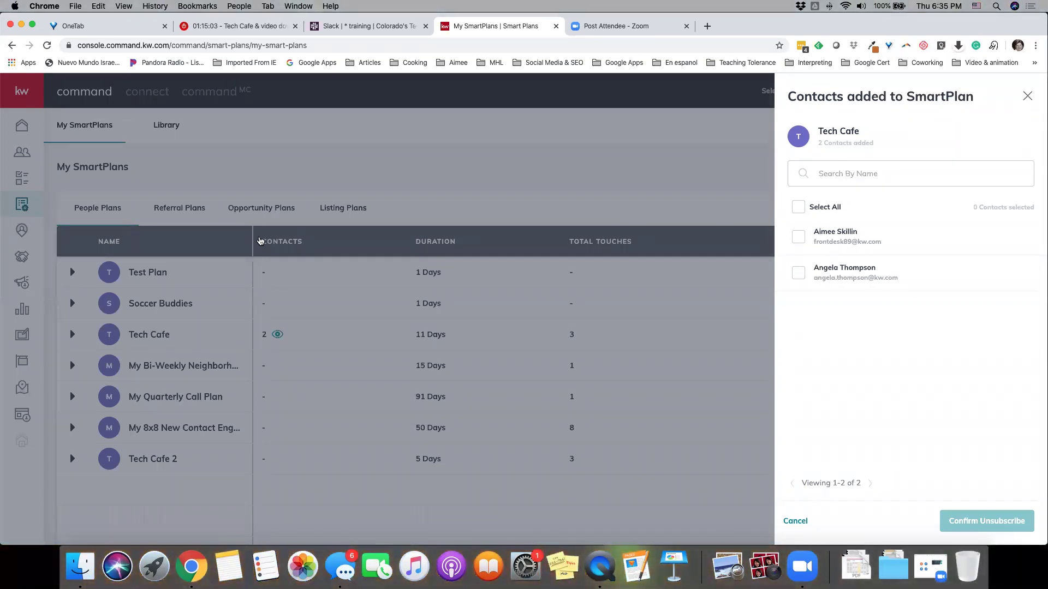
pyautogui.click(14, 128)
pyautogui.click(23, 155)
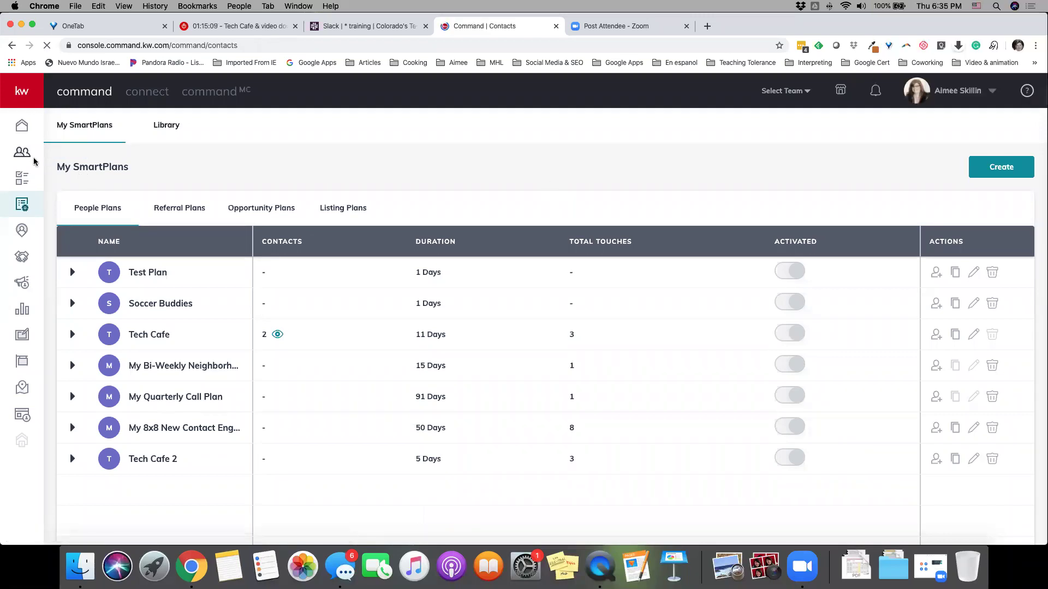
# Select all 10 contacts on the Contacts page and show the bulk action list
pyautogui.click(18, 156)
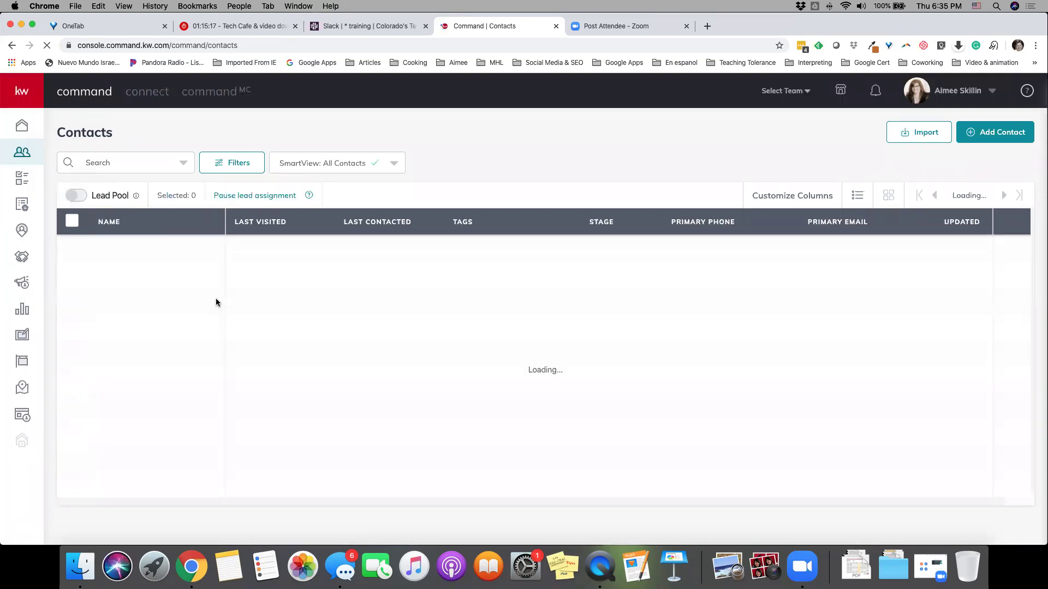
pyautogui.click(73, 222)
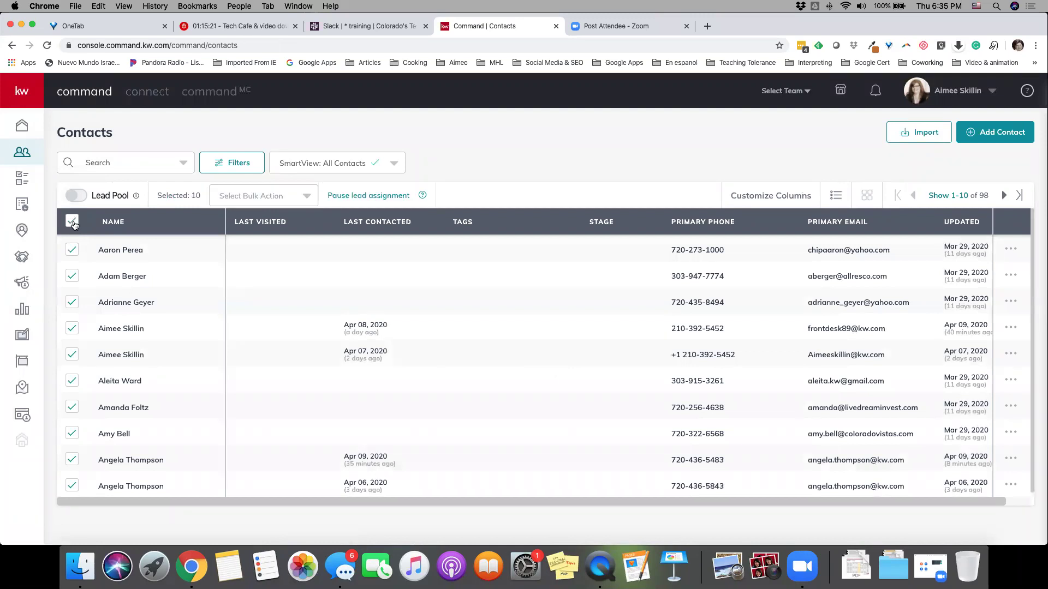
pyautogui.click(300, 198)
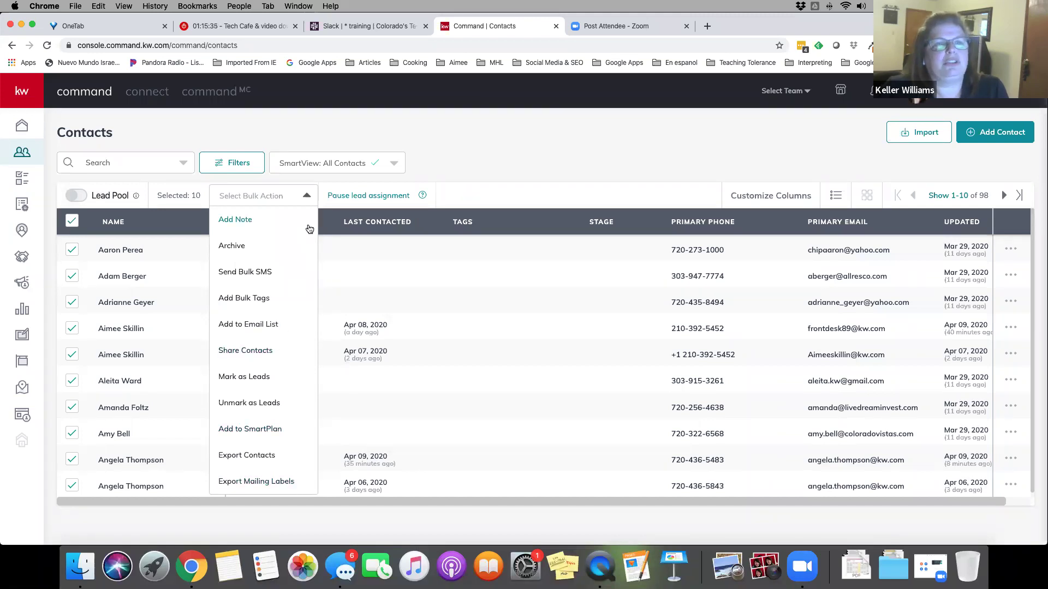
# Add the 10 selected contacts to a SmartPlan, choosing Test Plan
pyautogui.click(268, 431)
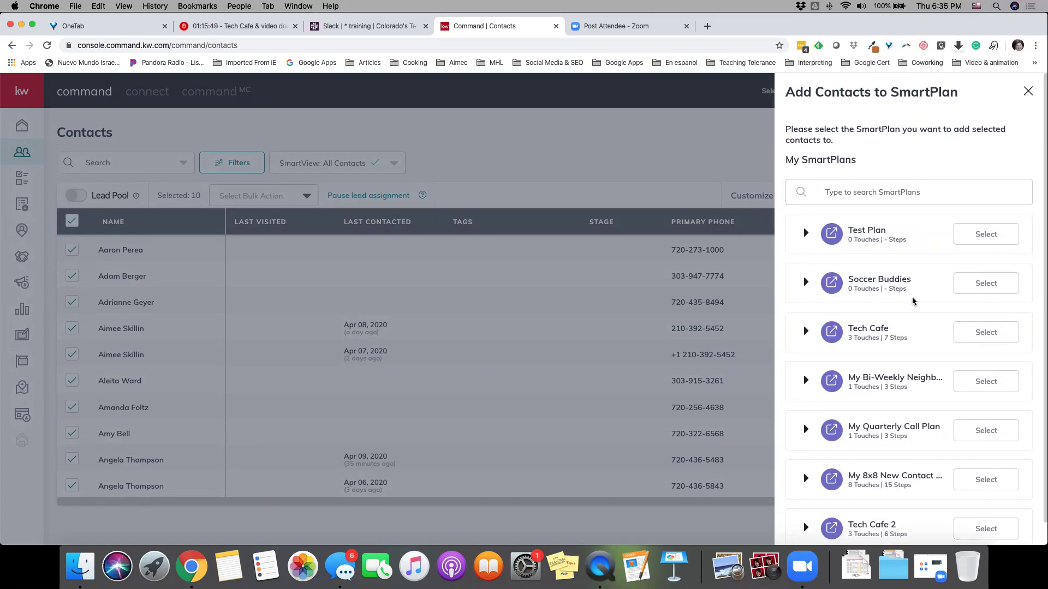
pyautogui.scroll(-1, 914, 301)
pyautogui.scroll(1, 914, 302)
pyautogui.scroll(-1, 914, 301)
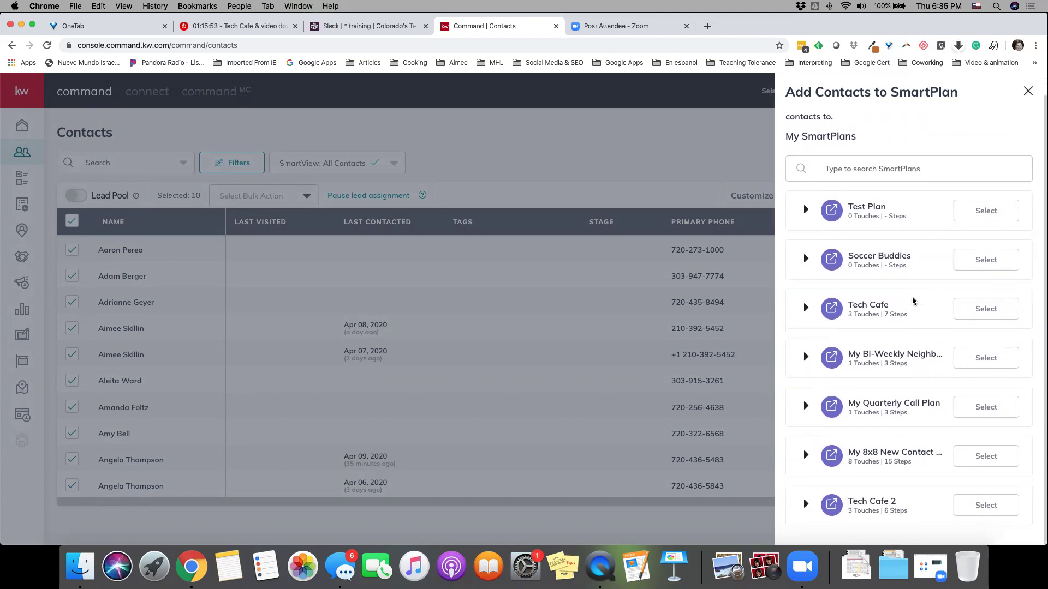
pyautogui.click(985, 212)
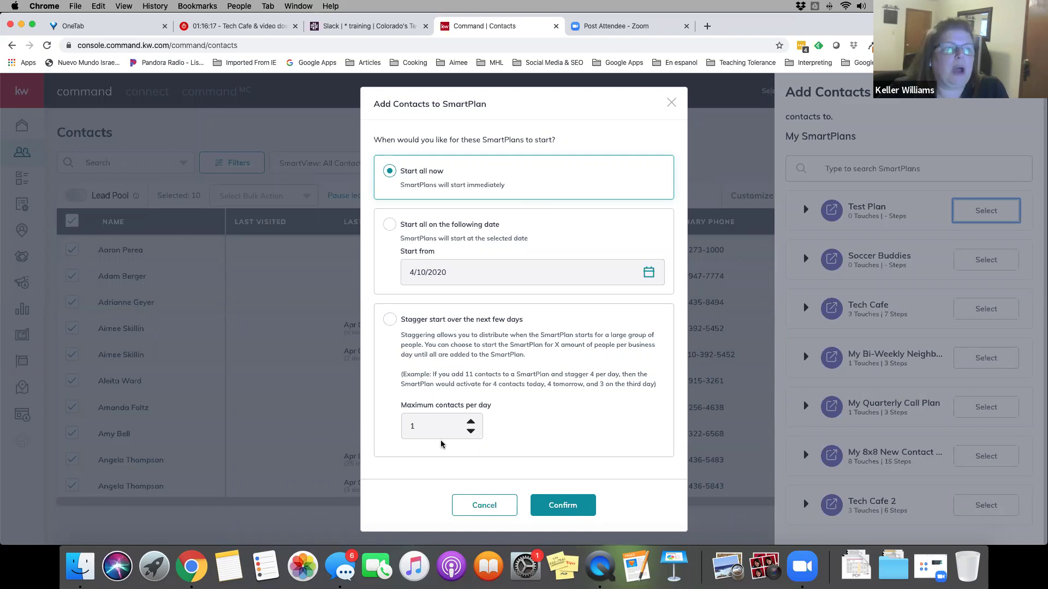
# Try a staggered start capped at 3 contacts per day, then cancel adding them to Test Plan
pyautogui.click(472, 433)
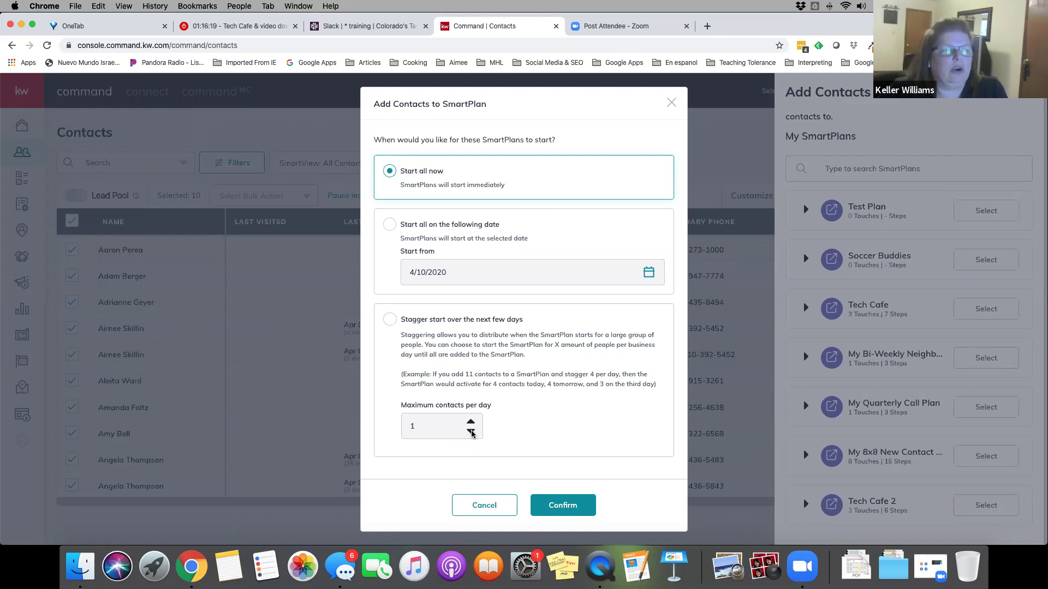
pyautogui.doubleClick(415, 430)
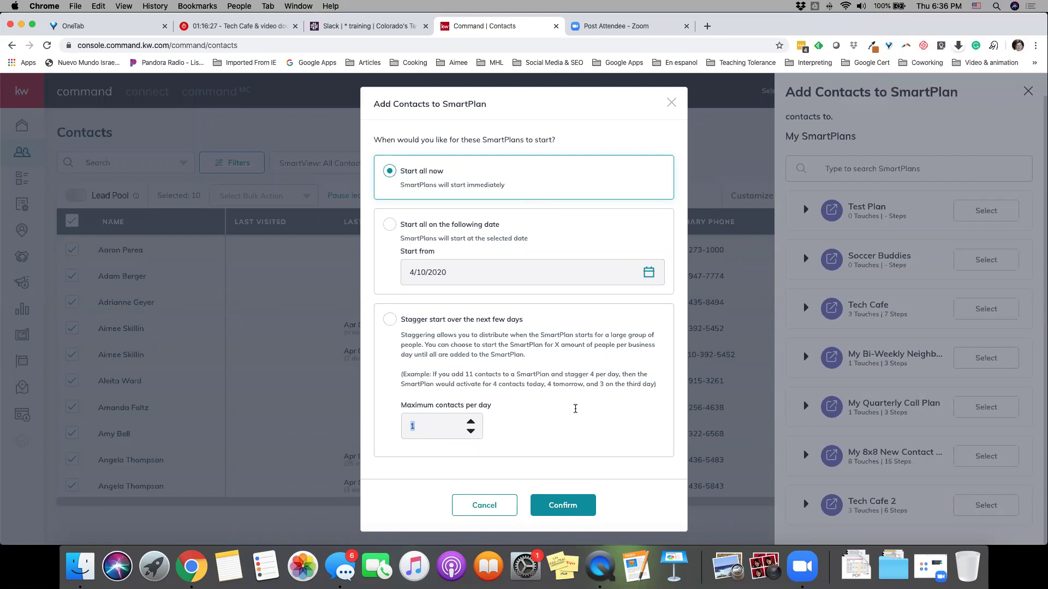
pyautogui.click(387, 326)
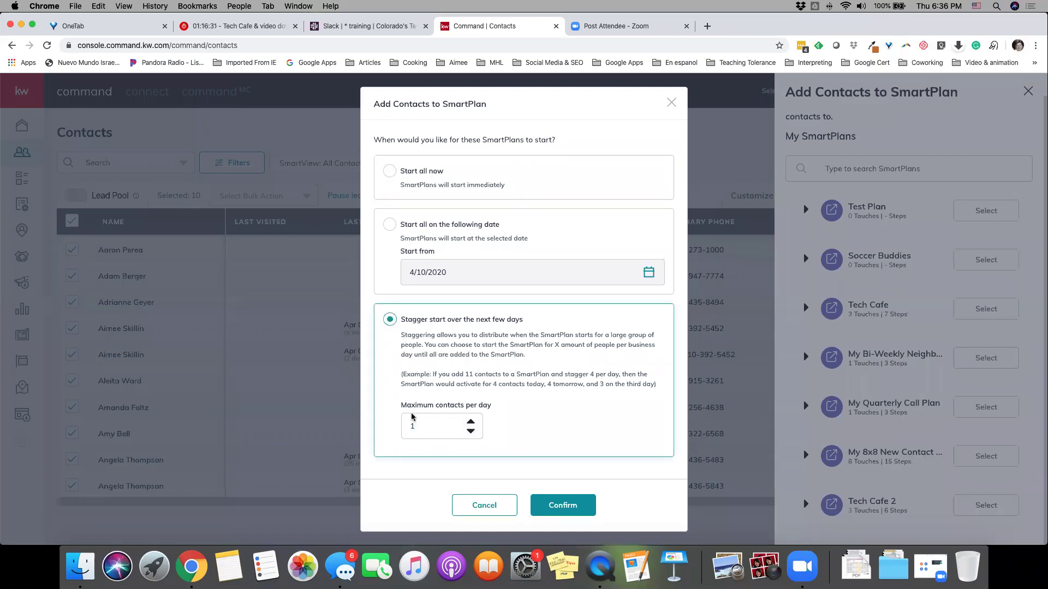
pyautogui.click(470, 432)
pyautogui.click(471, 422)
pyautogui.doubleClick(471, 423)
pyautogui.moveTo(419, 428); pyautogui.dragTo(402, 429)
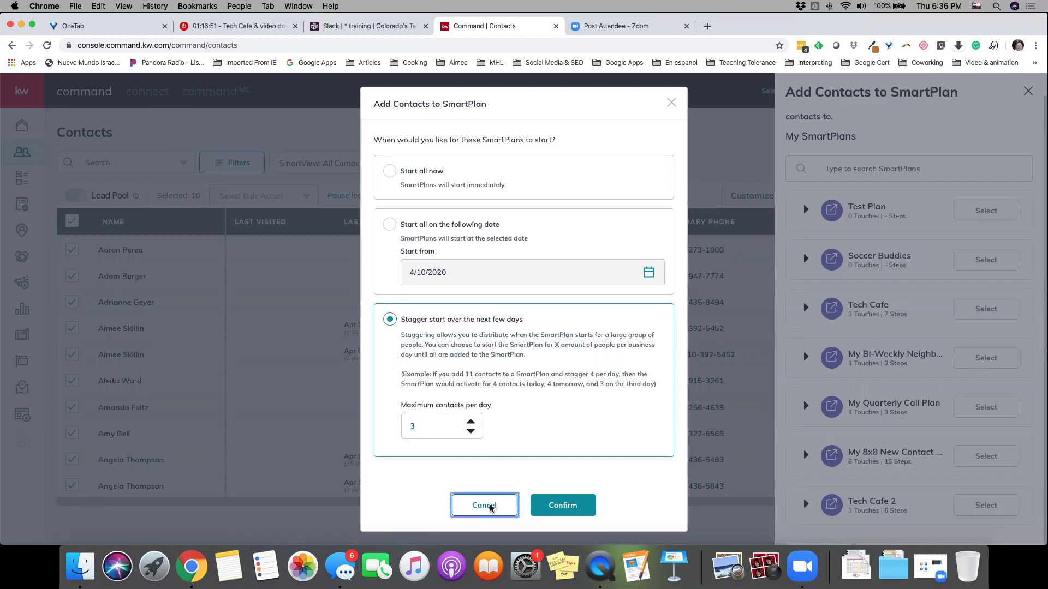
pyautogui.click(488, 506)
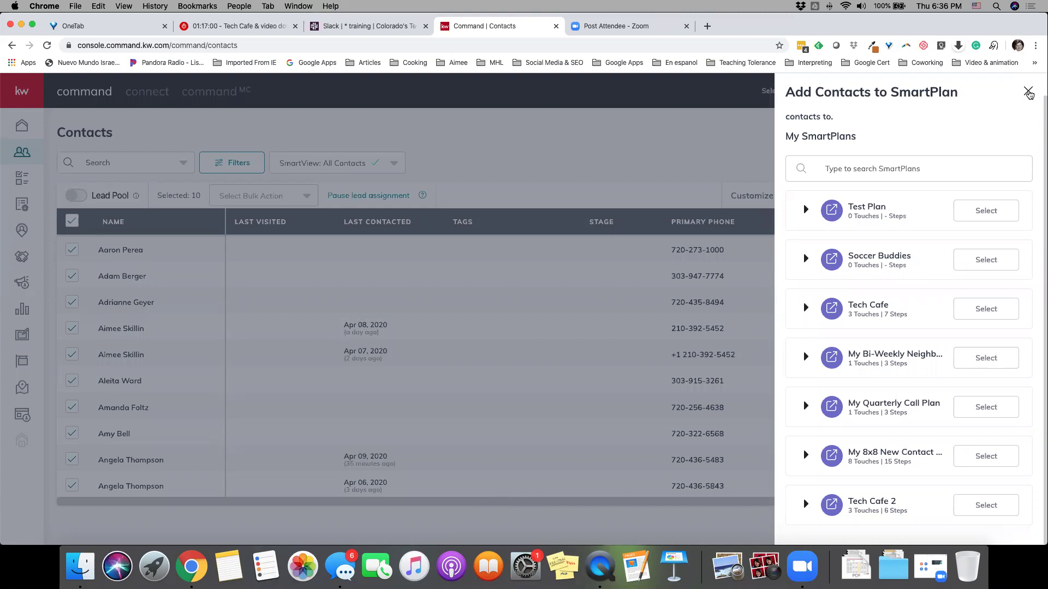
# Close the SmartPlan choices and the Notifications panel to reveal the 98-contact list
pyautogui.click(1028, 93)
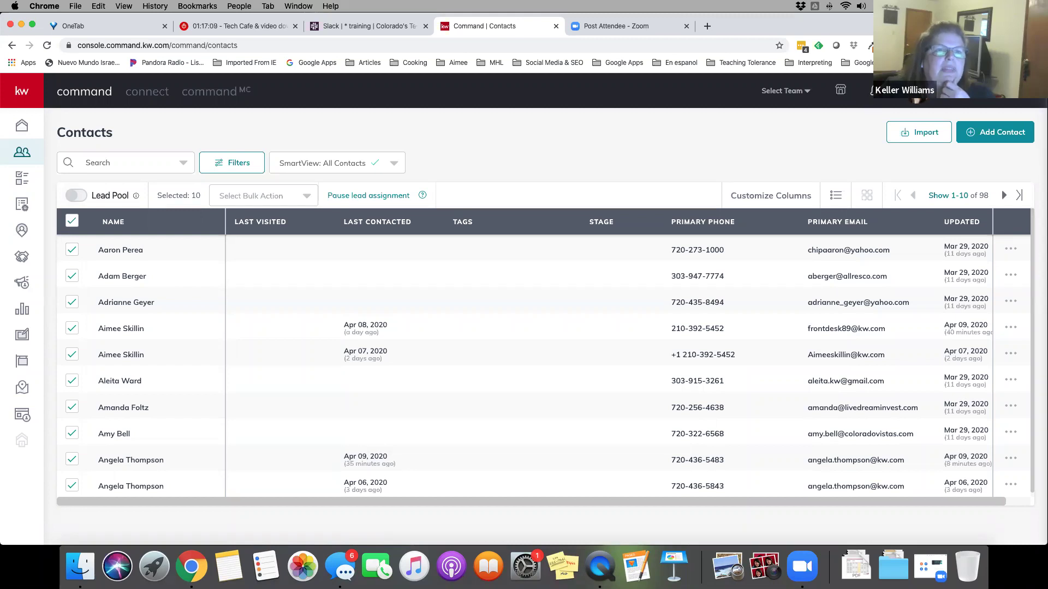
pyautogui.click(873, 91)
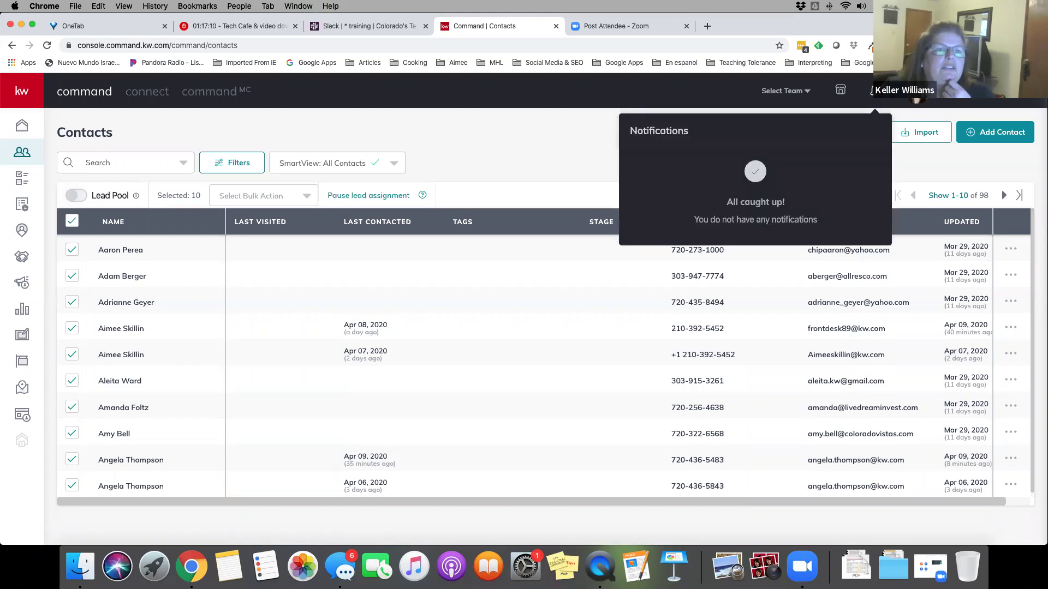
pyautogui.click(560, 159)
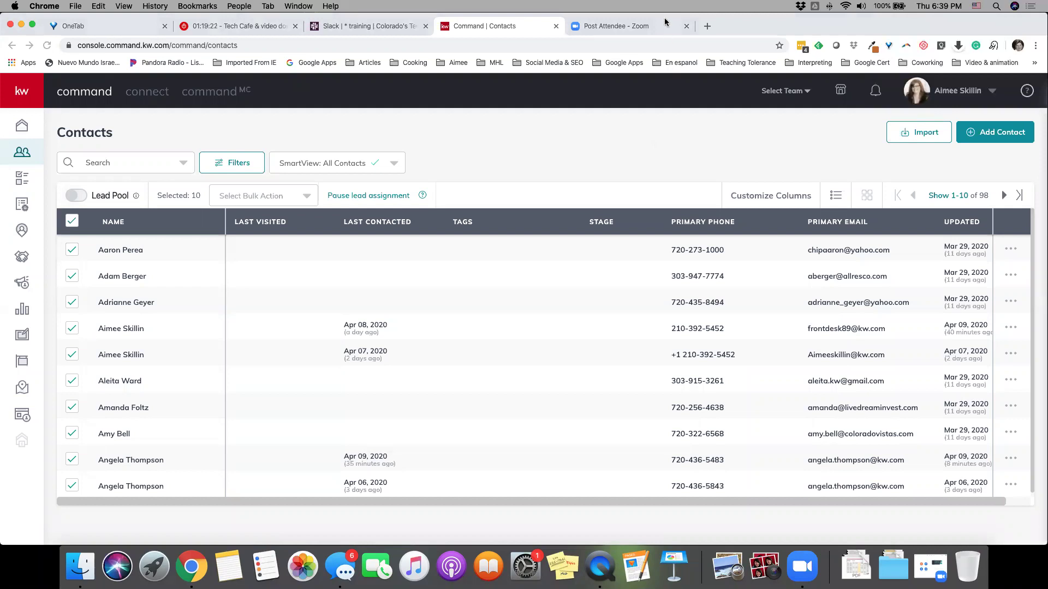
# Go to SmartPlans and open the Tech Cafe plan in the editor
pyautogui.click(22, 204)
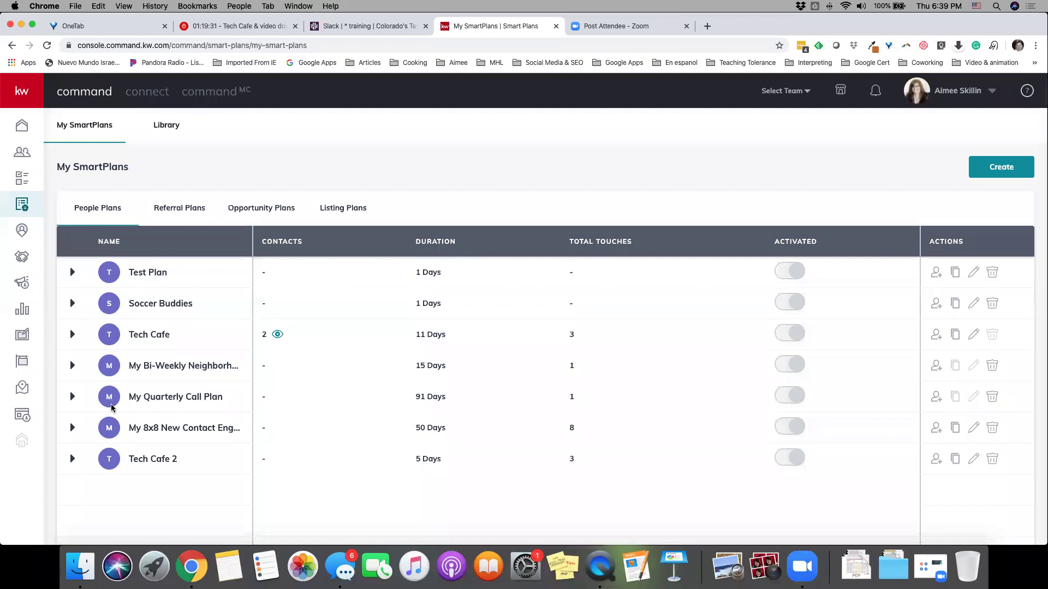
pyautogui.click(975, 336)
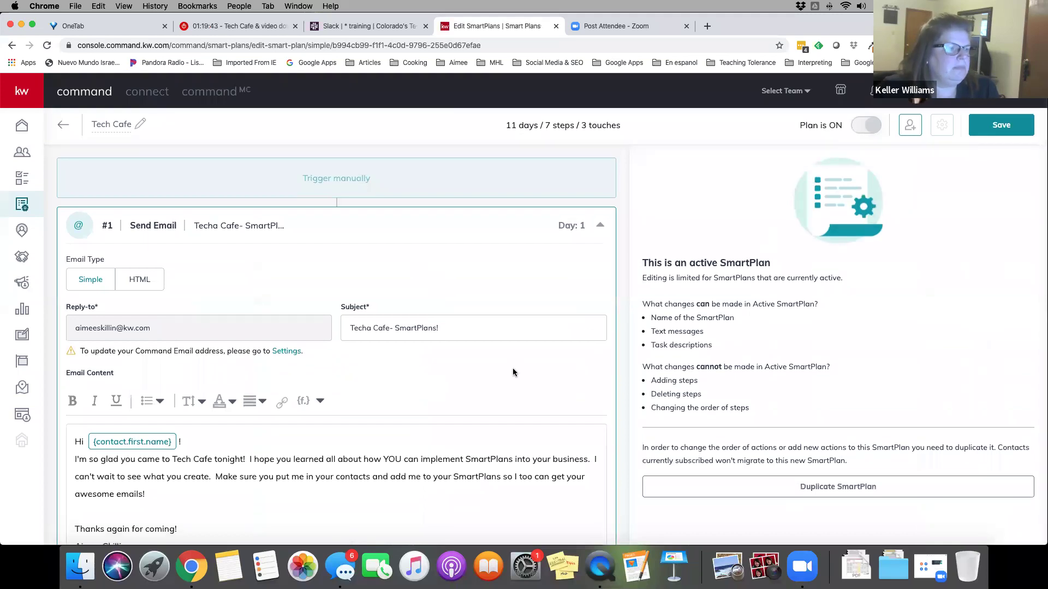
# Insert a blank line after "awesome emails!" in Tech Cafe's first email body
pyautogui.scroll(-5, 513, 368)
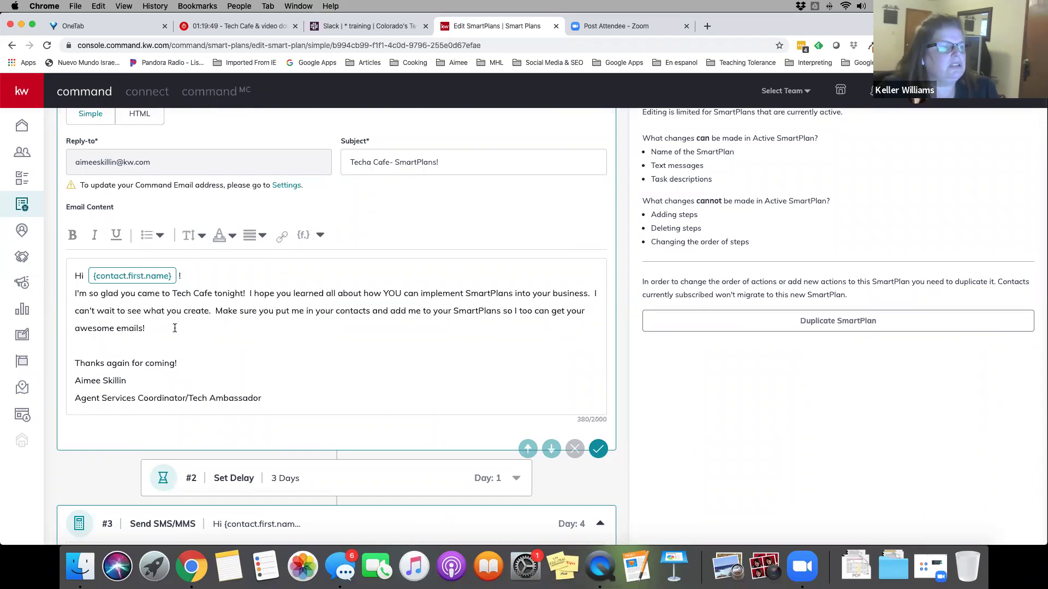
pyautogui.click(196, 326)
pyautogui.press('Return')
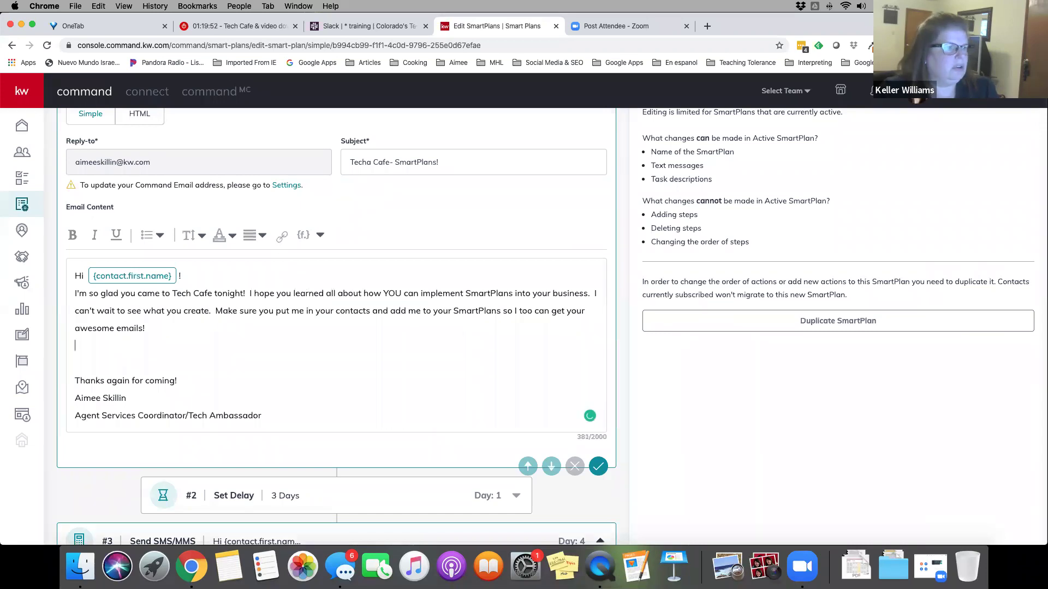
pyautogui.click(282, 239)
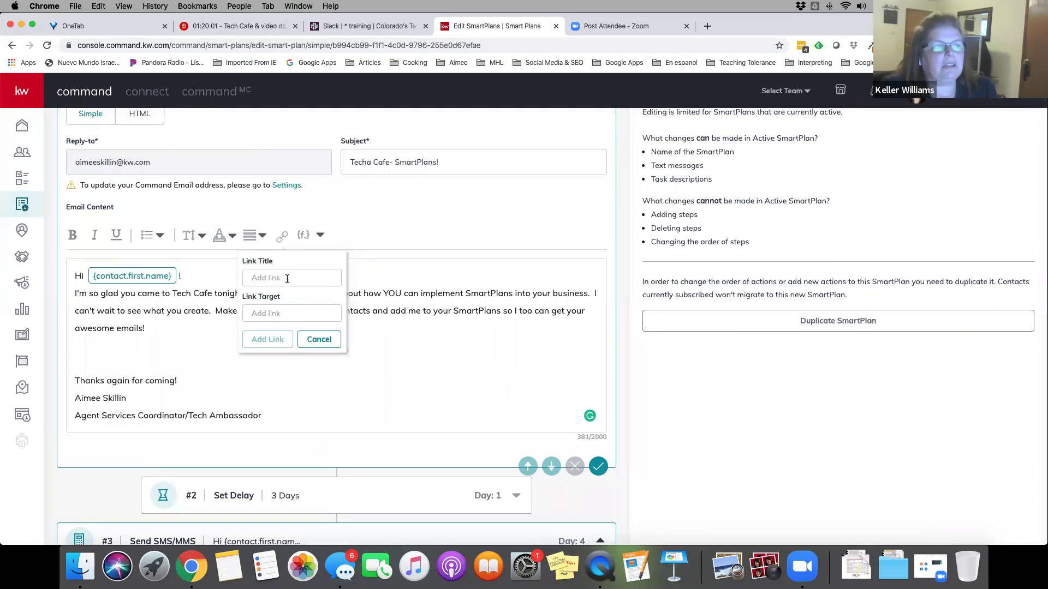
pyautogui.click(256, 313)
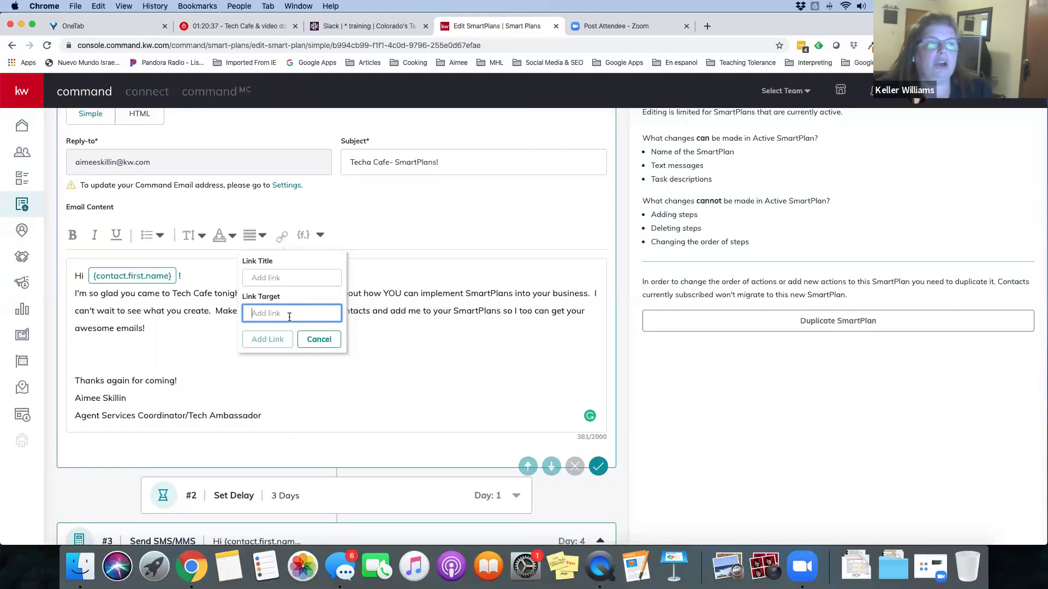
pyautogui.click(315, 339)
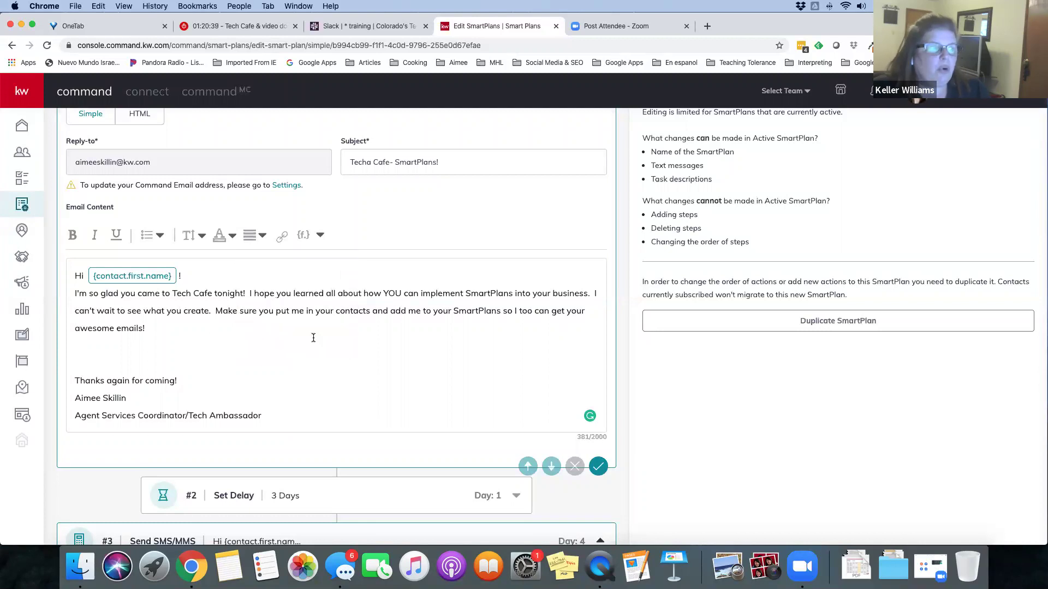
pyautogui.scroll(3, 401, 333)
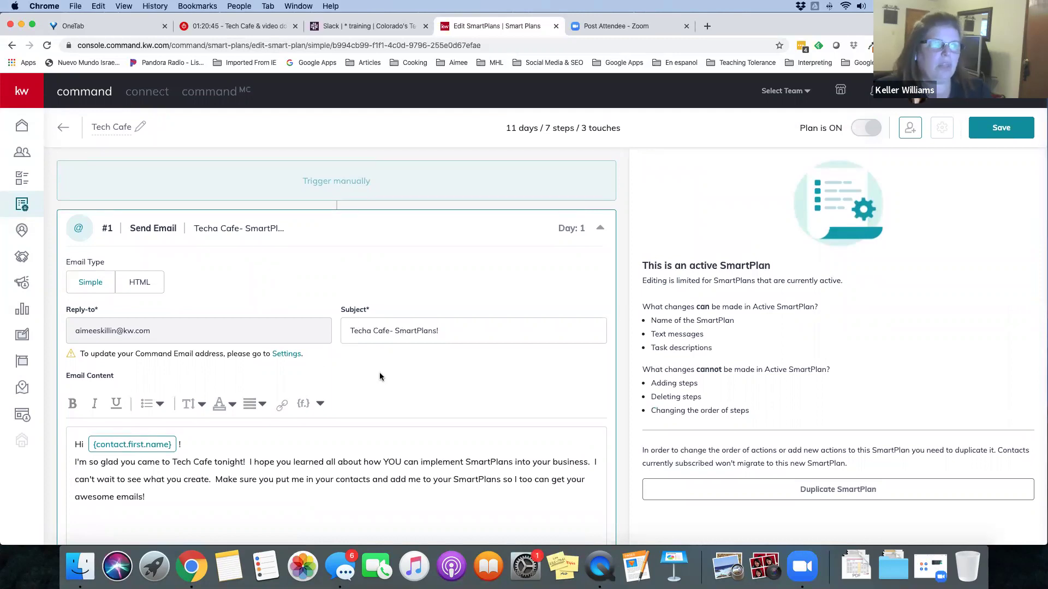
pyautogui.scroll(-5, 380, 377)
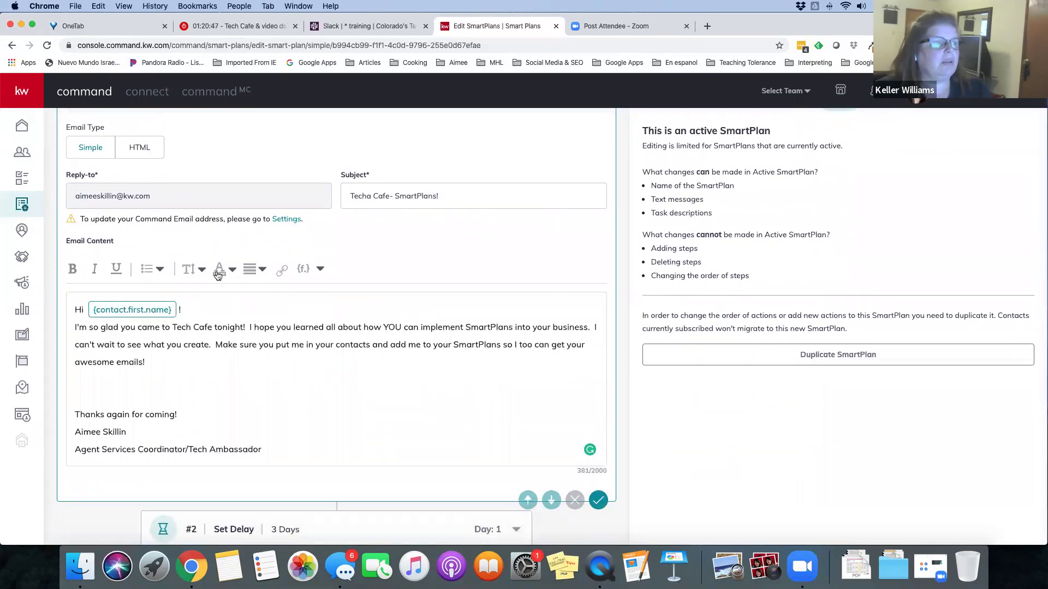
pyautogui.click(217, 275)
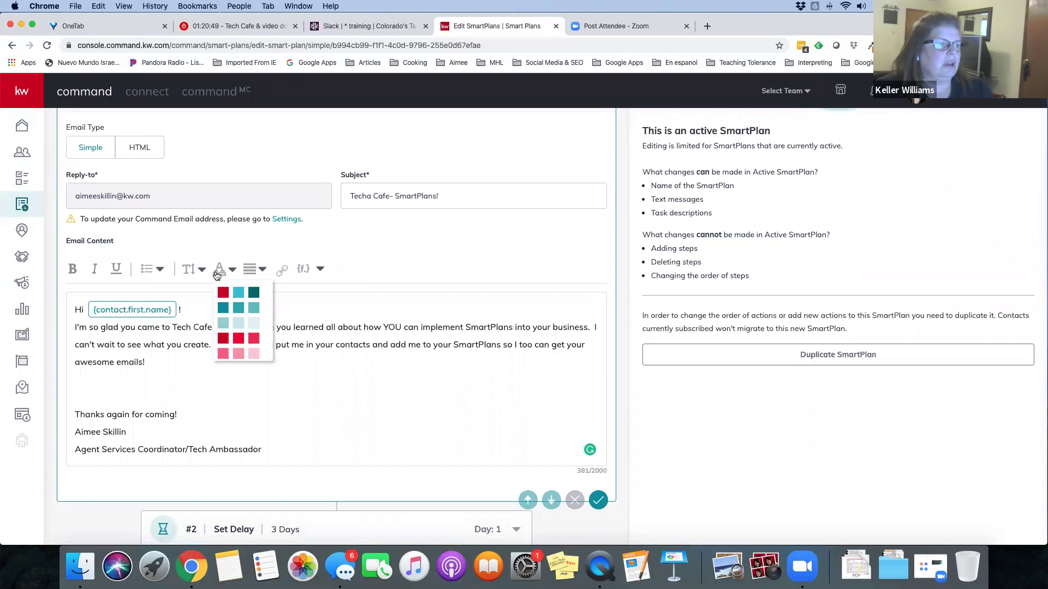
pyautogui.click(188, 271)
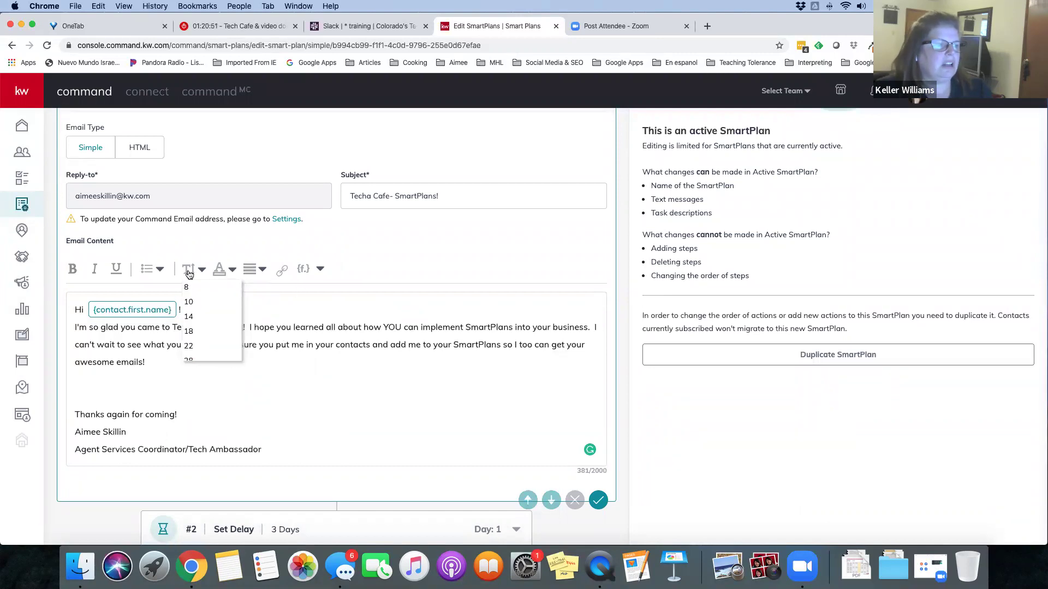
pyautogui.click(159, 269)
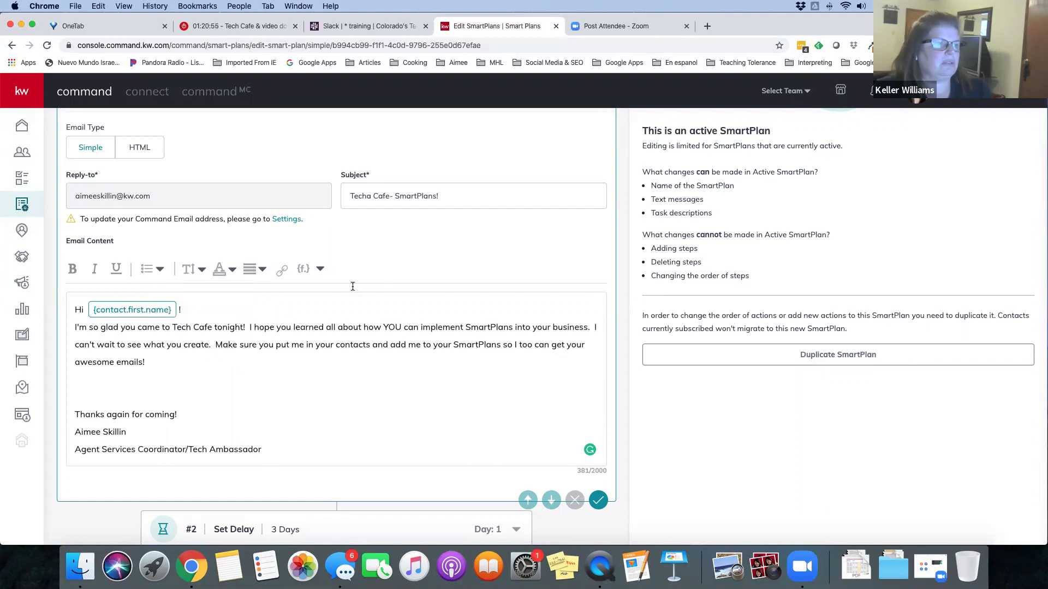
pyautogui.click(320, 270)
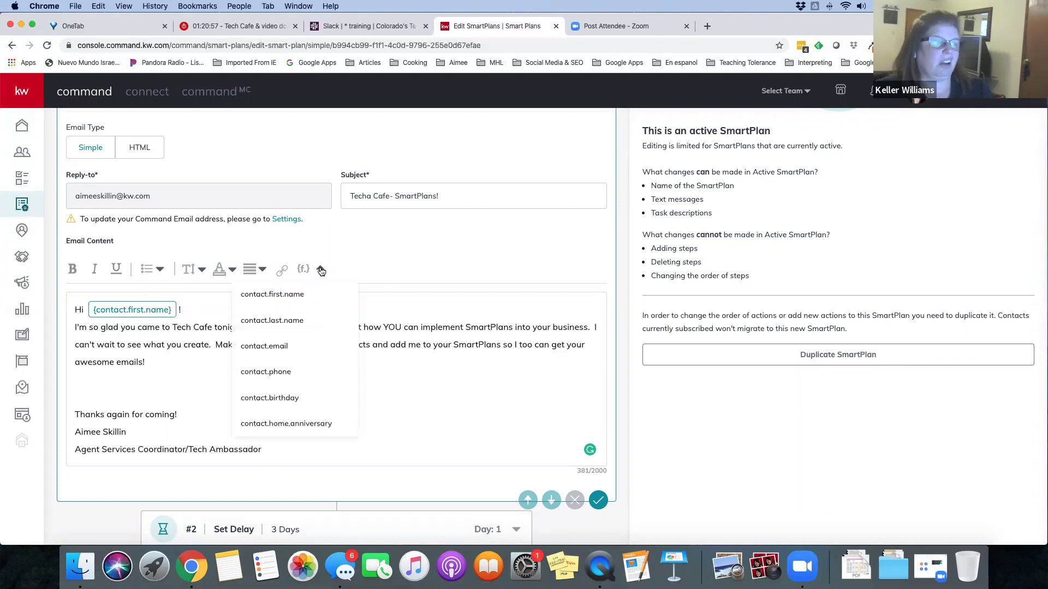
pyautogui.click(258, 425)
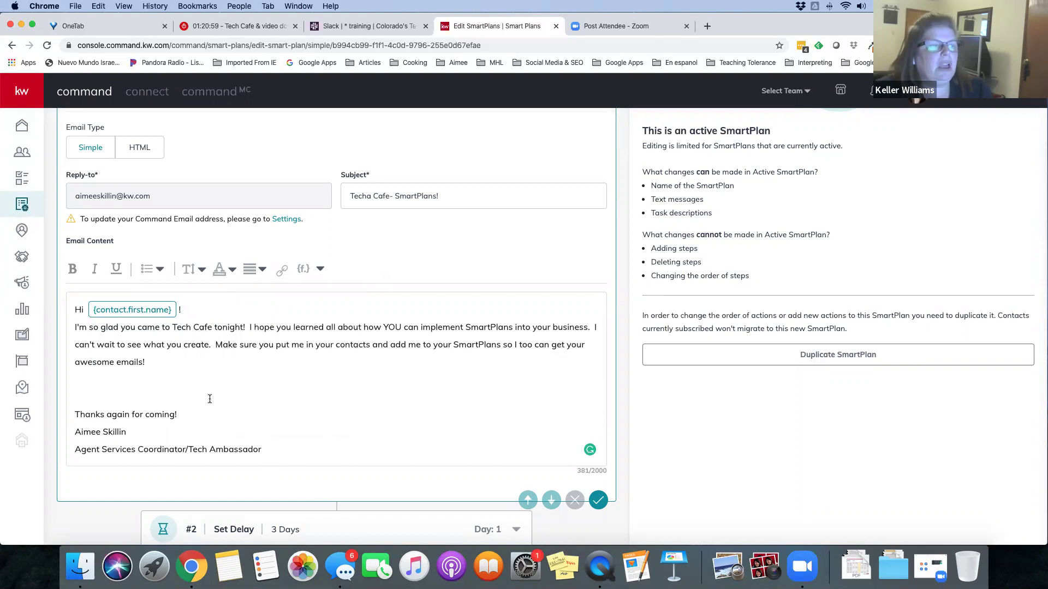
pyautogui.click(90, 402)
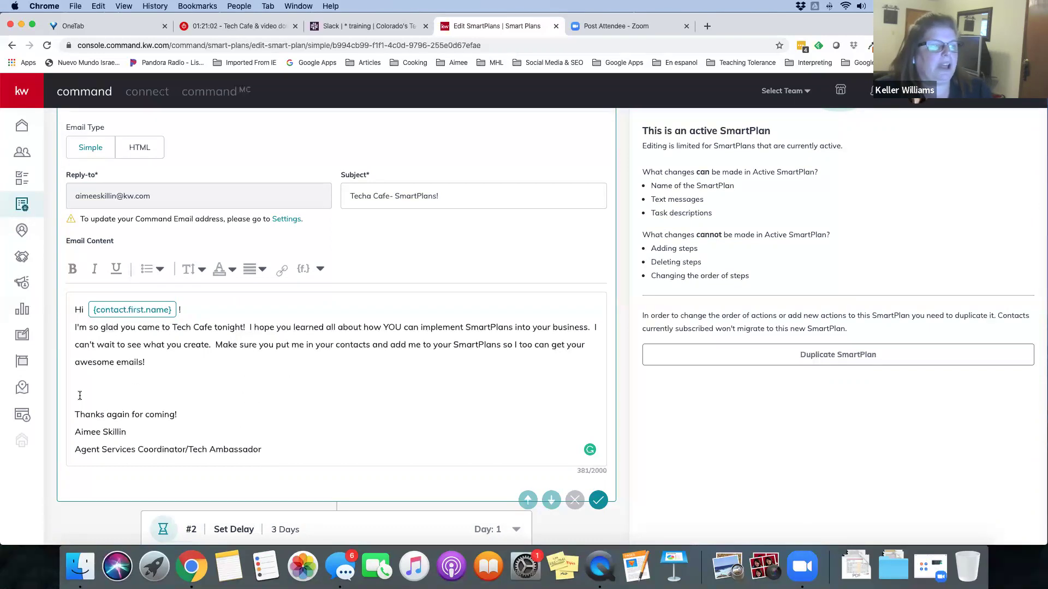
# Delete the extra blank line, bringing the email body to 380 characters
pyautogui.press('BackSpace')
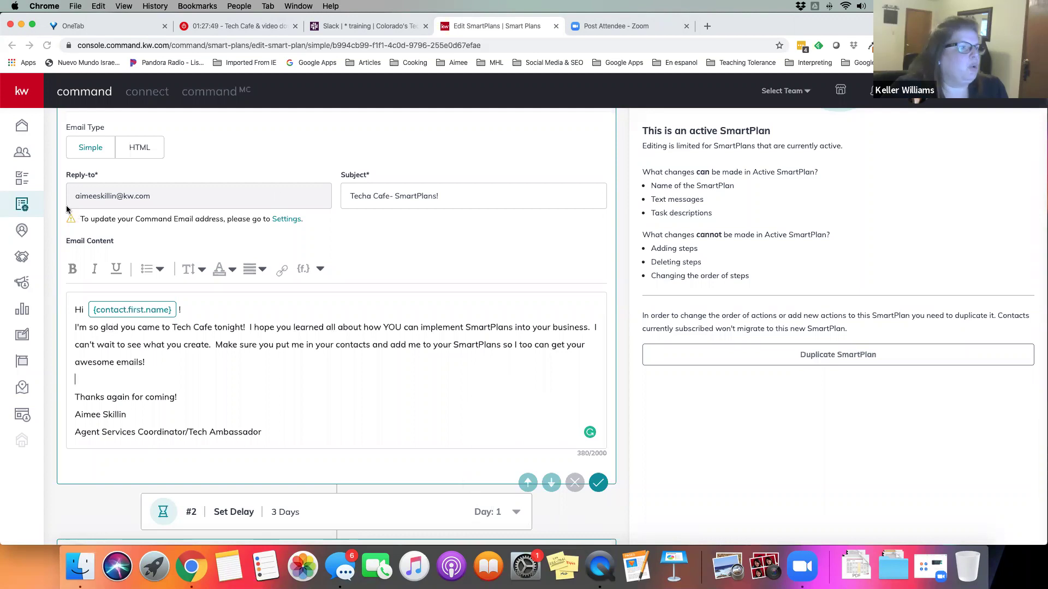
# Show the Consumer landing pages list, cancelling a started standalone page without creating it
pyautogui.click(19, 419)
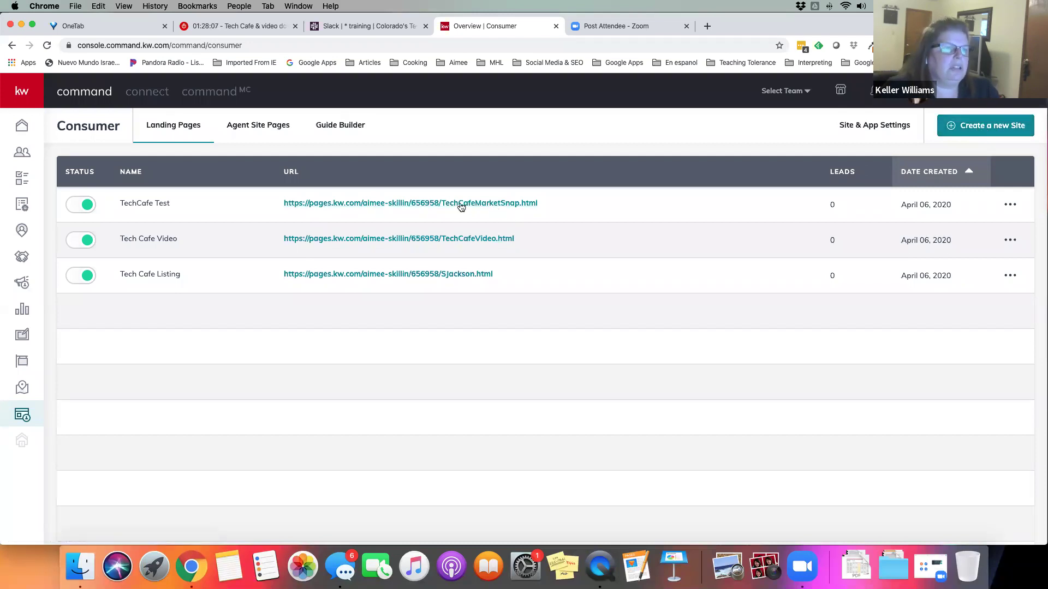
pyautogui.click(971, 130)
pyautogui.click(523, 335)
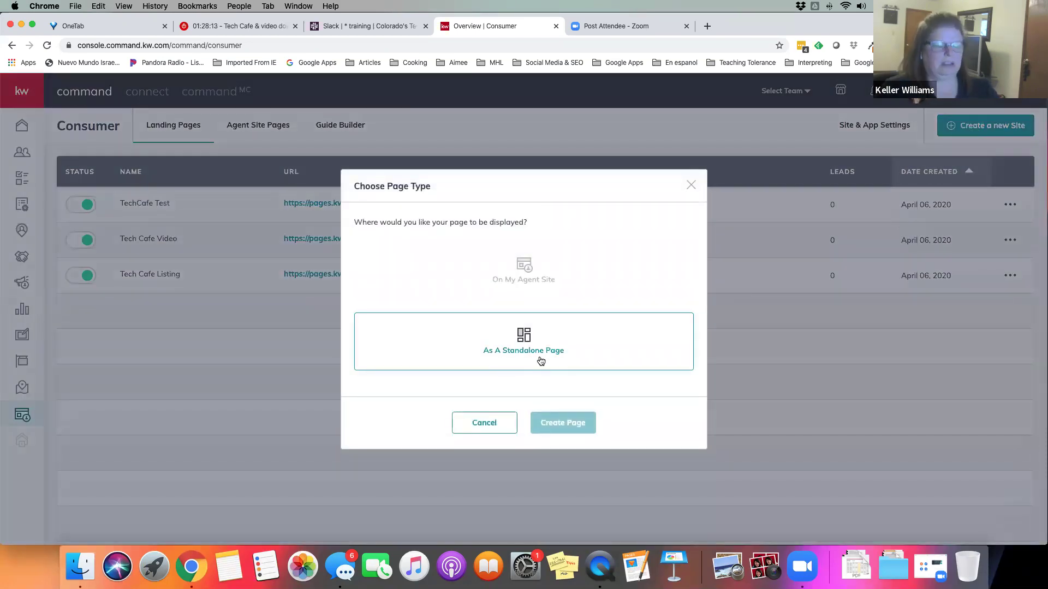
pyautogui.click(480, 425)
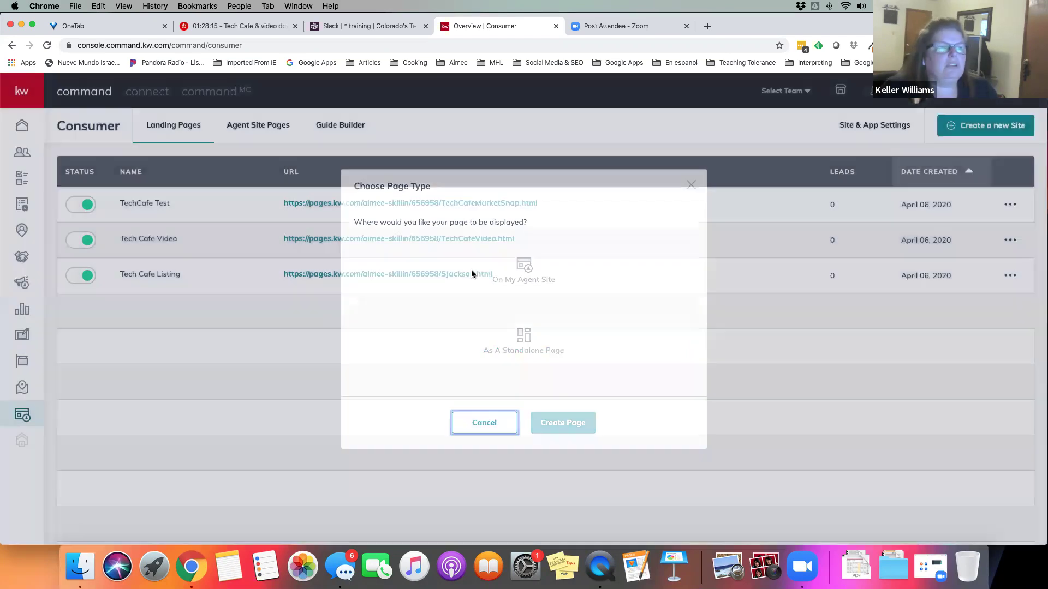
# Open the TechCafe Test page in the editor and scroll through it
pyautogui.click(1010, 205)
pyautogui.click(929, 229)
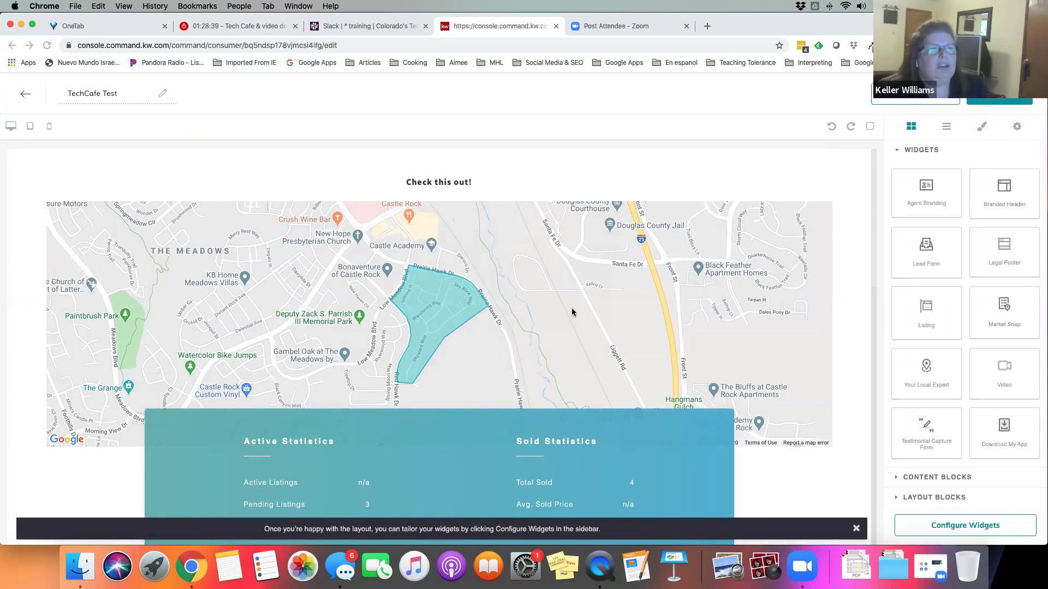
pyautogui.scroll(-10, 571, 312)
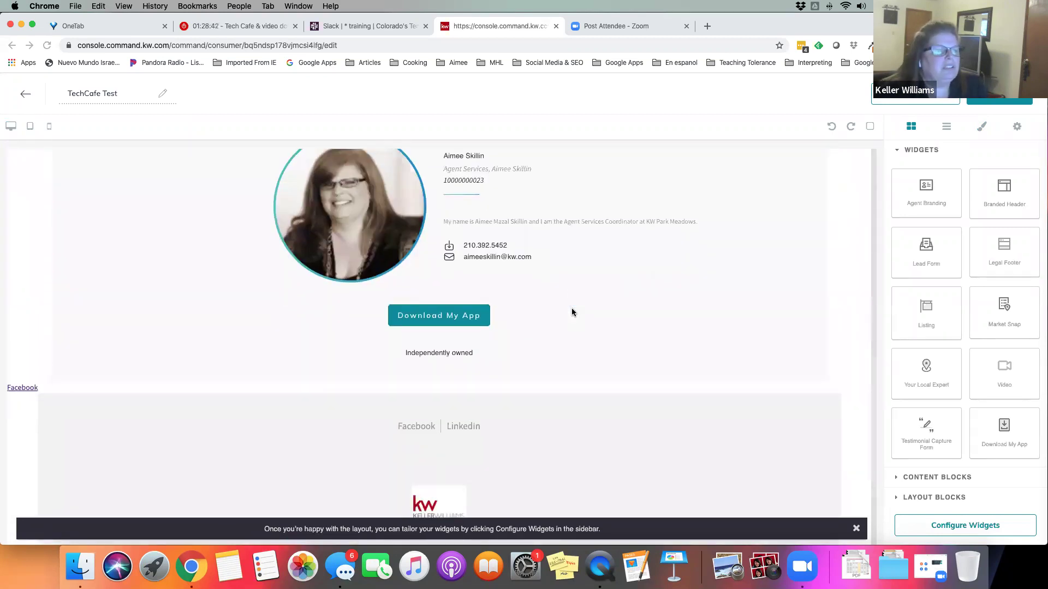
pyautogui.scroll(-3, 572, 312)
pyautogui.scroll(10, 572, 308)
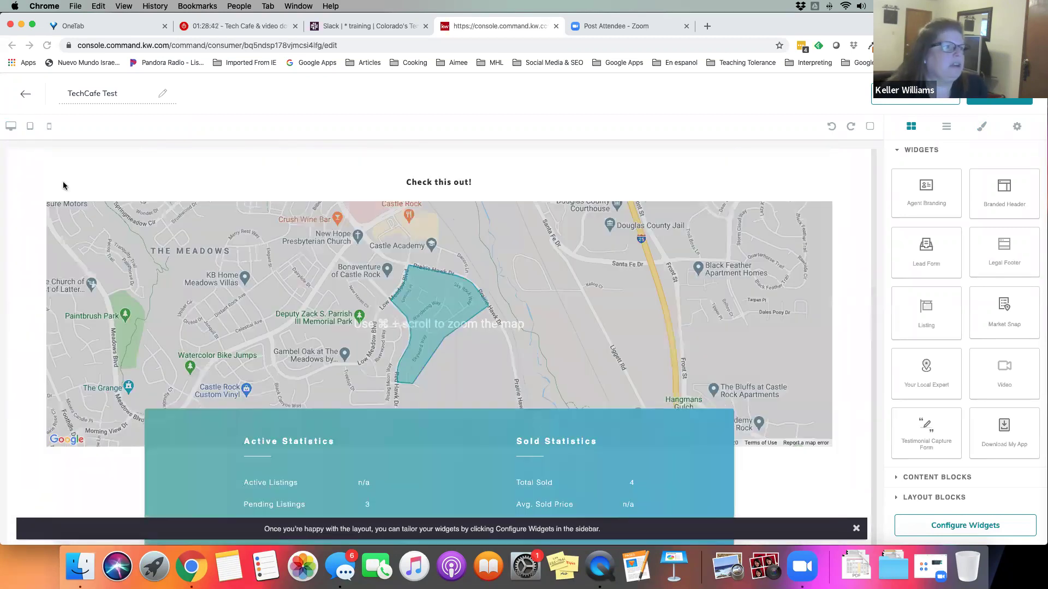
# Leave the editor, save the TechCafe Test changes, and open the Tech Cafe Listing row's menu
pyautogui.click(26, 94)
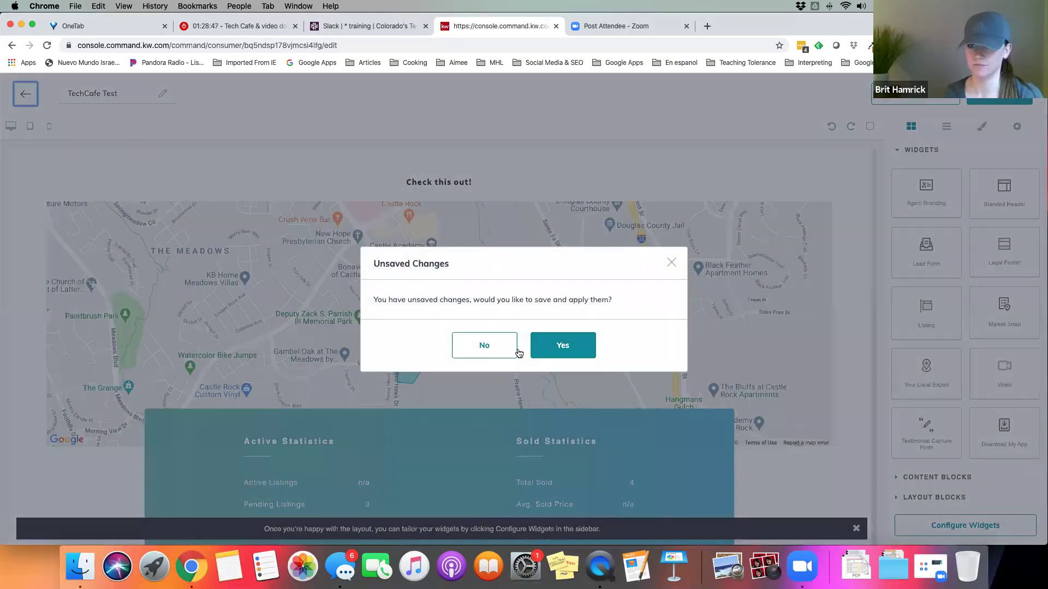
pyautogui.click(567, 346)
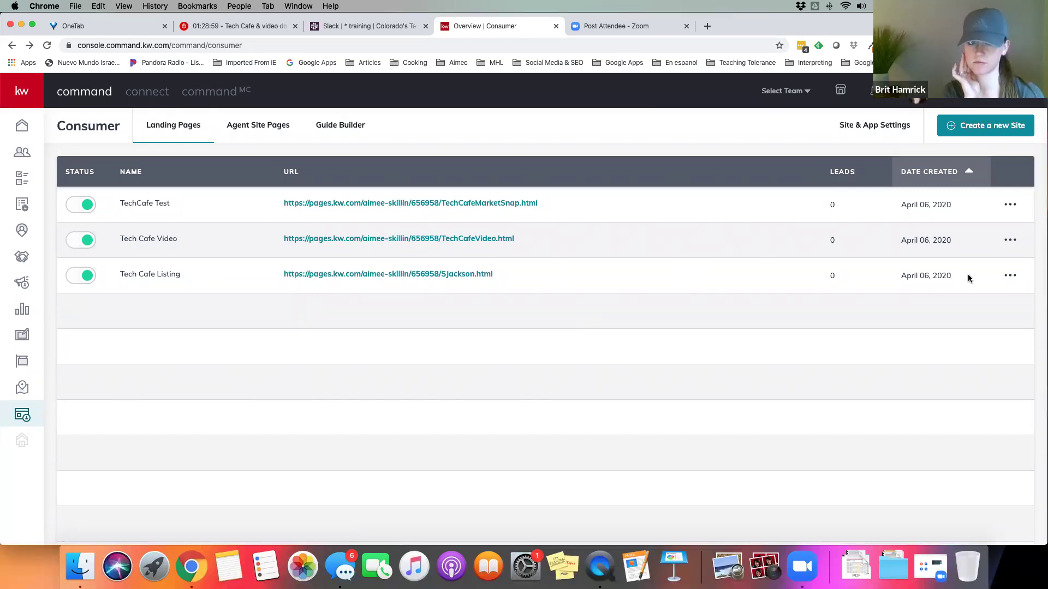
pyautogui.click(1010, 277)
# Open Tech Cafe Listing for editing and review its $950,000, 5-bedroom property details
pyautogui.click(927, 299)
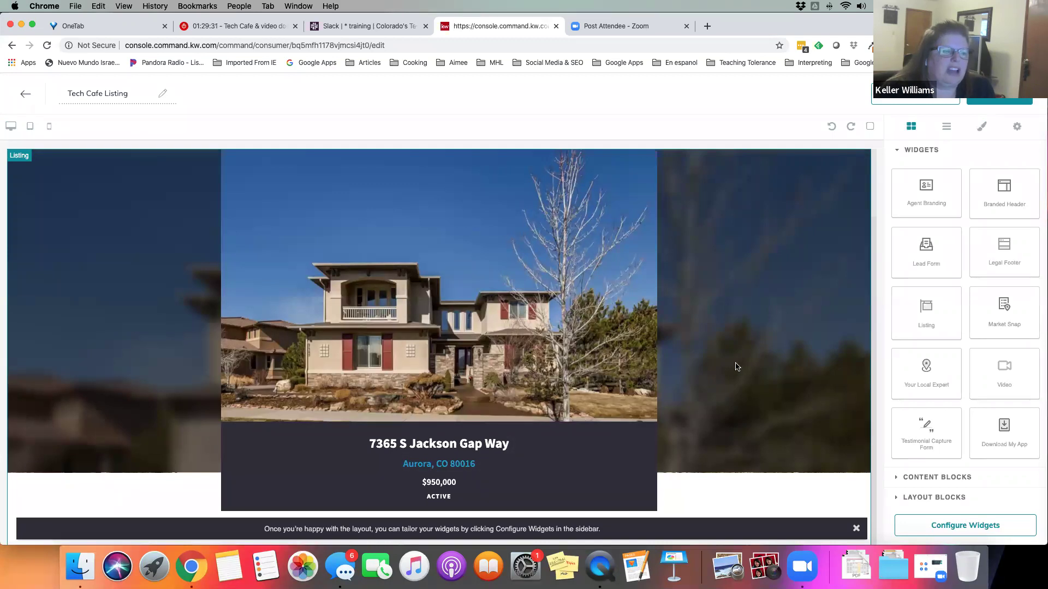
pyautogui.scroll(-8, 735, 367)
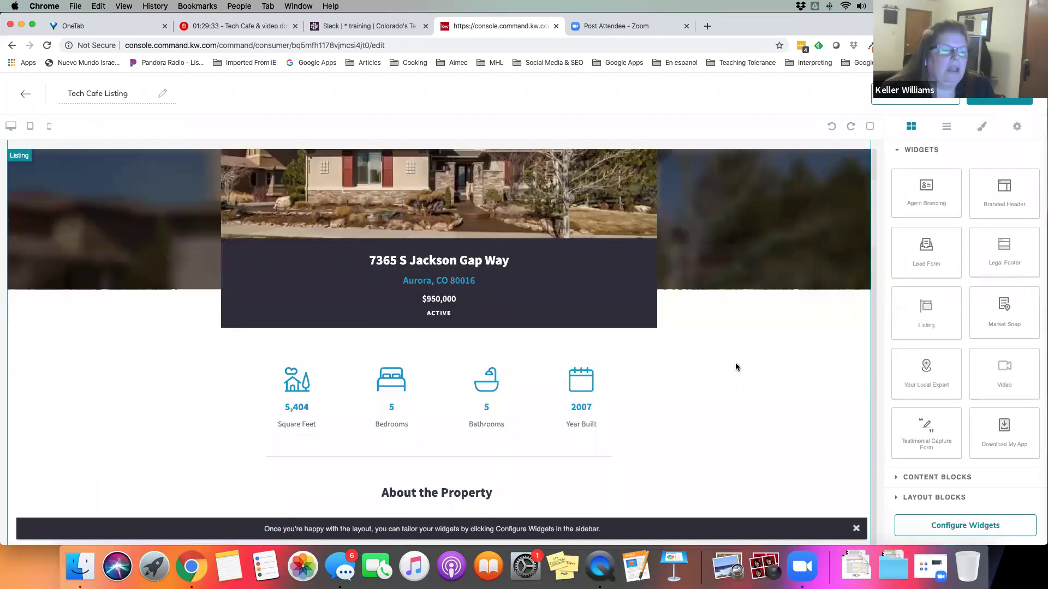
pyautogui.scroll(8, 735, 367)
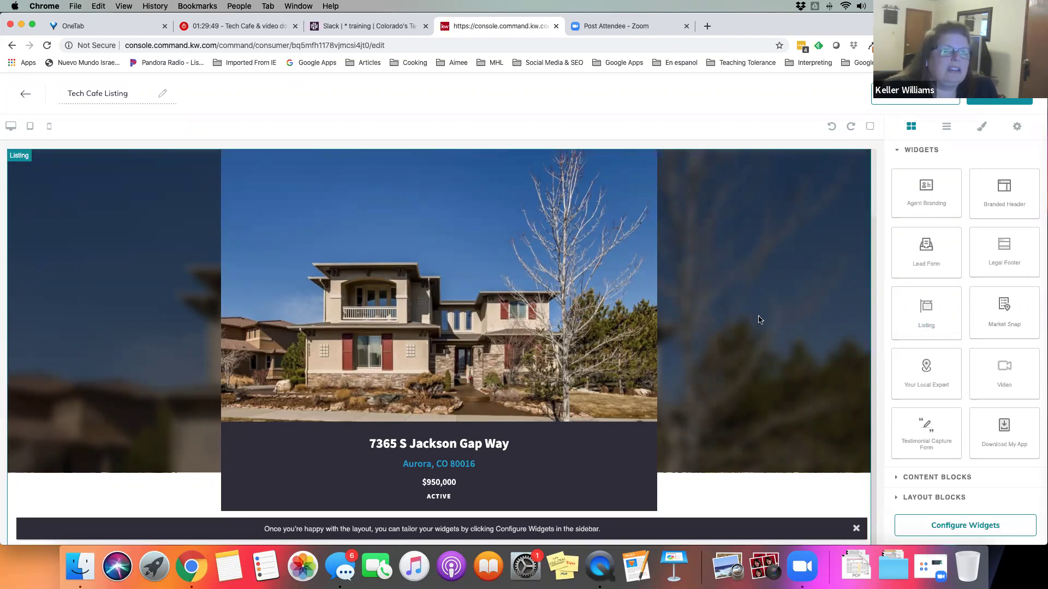
pyautogui.scroll(-5, 774, 314)
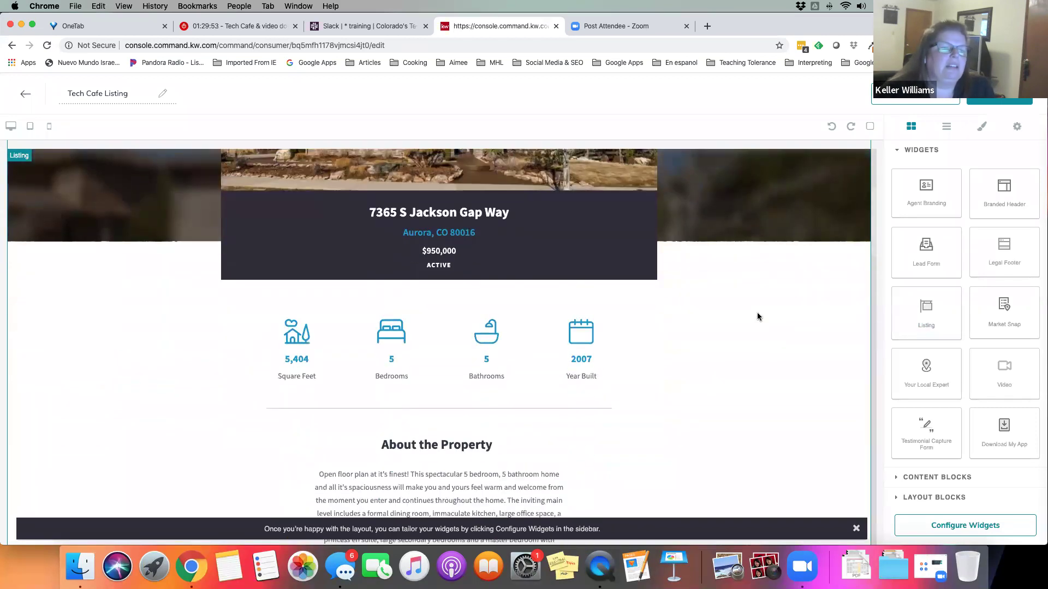
pyautogui.scroll(-2, 705, 368)
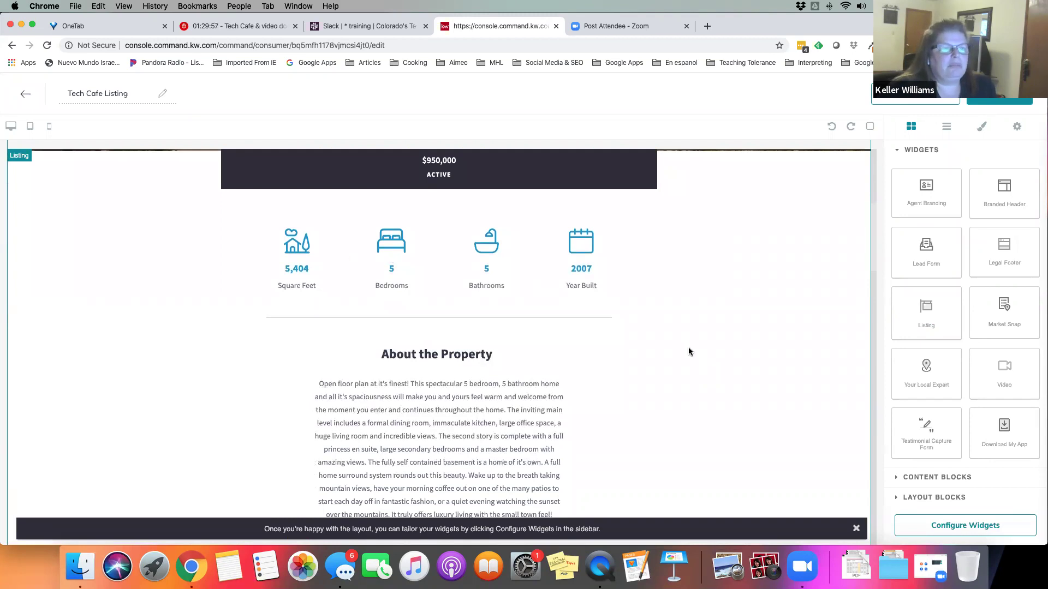
pyautogui.scroll(-3, 688, 348)
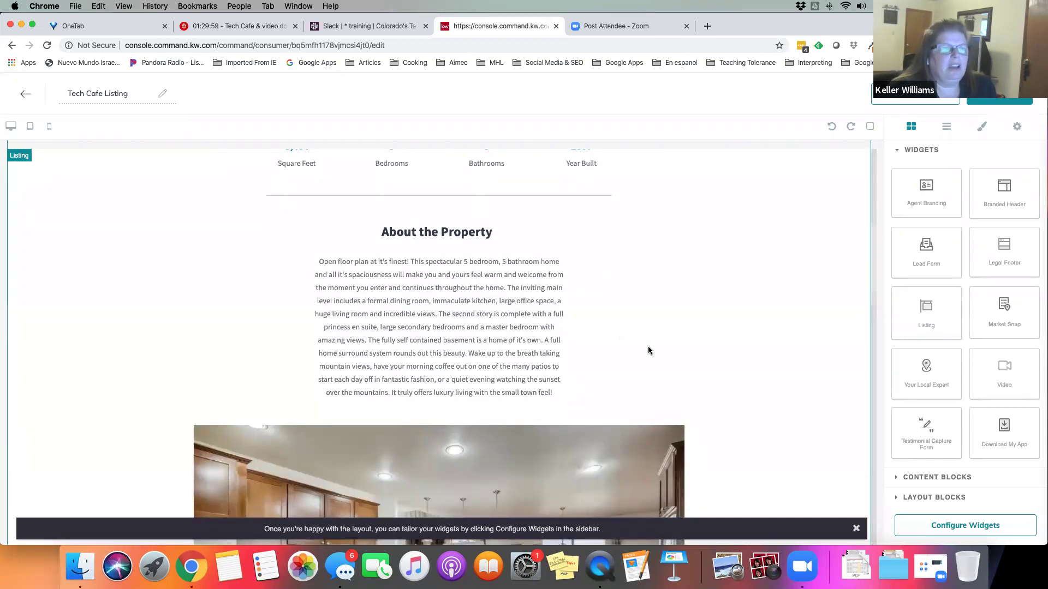
pyautogui.scroll(-8, 743, 353)
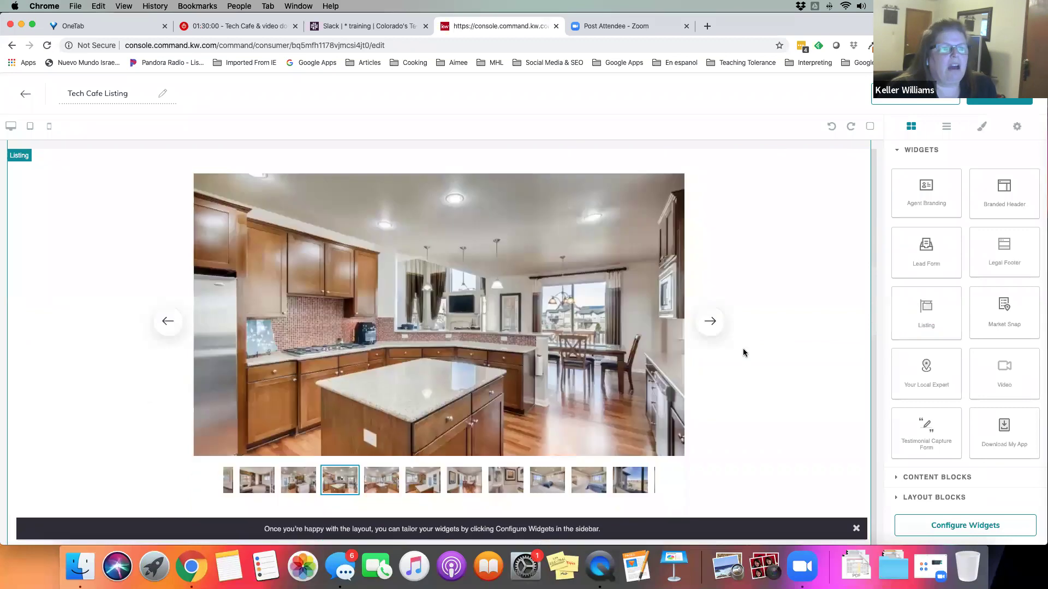
pyautogui.scroll(3, 743, 353)
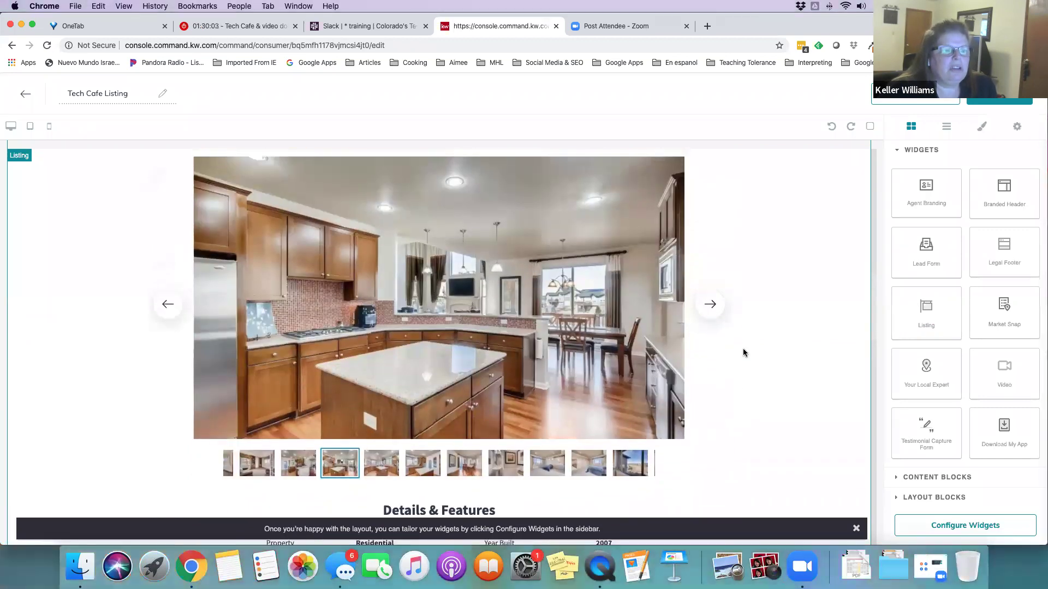
# Browse the listing's kitchen photos in the carousel and look over the lead form
pyautogui.click(716, 315)
pyautogui.click(715, 315)
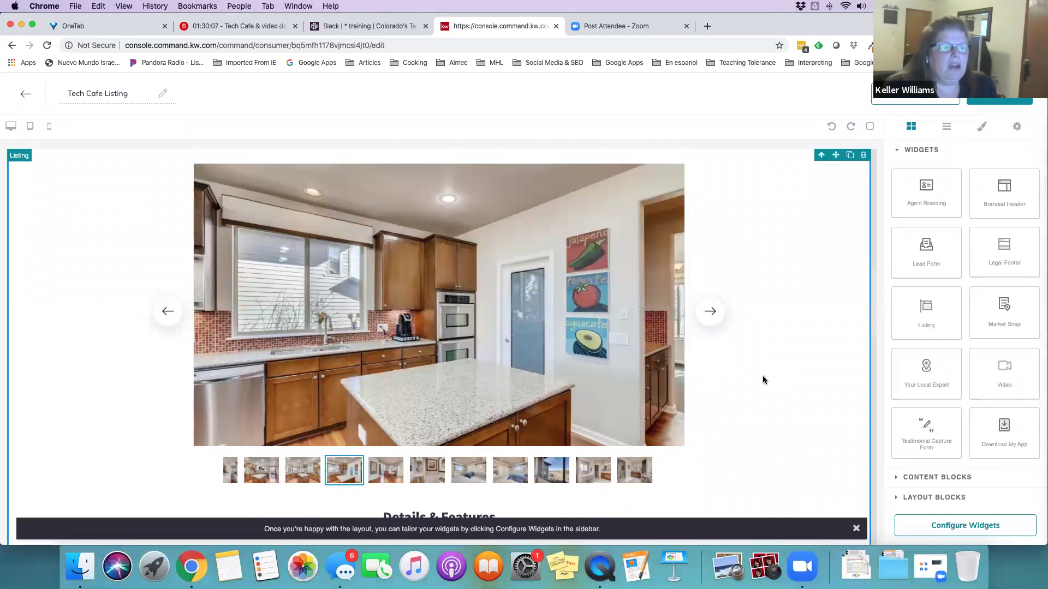
pyautogui.scroll(-7, 763, 379)
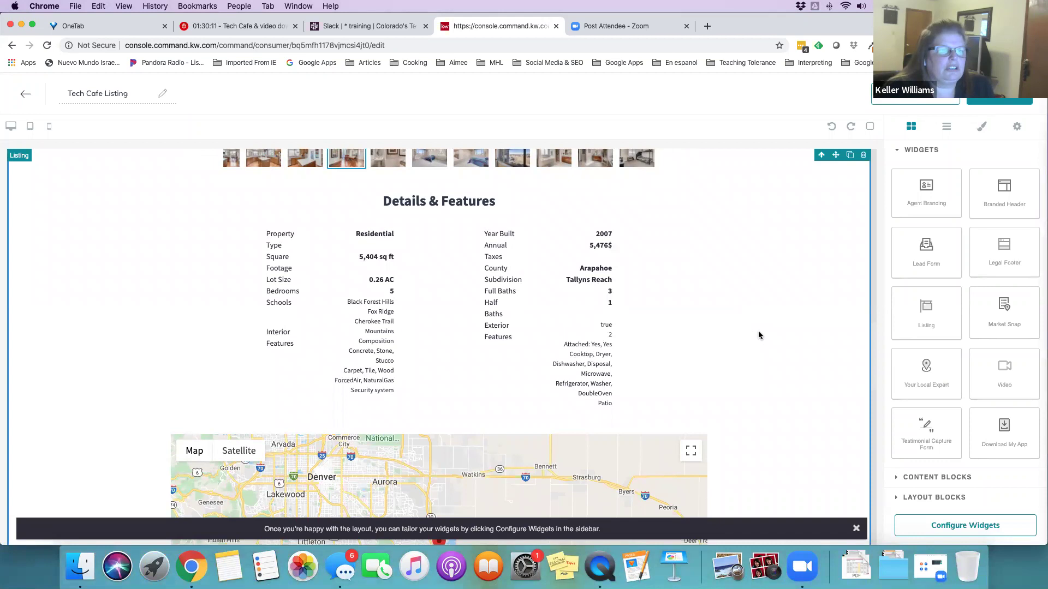
pyautogui.scroll(-3, 757, 333)
pyautogui.scroll(-10, 757, 332)
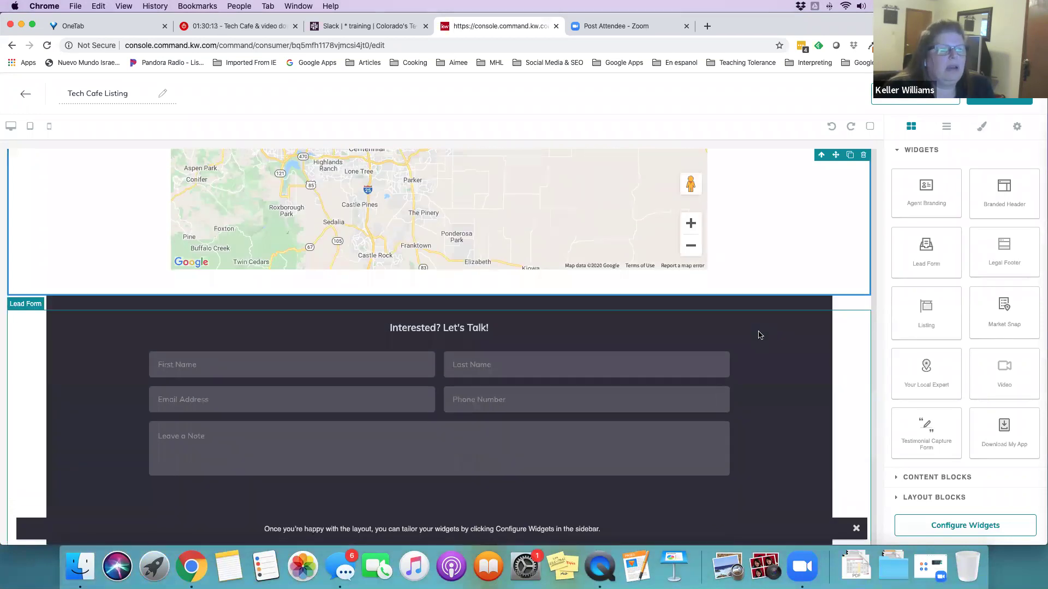
pyautogui.scroll(1, 758, 334)
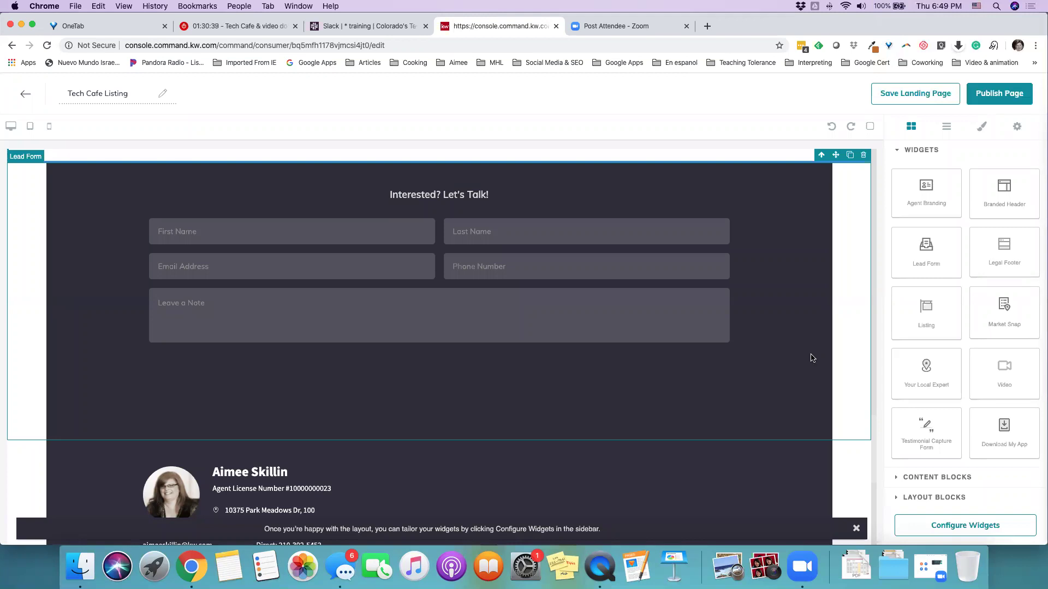
pyautogui.scroll(15, 840, 350)
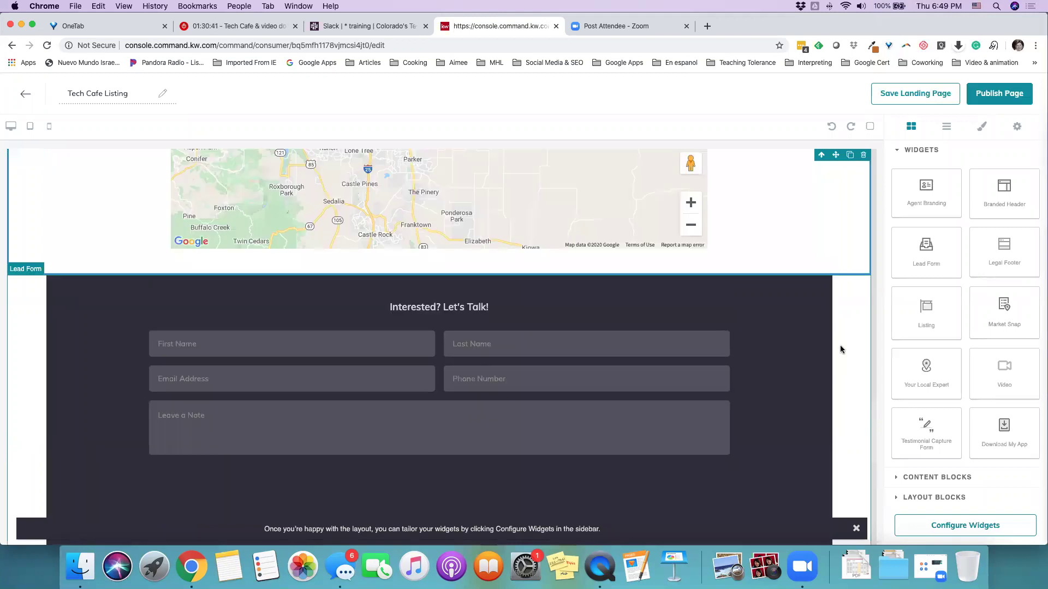
pyautogui.scroll(4, 840, 349)
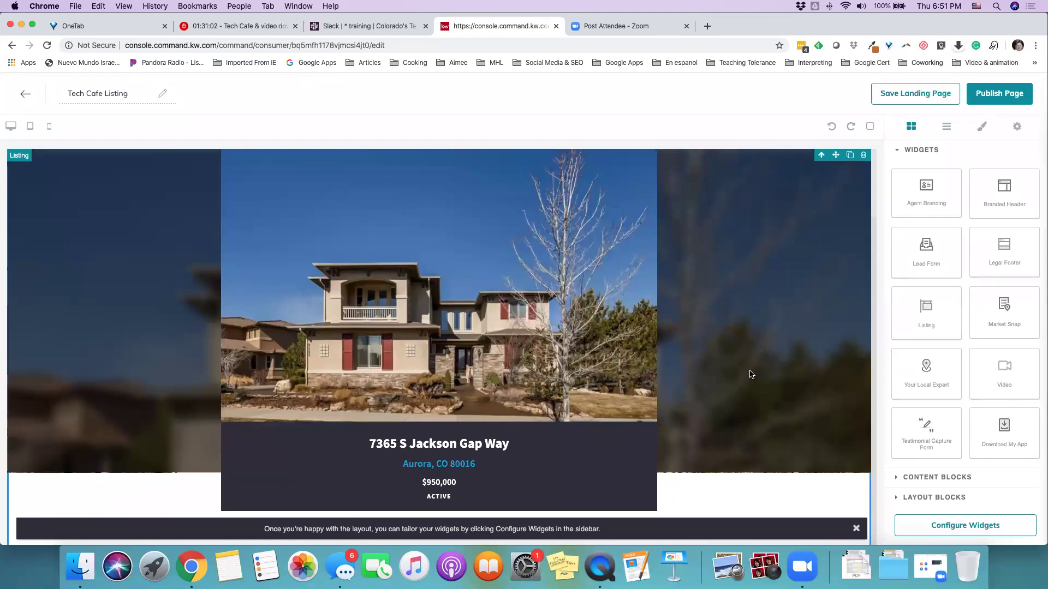
pyautogui.scroll(-2, 751, 375)
pyautogui.scroll(-15, 751, 374)
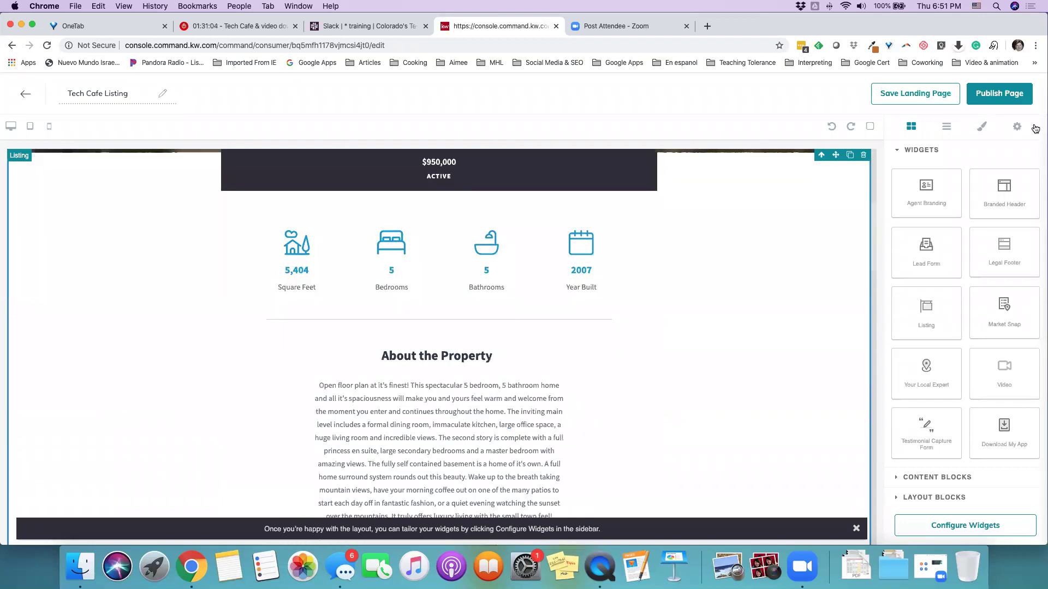
# Step through the Lead Form and Agent Branding widget settings, ending on Lead Form's 'Interested? Let's Talk!' header
pyautogui.click(922, 245)
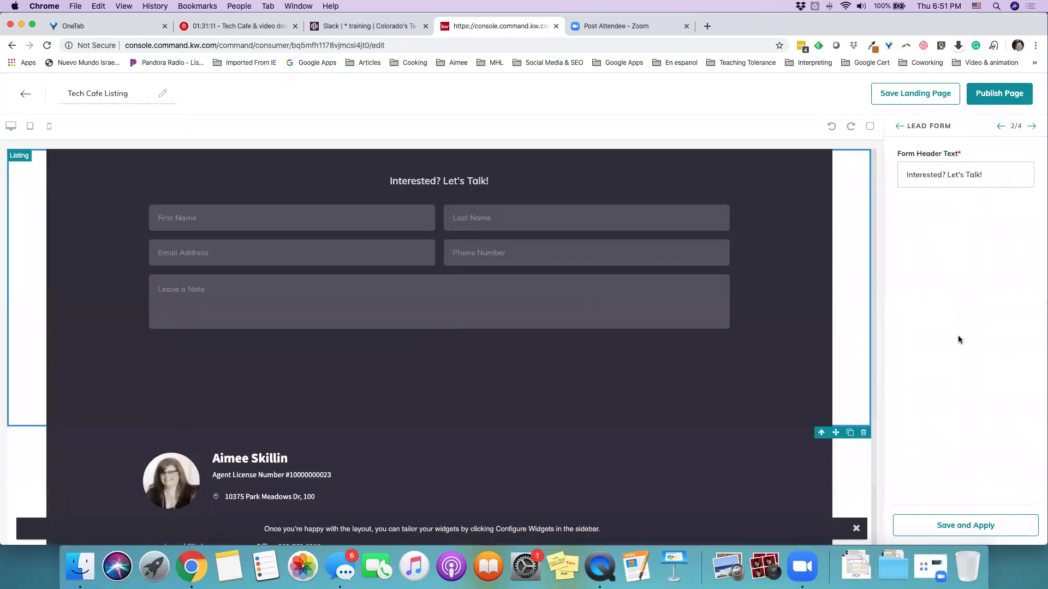
pyautogui.click(1031, 126)
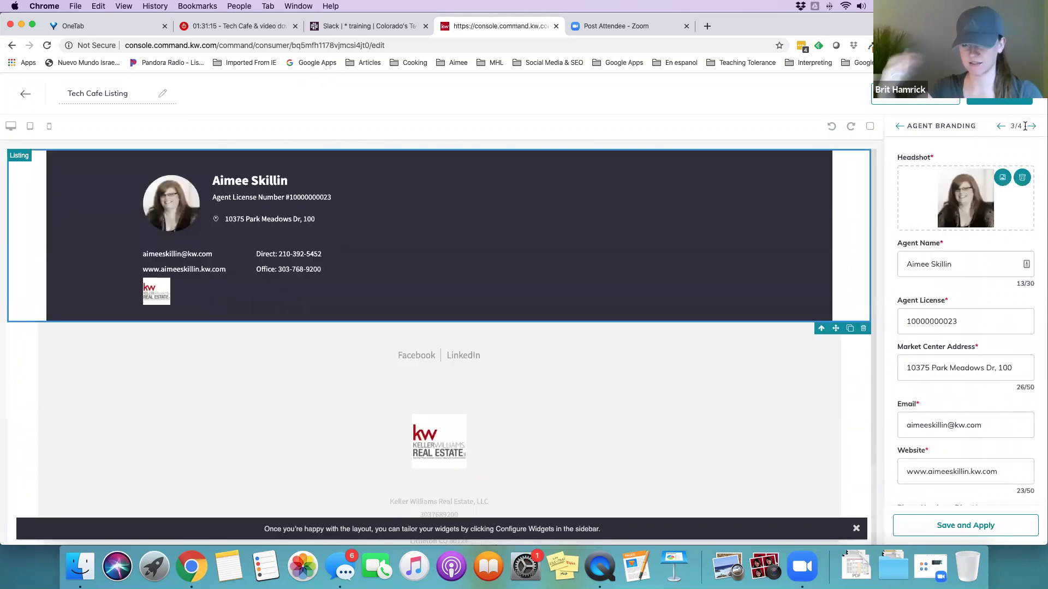
pyautogui.click(1001, 126)
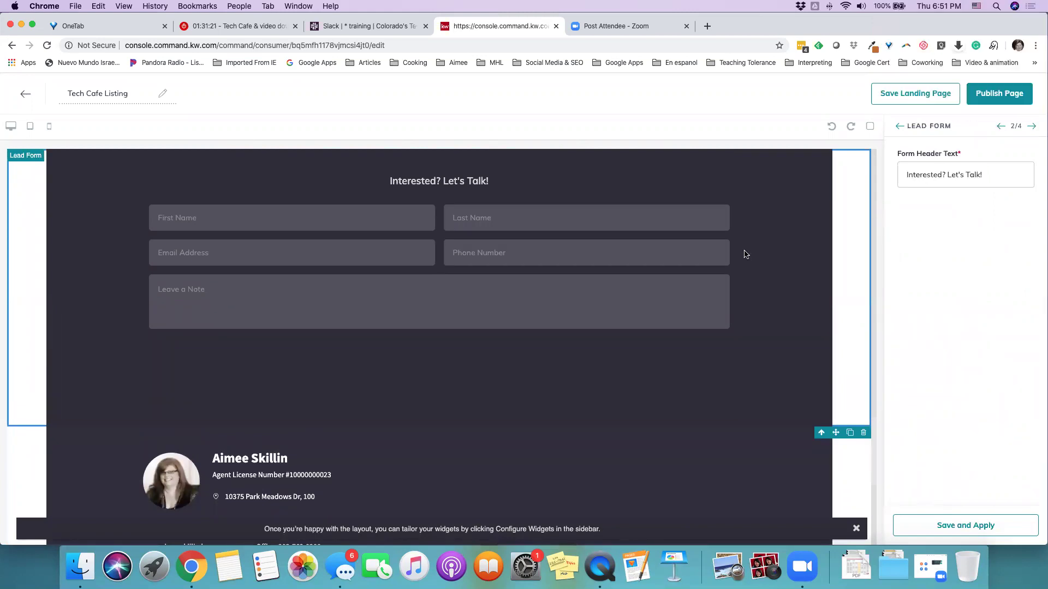
pyautogui.scroll(3, 745, 254)
pyautogui.scroll(-3, 746, 254)
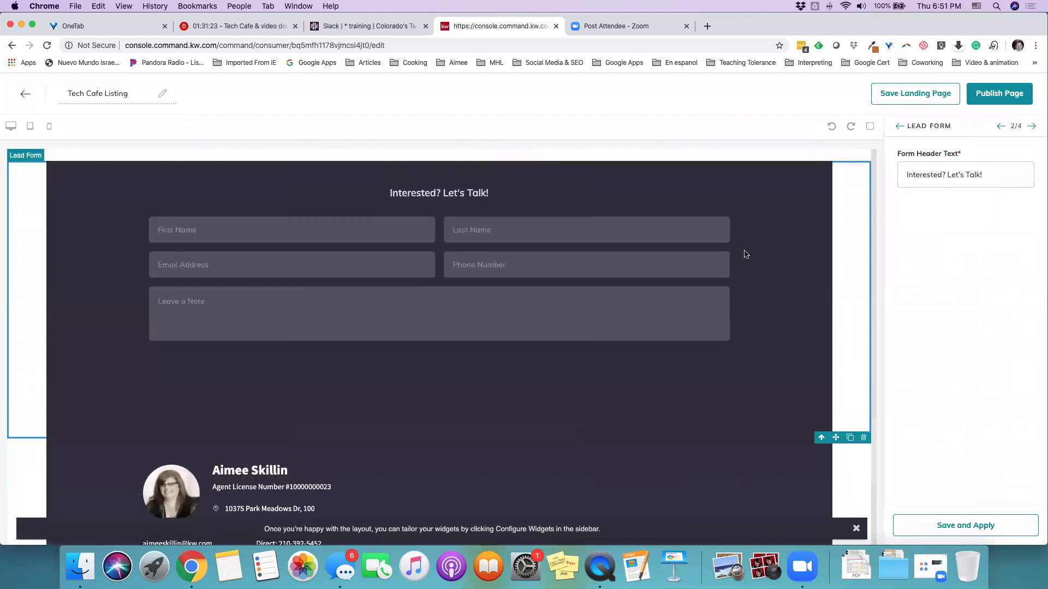
pyautogui.scroll(3, 746, 254)
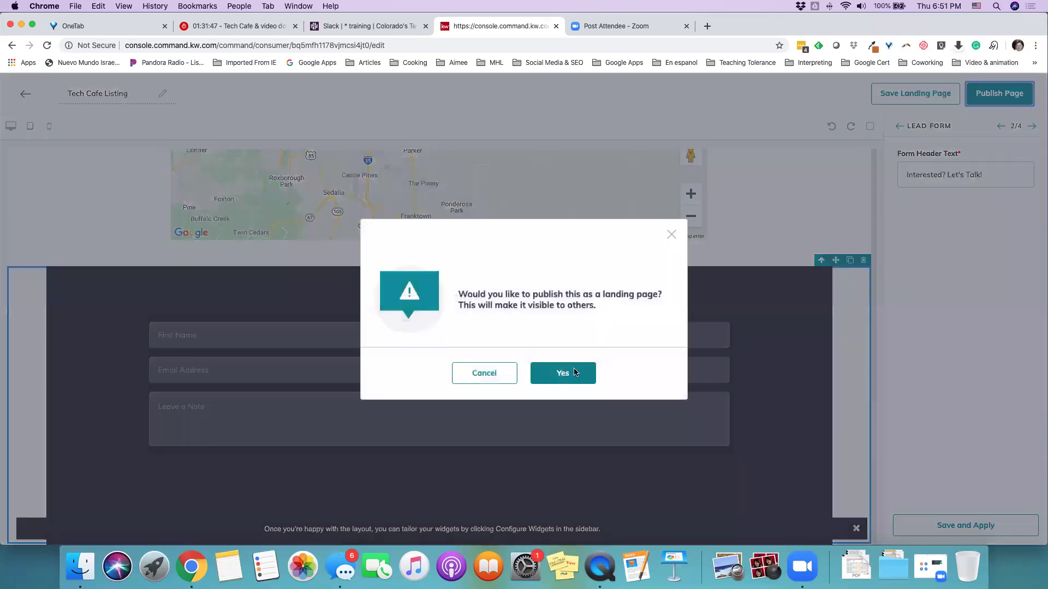
# Confirm publishing Tech Cafe Listing as a landing page, return to the list, and copy its link
pyautogui.click(574, 372)
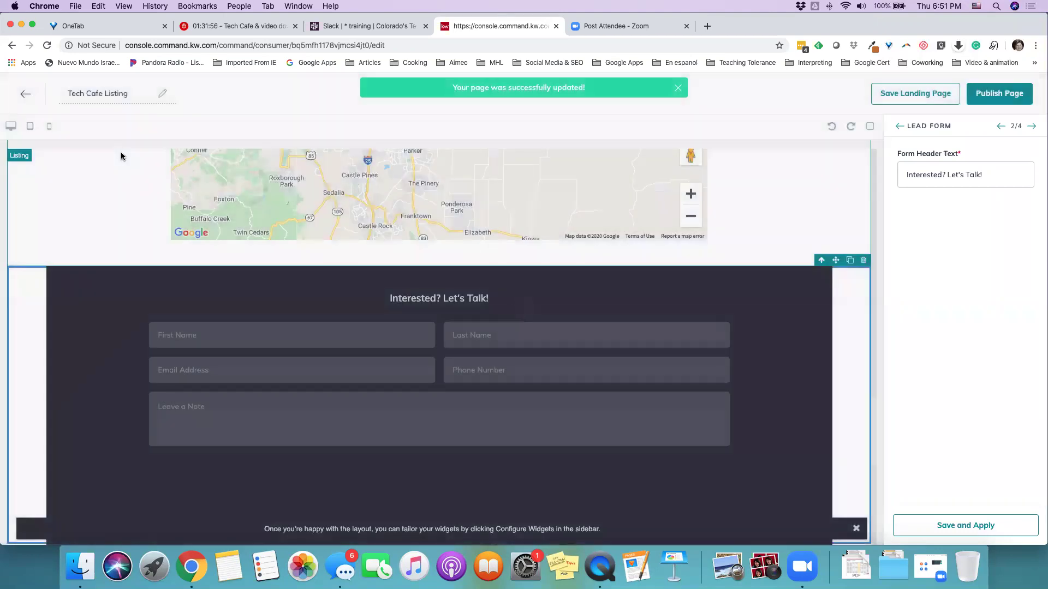
pyautogui.click(26, 94)
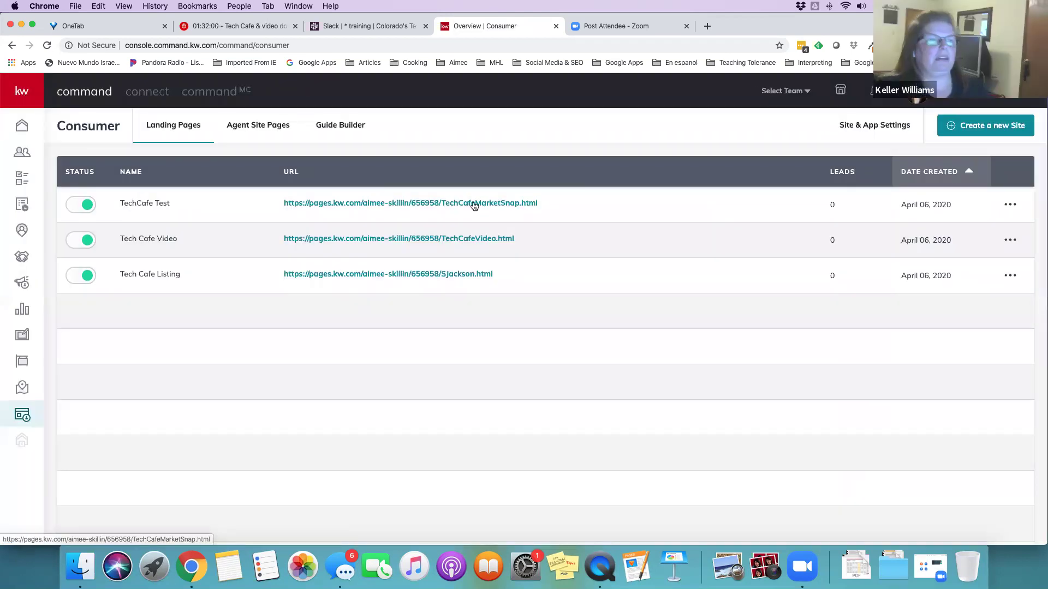
pyautogui.rightClick(467, 273)
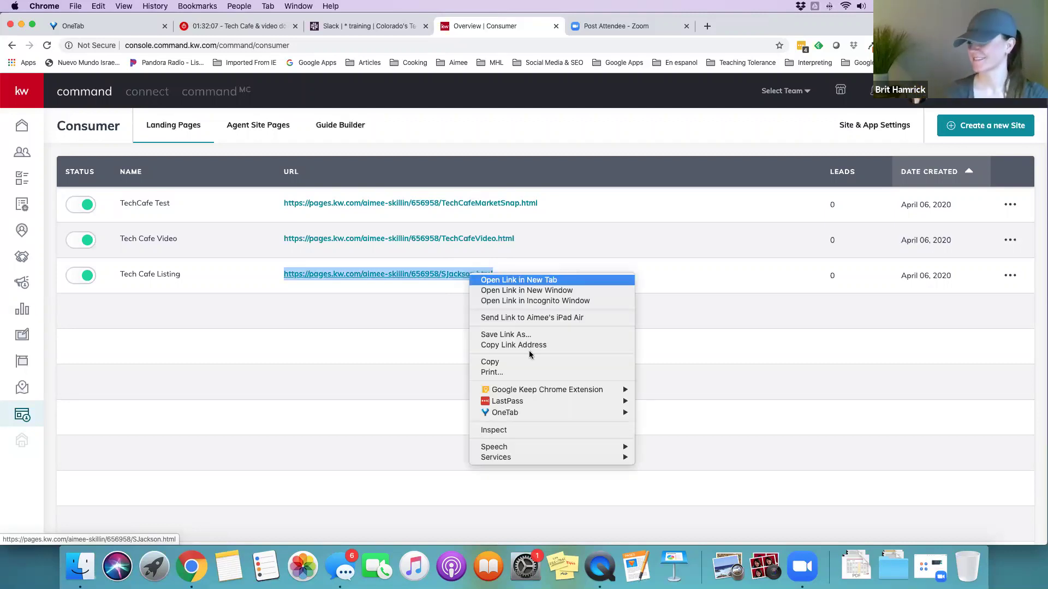
pyautogui.click(555, 344)
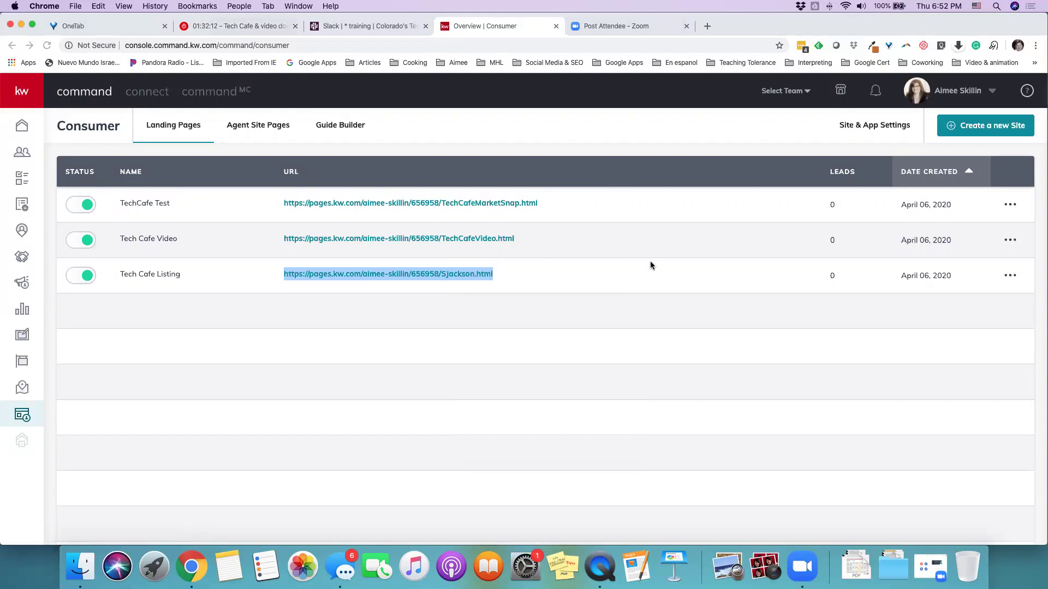
# Load the copied Tech Cafe Listing URL in a new browser tab
pyautogui.press('super+t')
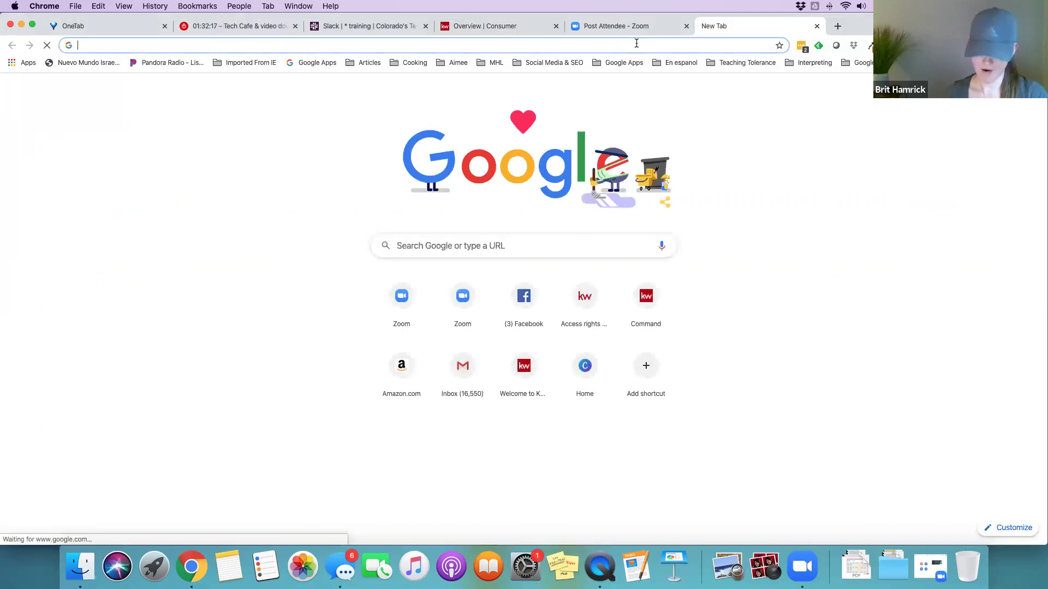
pyautogui.press('super+v')
pyautogui.press('Return')
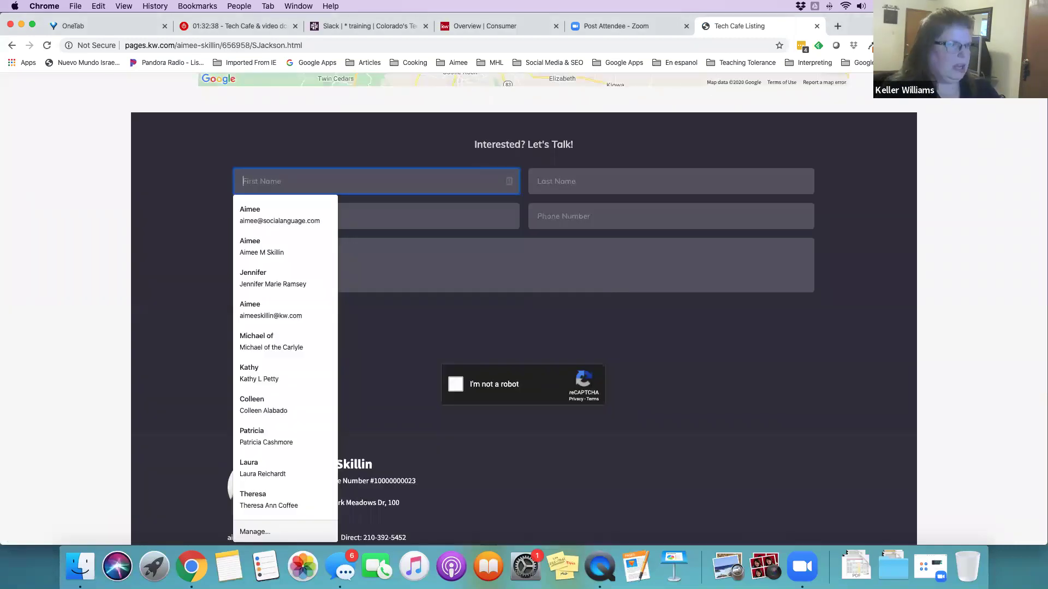
# Fill the lead form with a test first name, last name, e-mail address and phone number
pyautogui.press('Tab')
pyautogui.press('Tab')
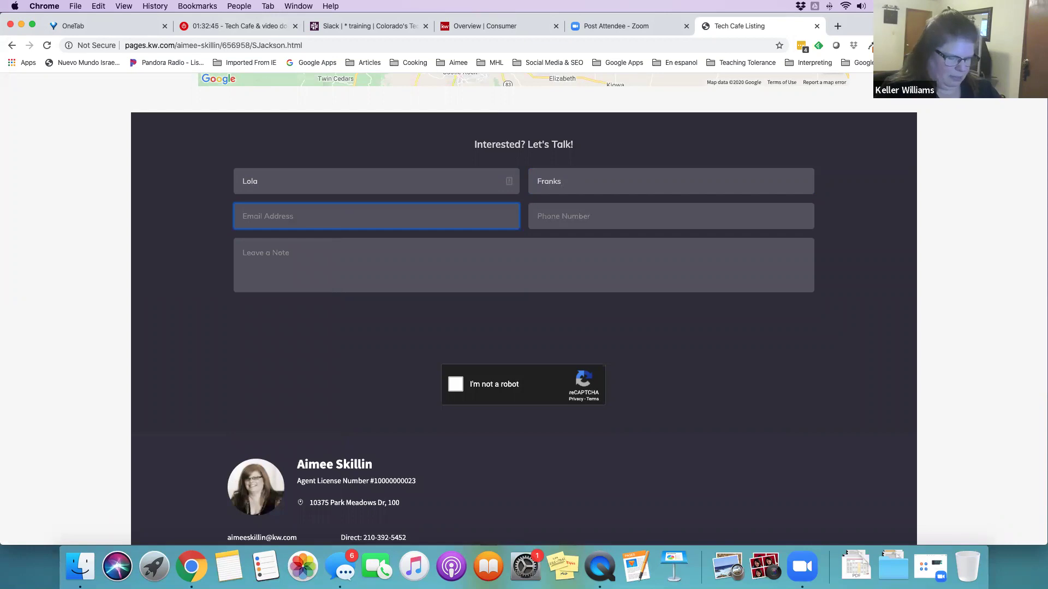
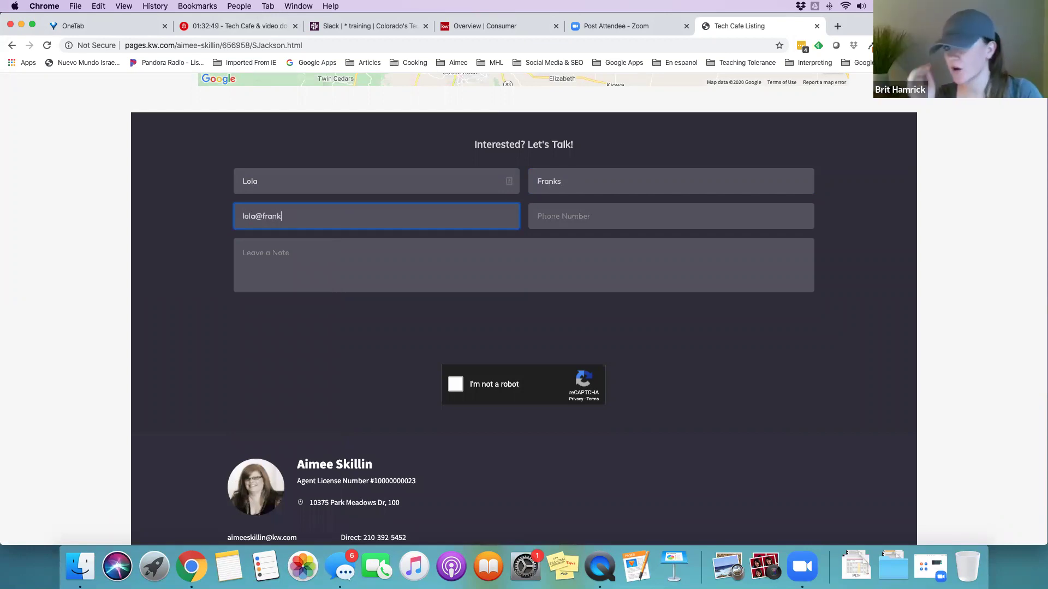
pyautogui.click(600, 216)
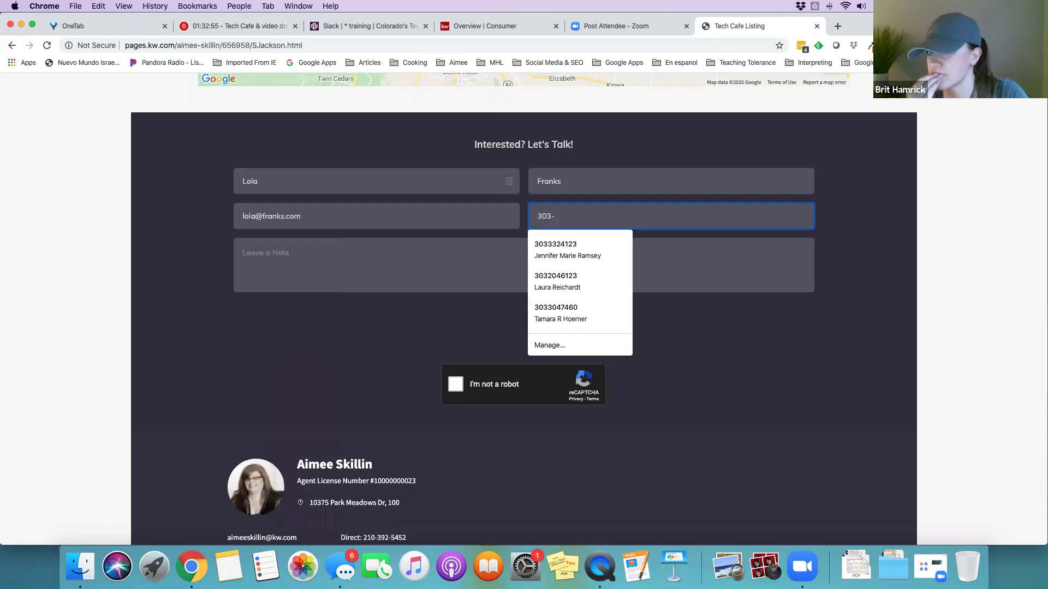
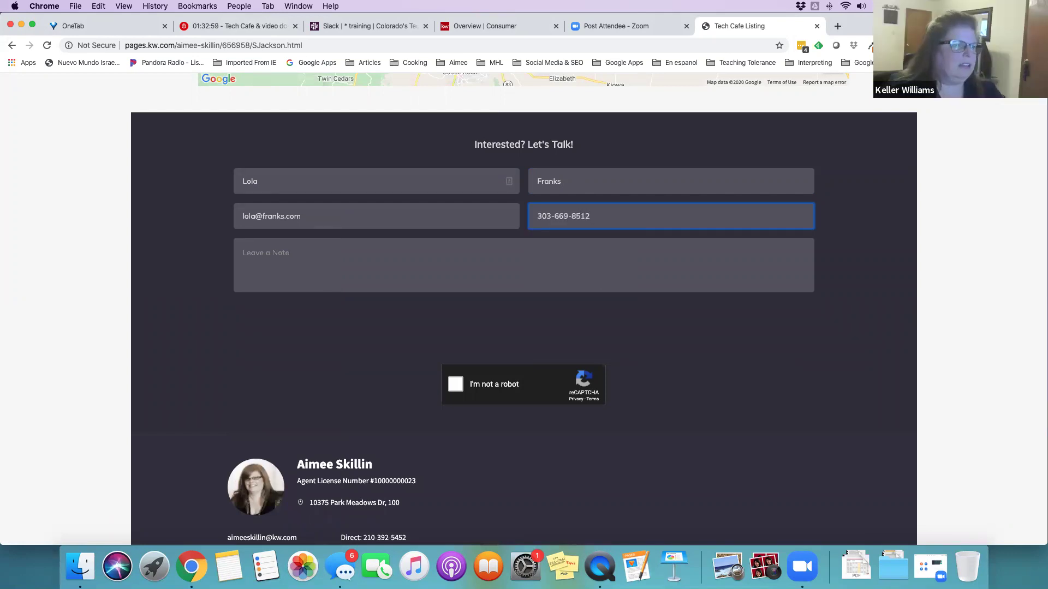
# Add the note 'Coooooool House!', pass the reCAPTCHA and send the test lead
pyautogui.click(396, 257)
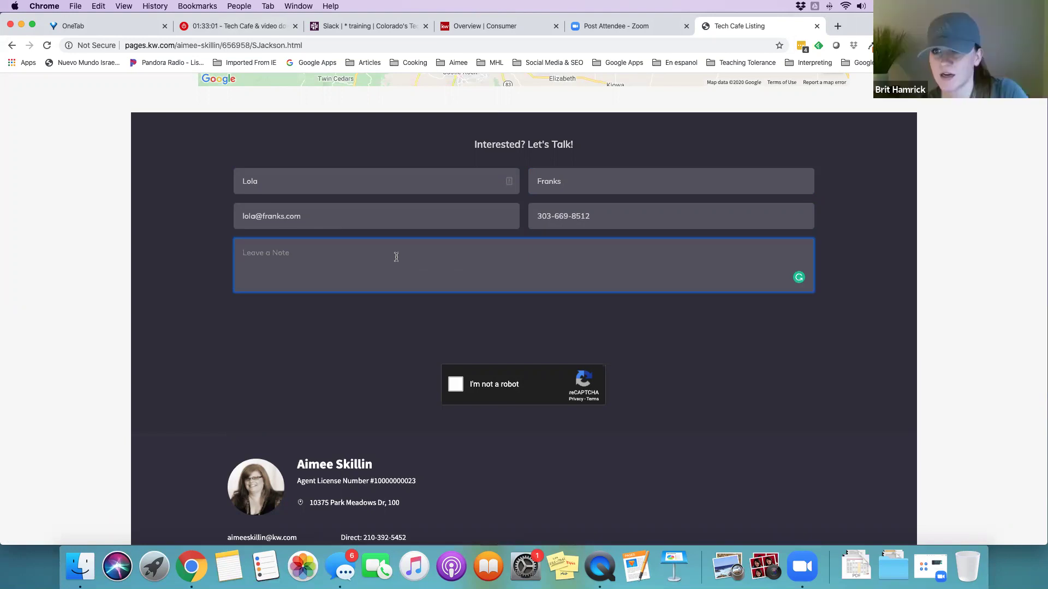
pyautogui.write('Cooooo')
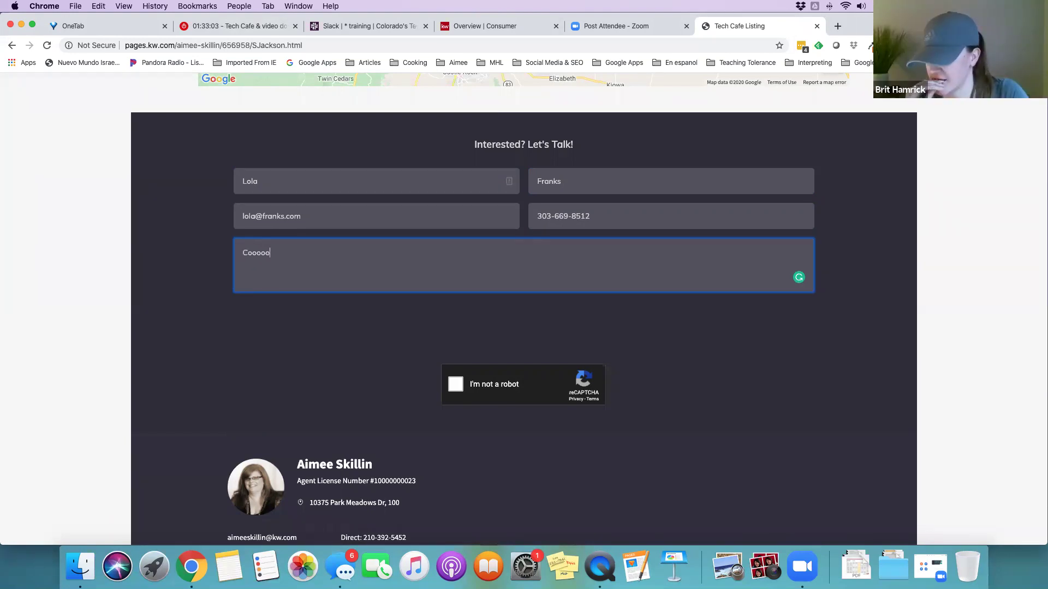
pyautogui.write('ool House!')
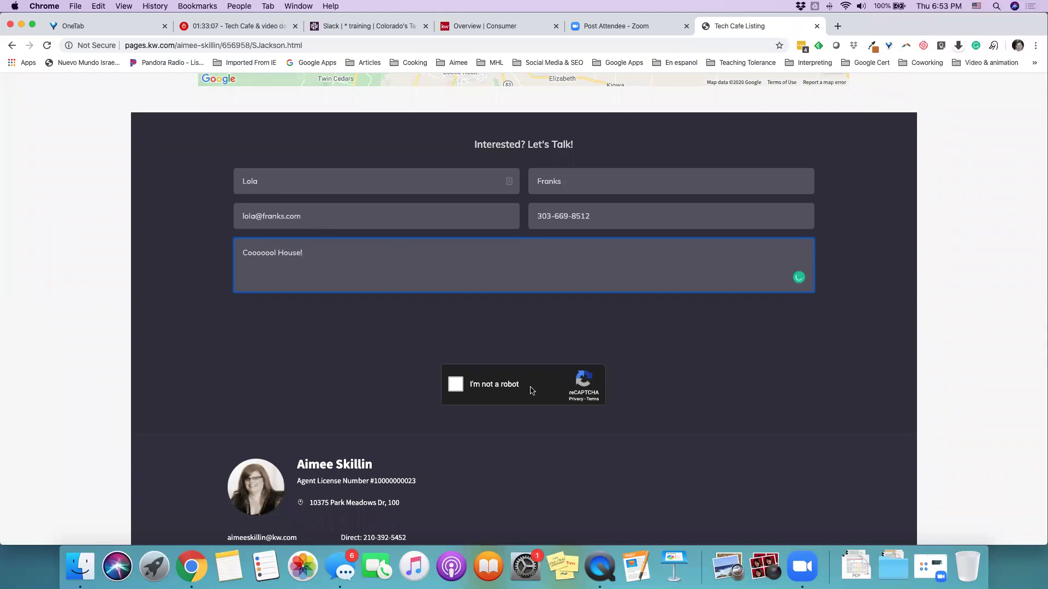
pyautogui.click(457, 384)
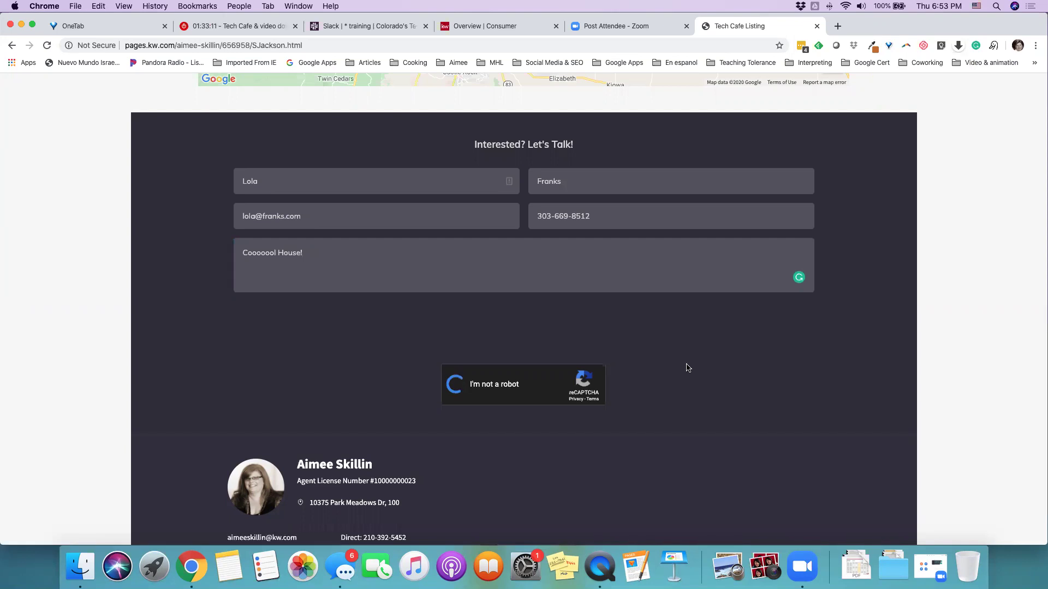
pyautogui.scroll(-3, 687, 368)
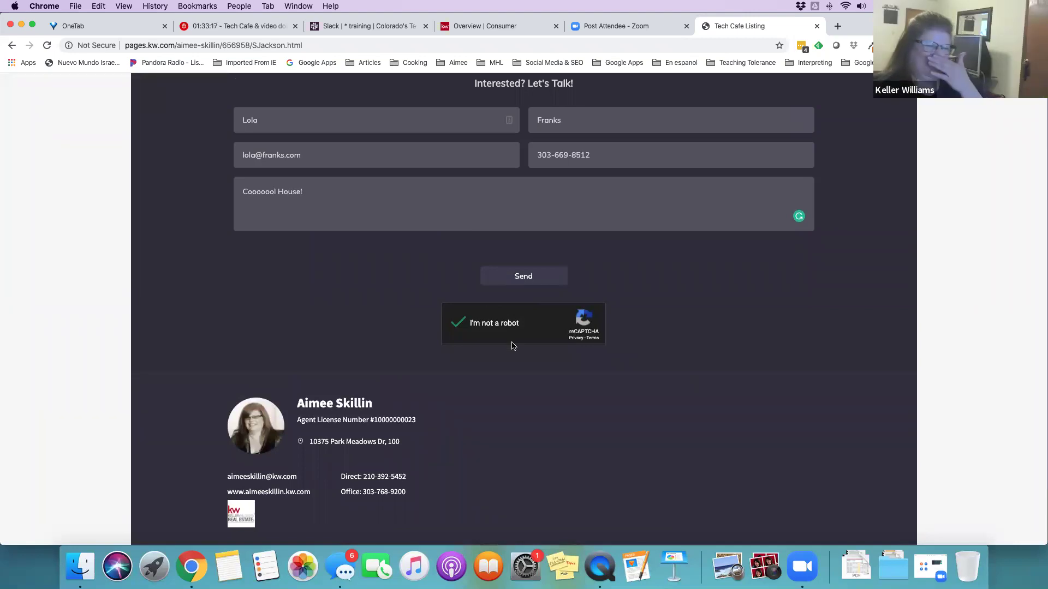
pyautogui.click(528, 281)
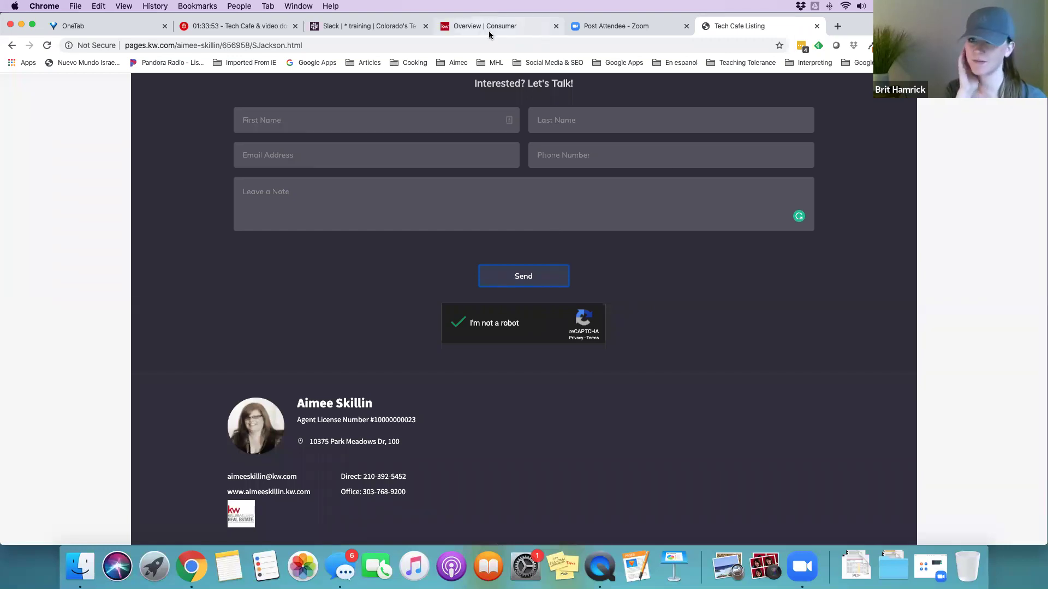
pyautogui.click(527, 30)
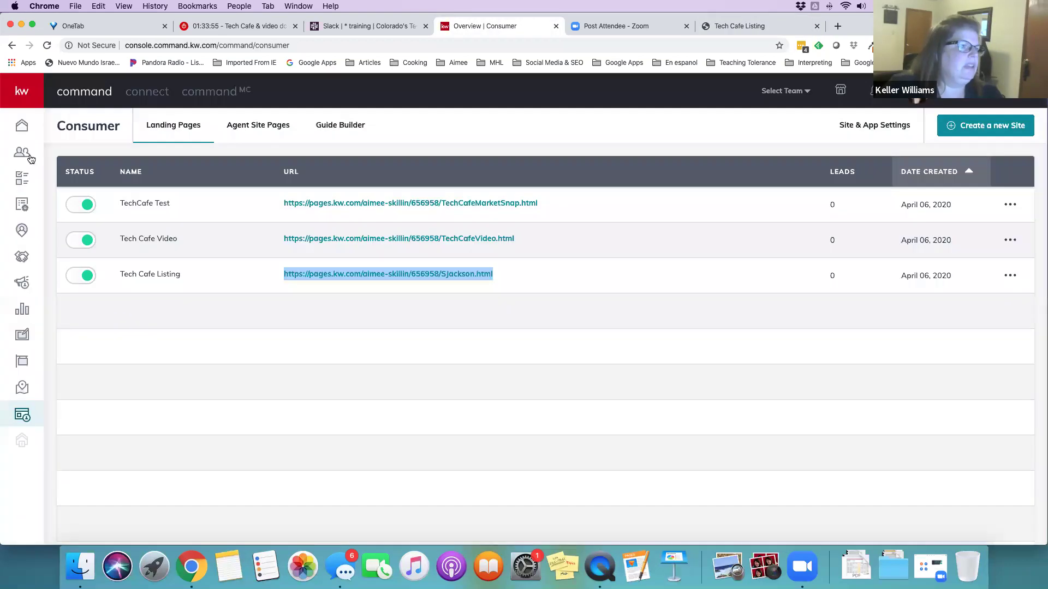
# Search Contacts for the test lead's first name and open its KW Landing Page contact record
pyautogui.click(23, 153)
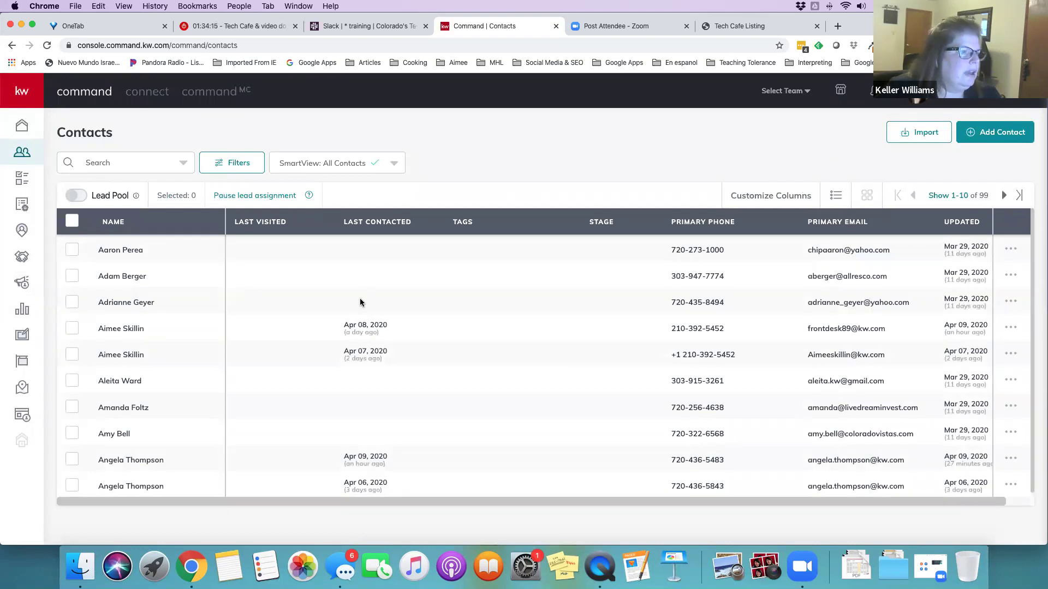
pyautogui.click(125, 163)
pyautogui.write('lola')
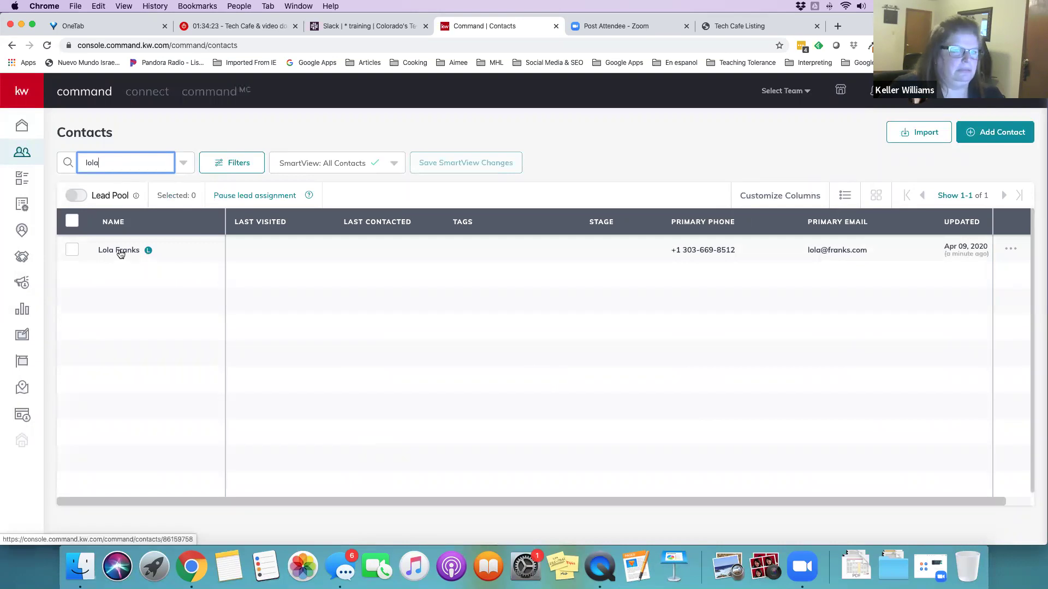
pyautogui.click(120, 251)
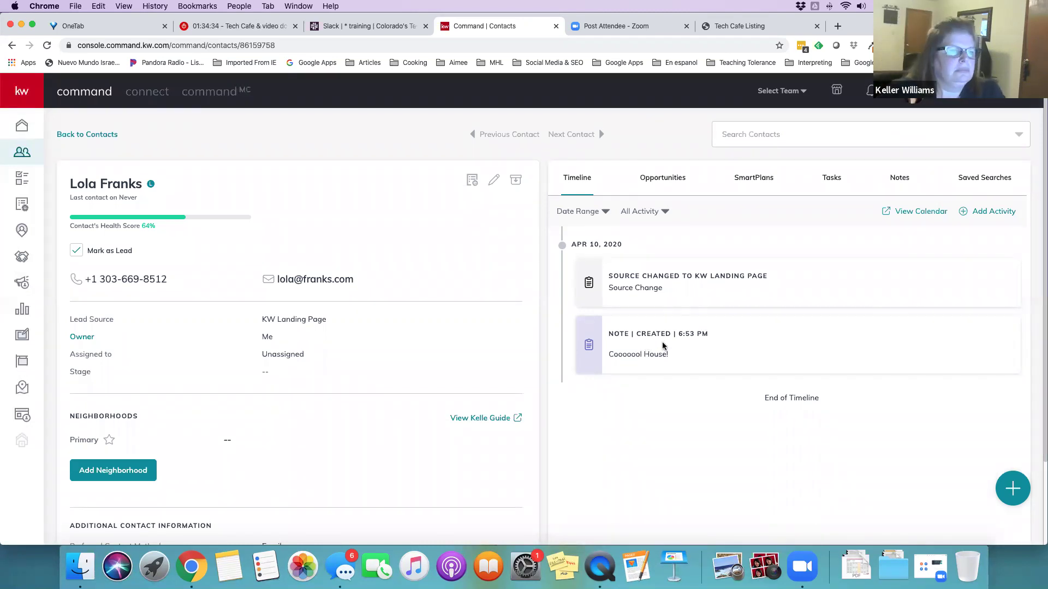
pyautogui.scroll(-1, 660, 346)
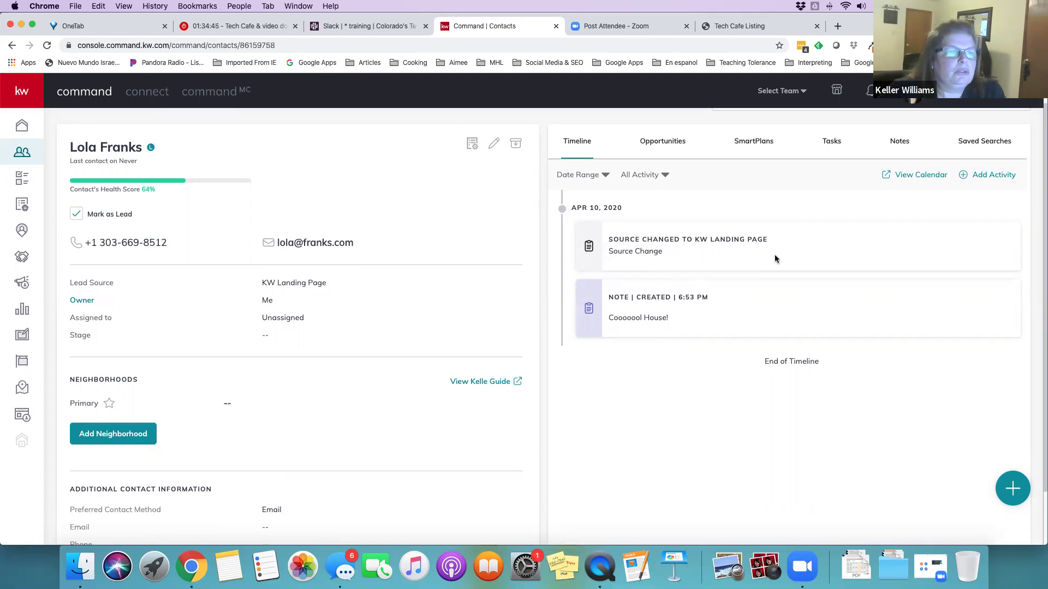
pyautogui.scroll(-5, 374, 298)
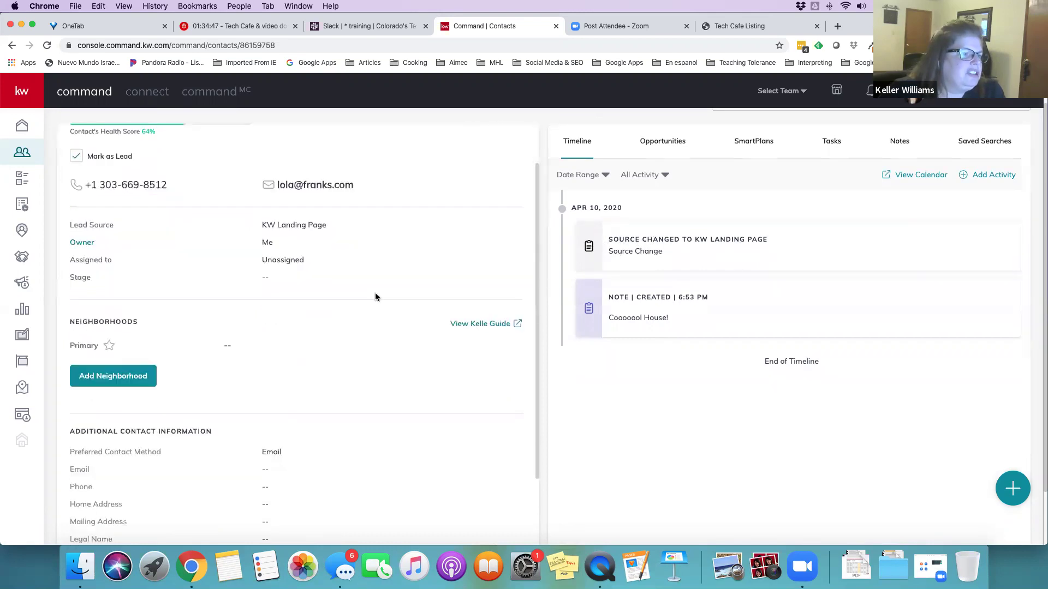
pyautogui.scroll(3, 374, 295)
pyautogui.scroll(-3, 374, 294)
pyautogui.scroll(-2, 375, 297)
pyautogui.scroll(5, 375, 297)
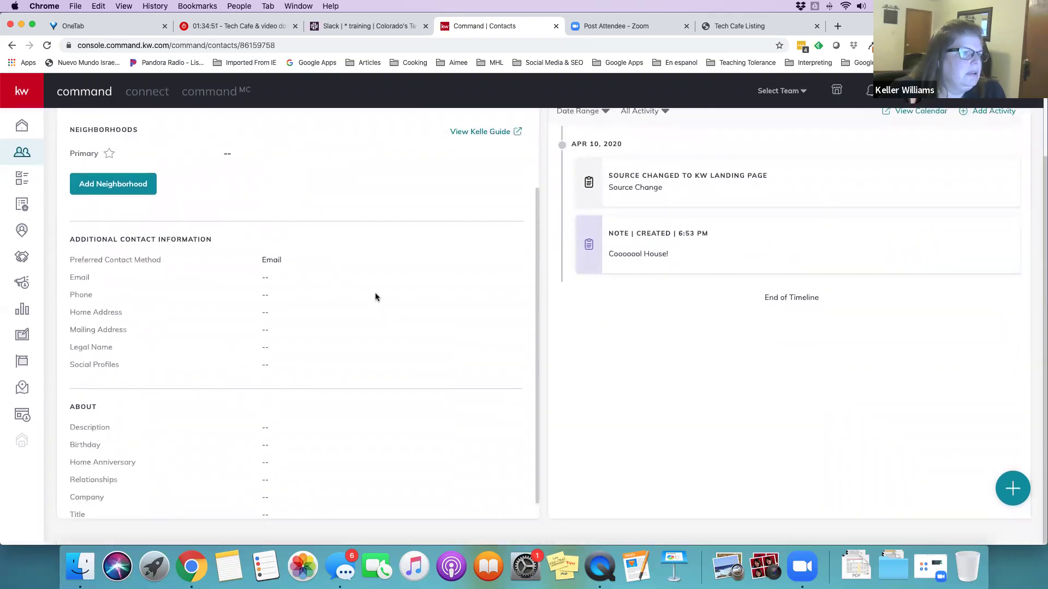
pyautogui.scroll(1, 161, 189)
pyautogui.moveTo(151, 187)
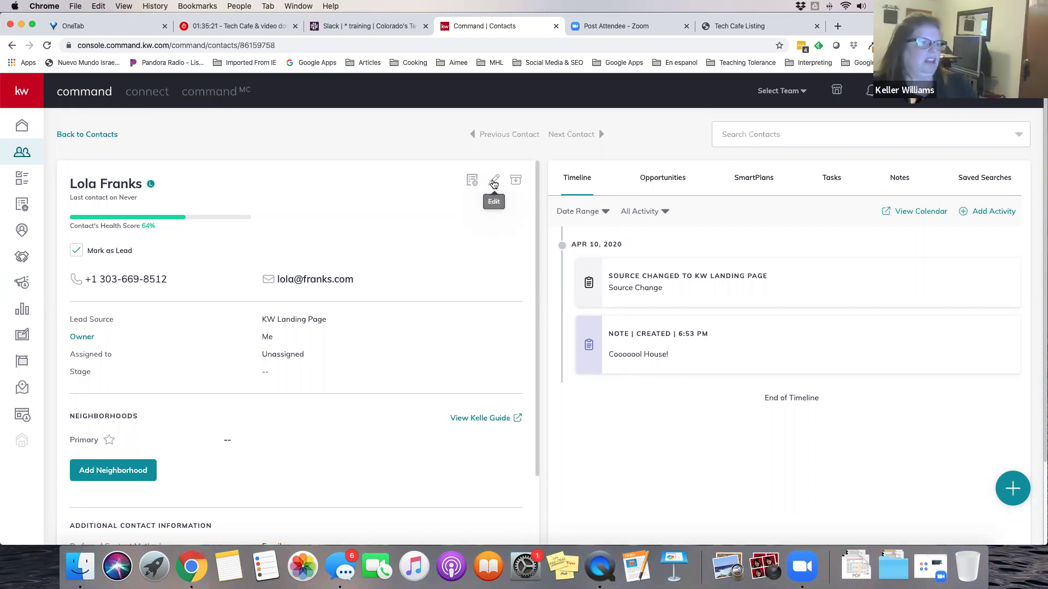
pyautogui.click(493, 181)
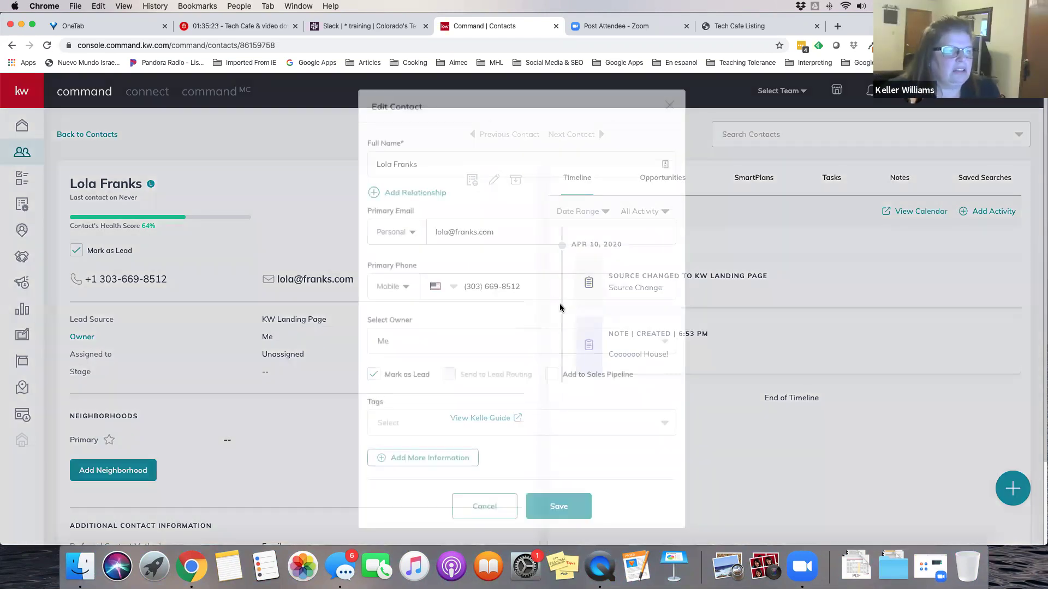
pyautogui.scroll(-2, 558, 382)
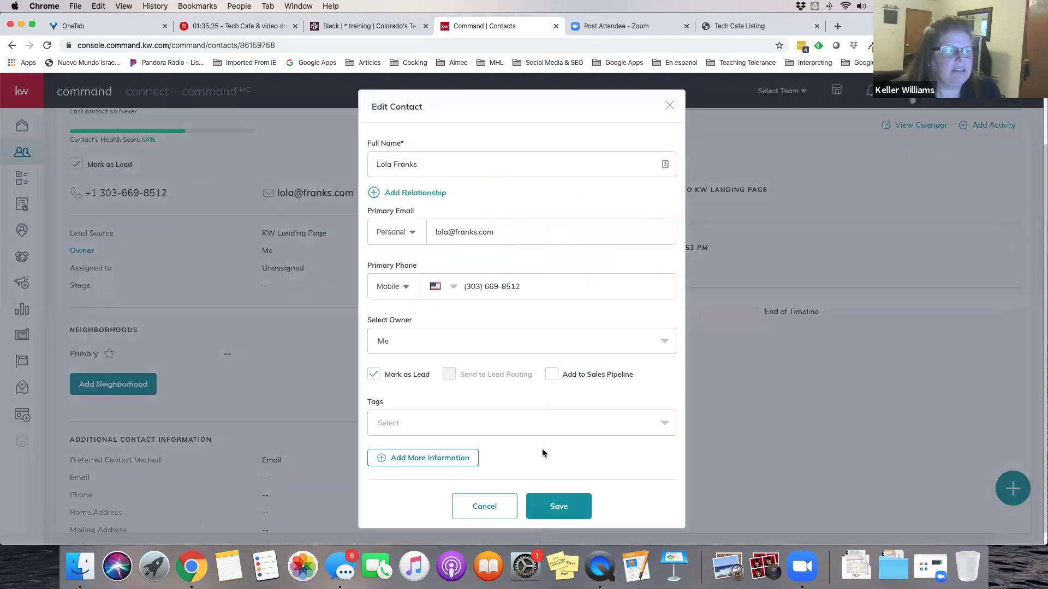
pyautogui.scroll(2, 542, 450)
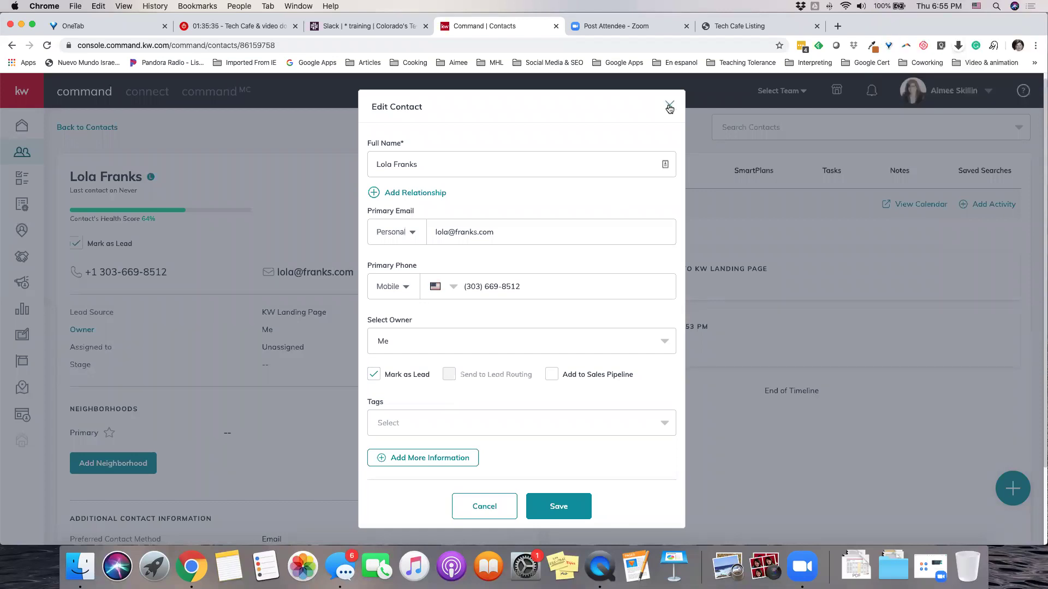
pyautogui.click(479, 508)
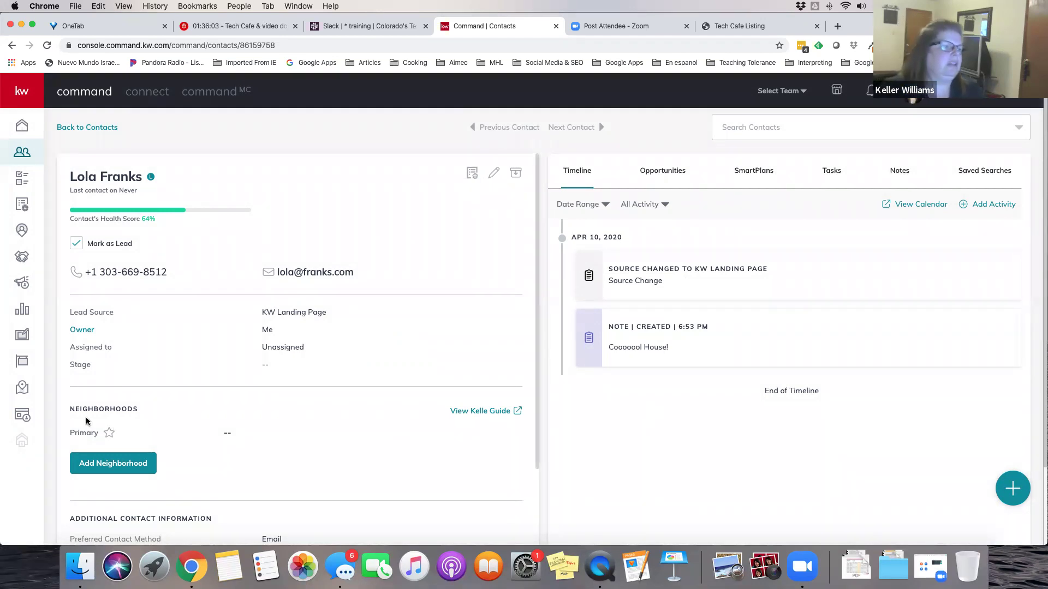
# Open Tech Cafe Listing's Change URL dialog, inspect the agent-name part of the URL, then cancel
pyautogui.click(28, 418)
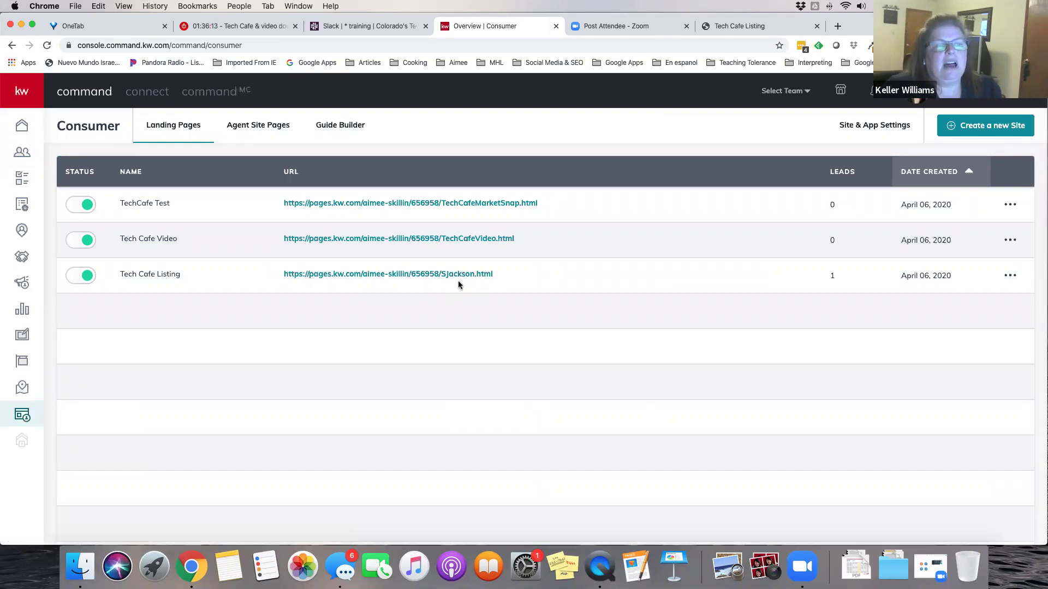
pyautogui.click(1010, 275)
pyautogui.click(956, 333)
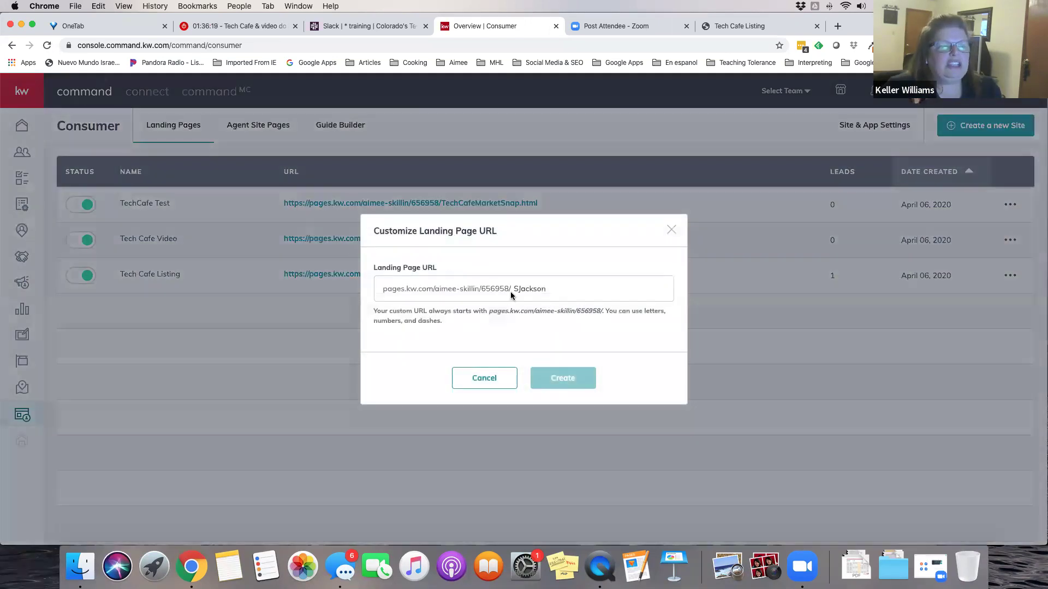
pyautogui.moveTo(513, 288); pyautogui.dragTo(548, 290)
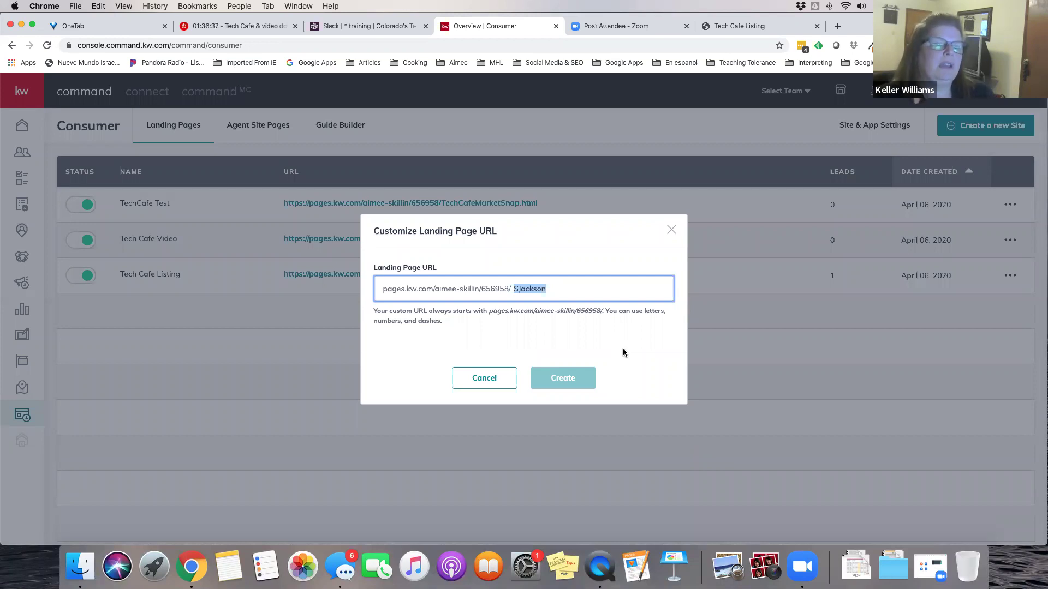
pyautogui.click(483, 379)
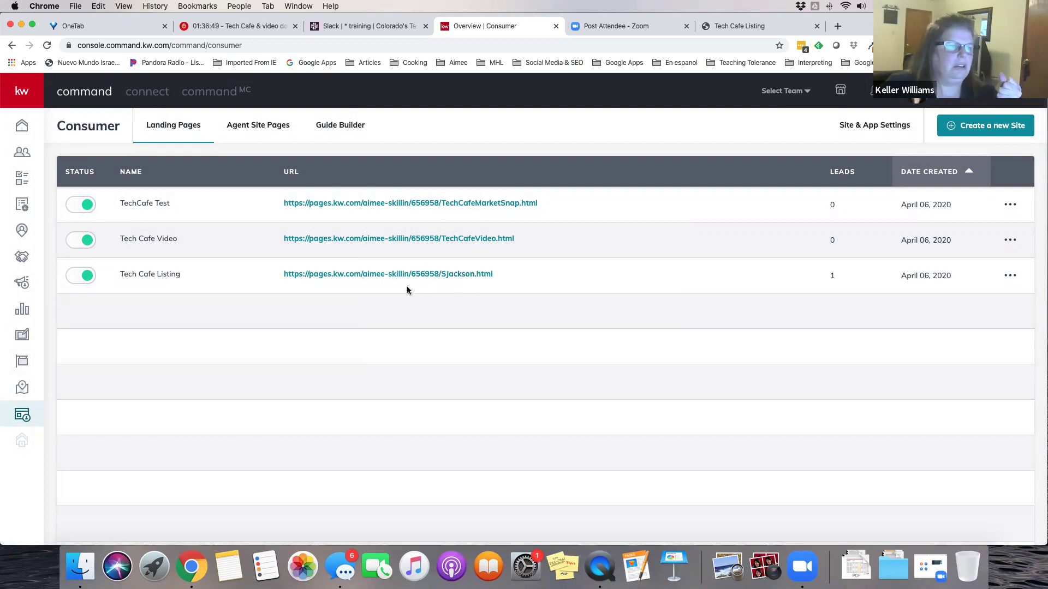
# Set Tech Cafe Listing to inactive and then back to active, confirming each change
pyautogui.click(75, 279)
pyautogui.click(562, 354)
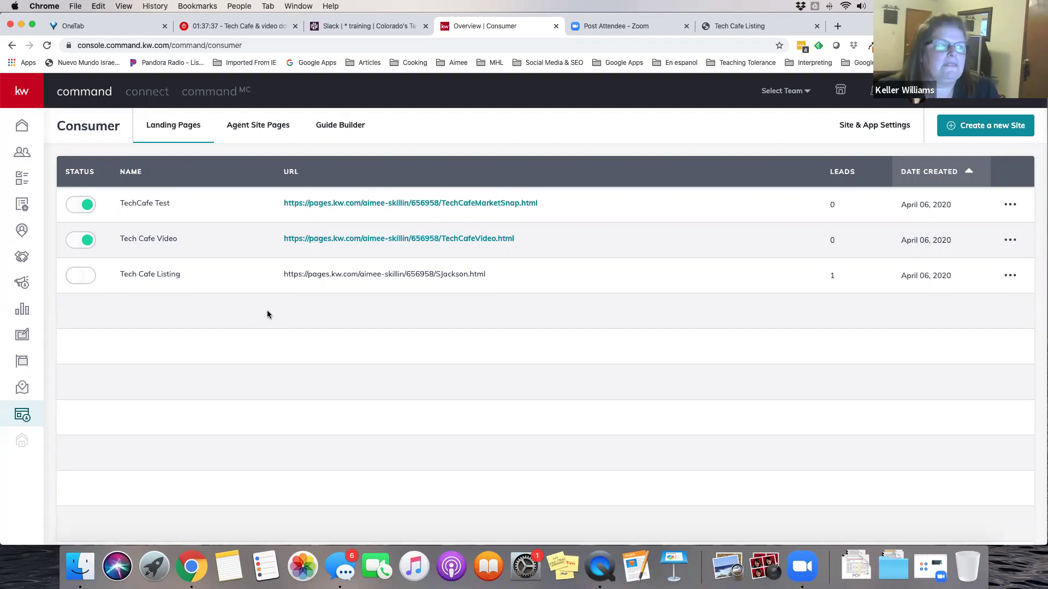
pyautogui.click(90, 278)
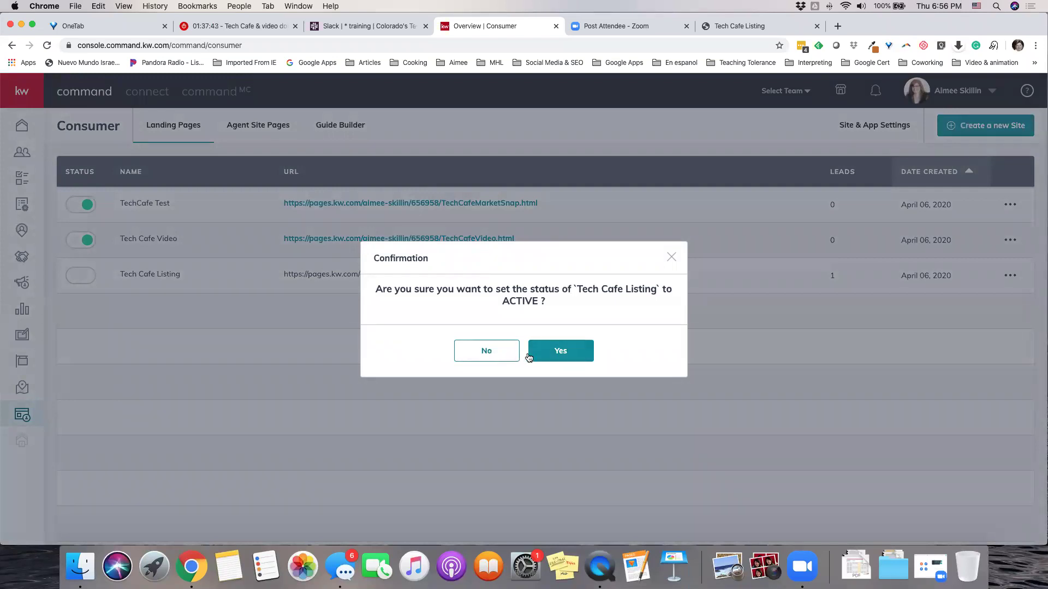
pyautogui.click(560, 353)
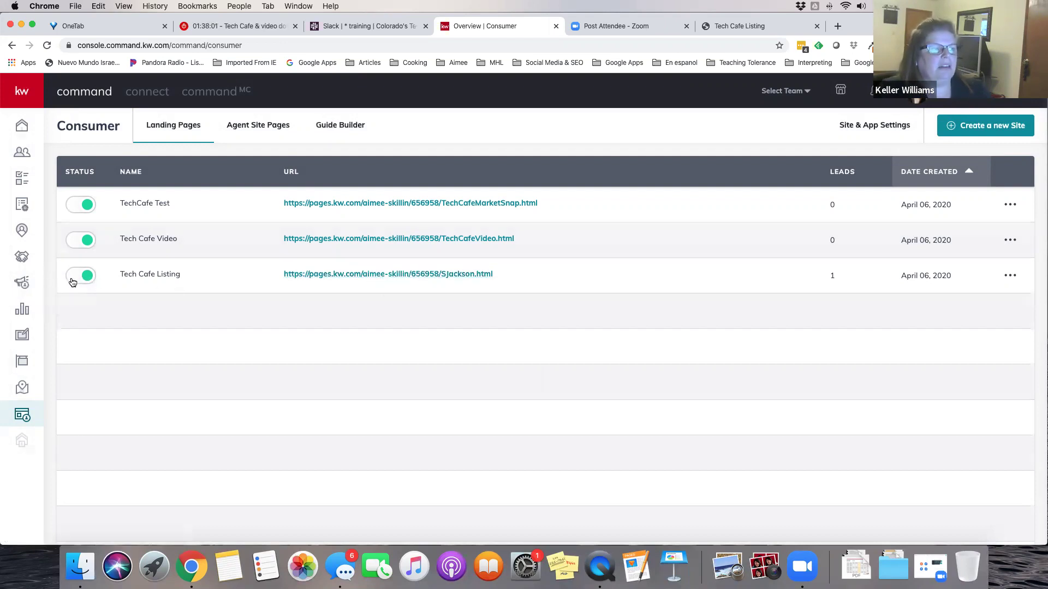
# Deactivate Tech Cafe Listing again and switch to its open browser tab
pyautogui.click(73, 278)
pyautogui.click(539, 351)
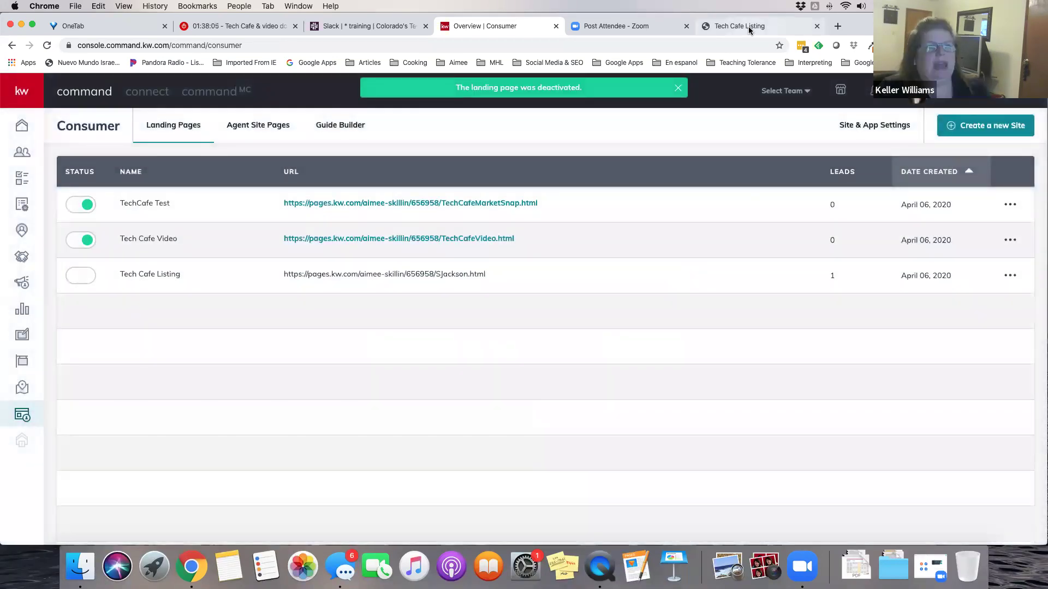
pyautogui.click(748, 26)
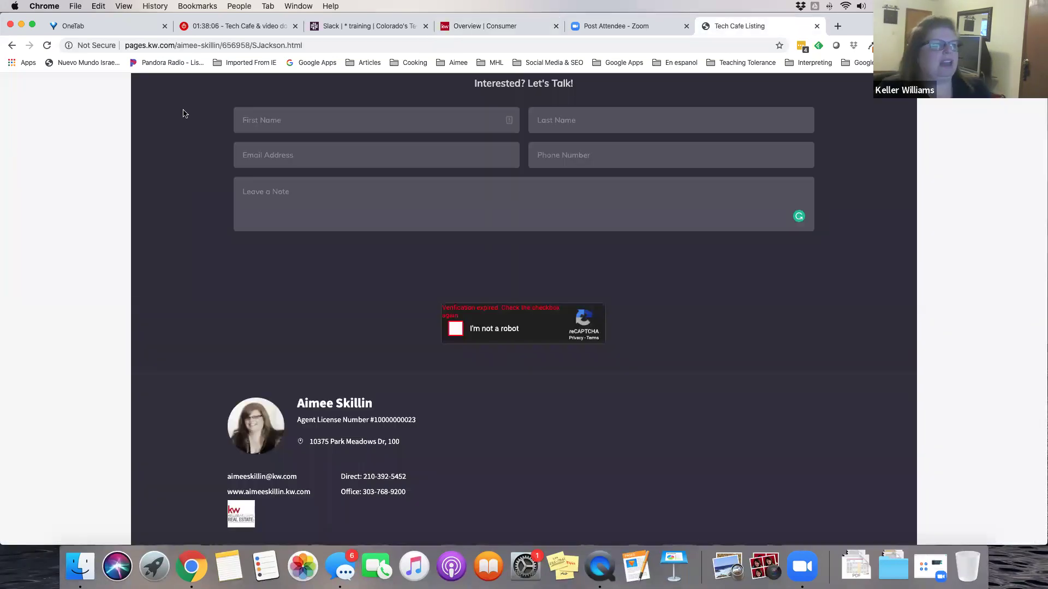
# Reload the listing tab to confirm it shows Forbidden, close it, and set Tech Cafe Listing back to ACTIVE
pyautogui.click(48, 46)
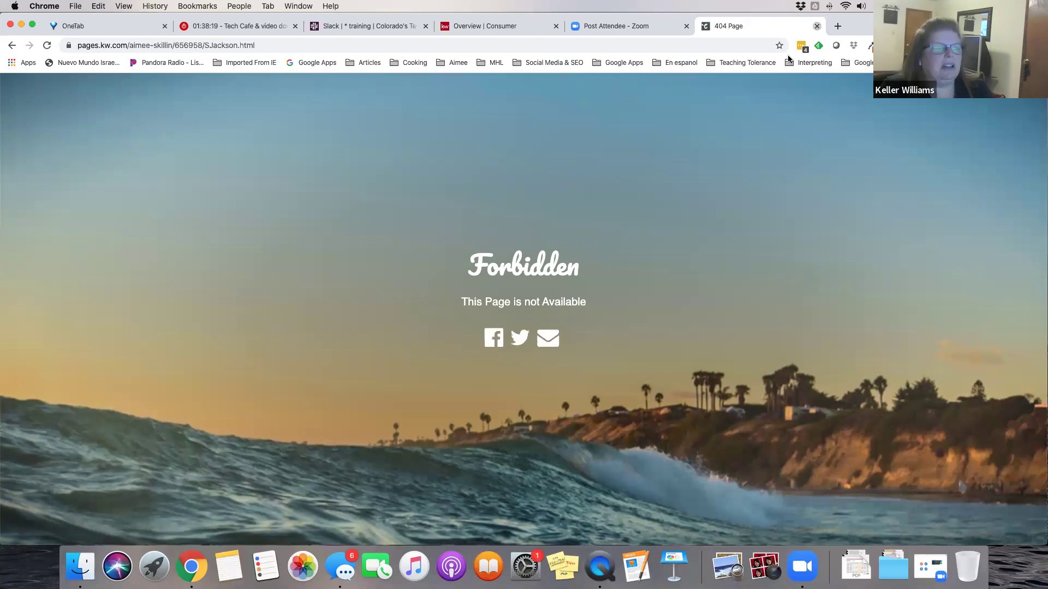
pyautogui.press('super+w')
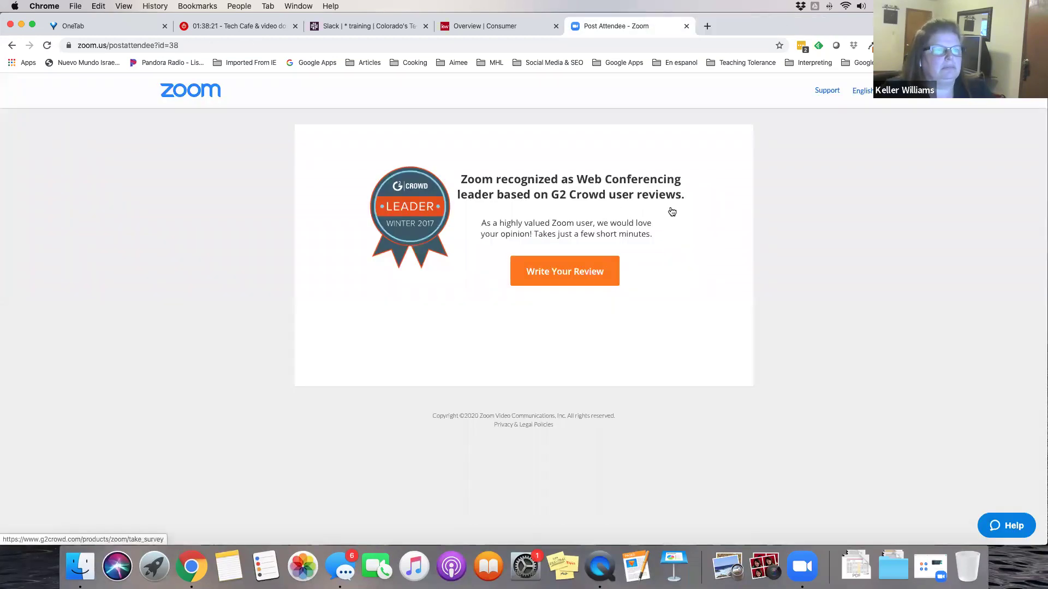
pyautogui.click(486, 26)
pyautogui.click(90, 281)
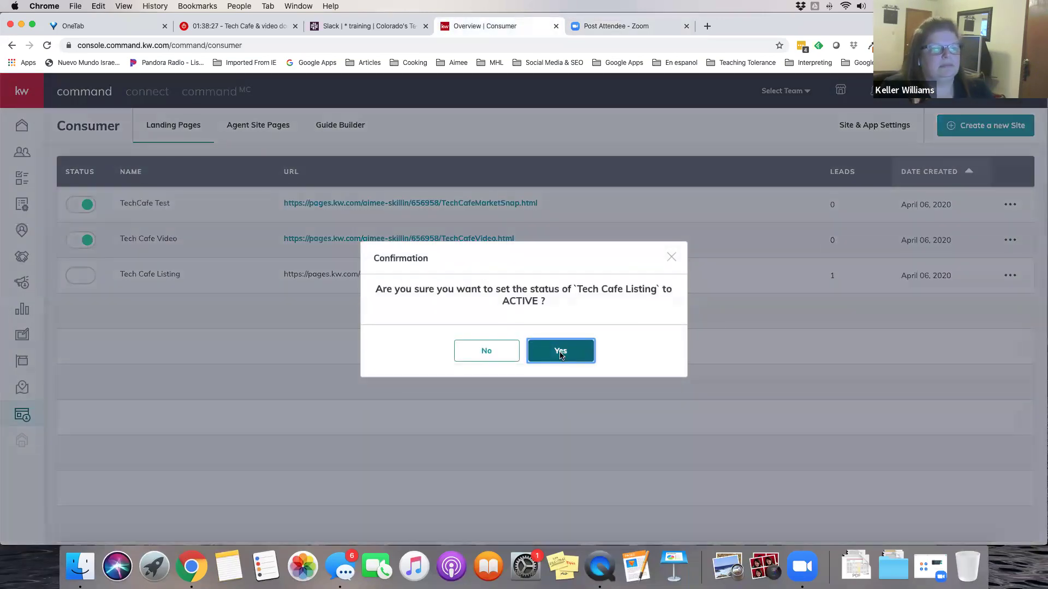
pyautogui.click(559, 354)
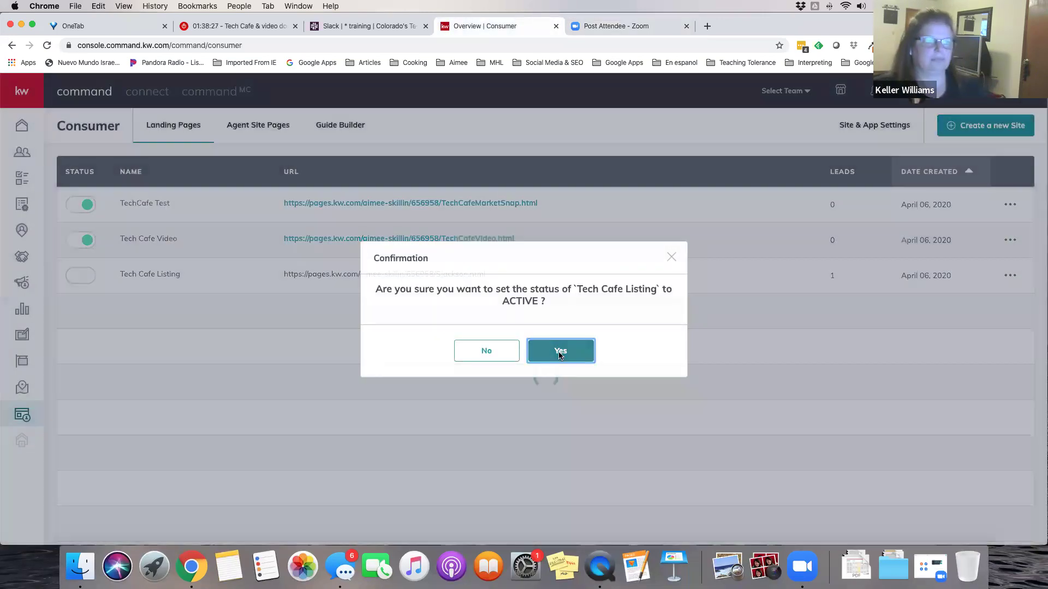